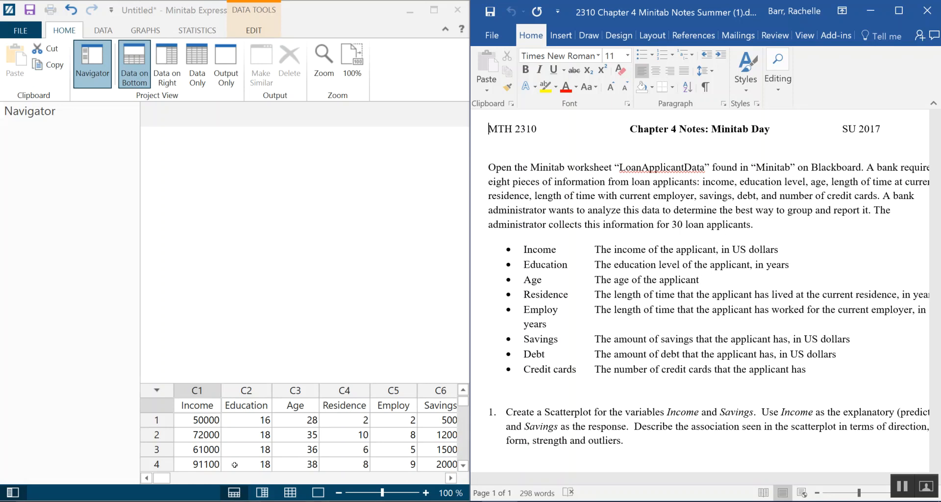
Hide the Navigator and enlarge the worksheet data area so that more rows fit
{"action": "left_click", "coordinate": [101, 75]}
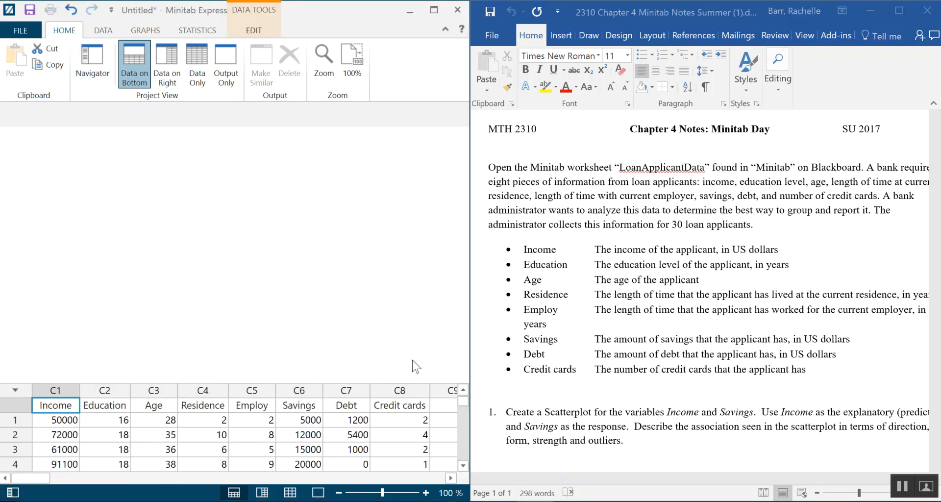
{"action": "left_click_drag", "start_coordinate": [251, 383], "coordinate": [253, 331]}
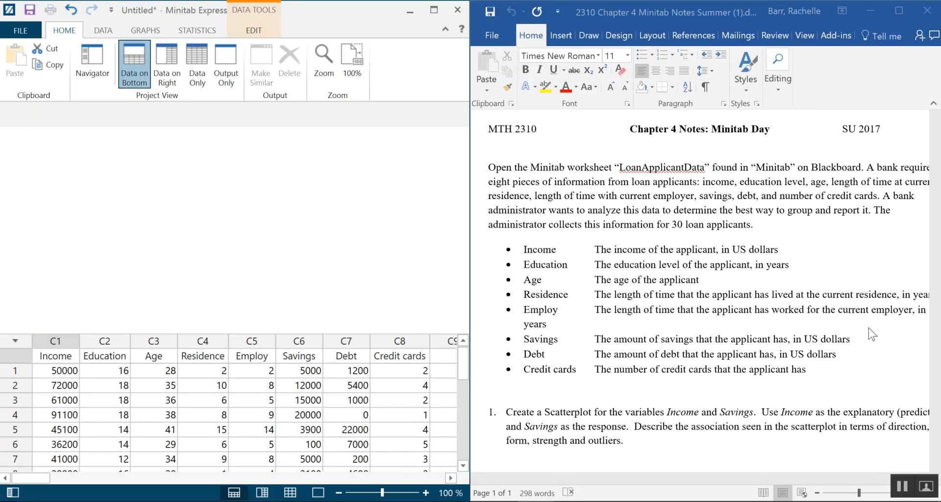
Switch to the Word chapter notes and display them in Web Layout so the full question text fits the window
{"action": "scroll", "coordinate": [869, 328], "scroll_direction": "down", "scroll_amount": 5}
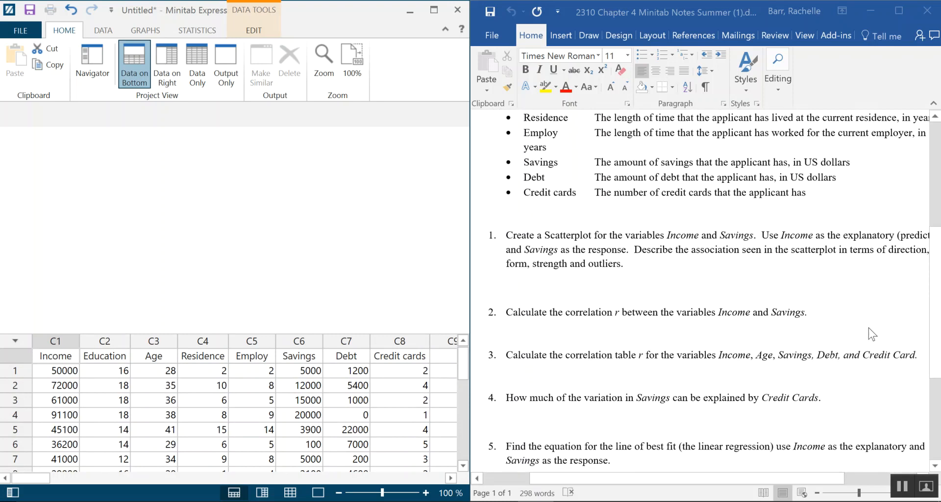
{"action": "scroll", "coordinate": [869, 327], "scroll_direction": "down", "scroll_amount": 1}
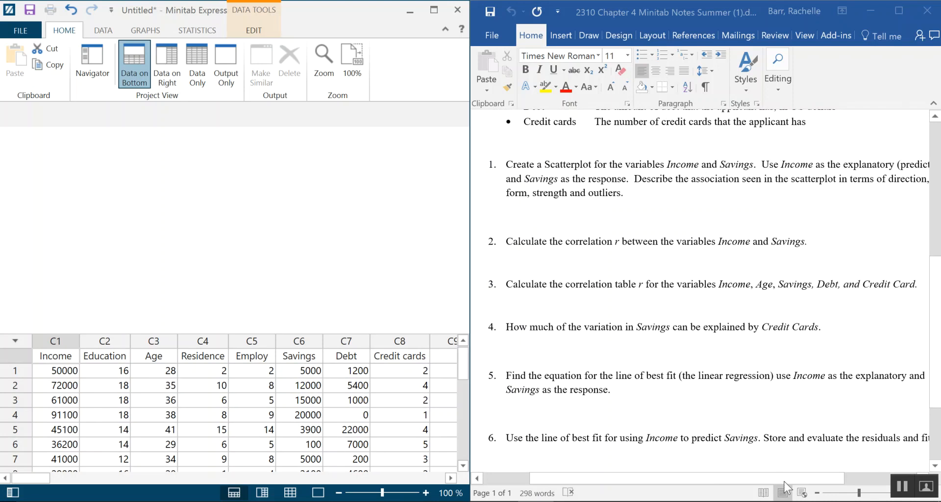
{"action": "left_click_drag", "start_coordinate": [786, 479], "coordinate": [805, 482]}
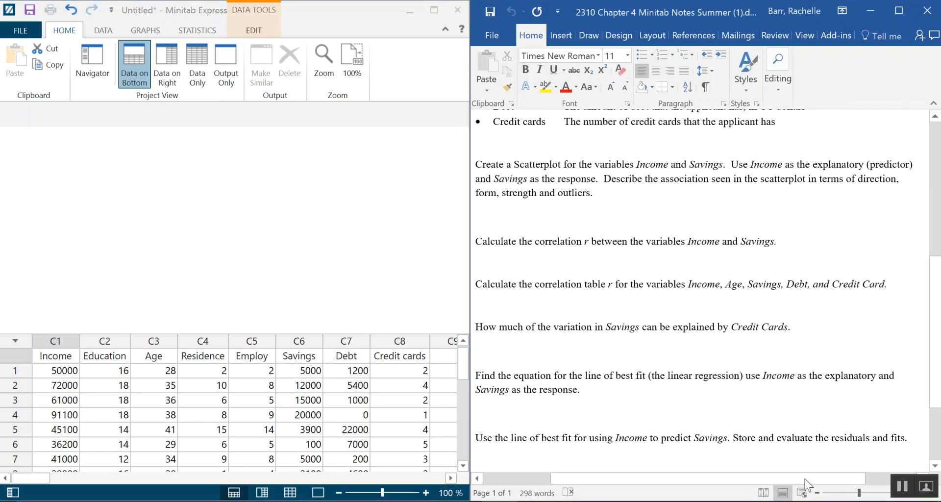
{"action": "left_click", "coordinate": [802, 491]}
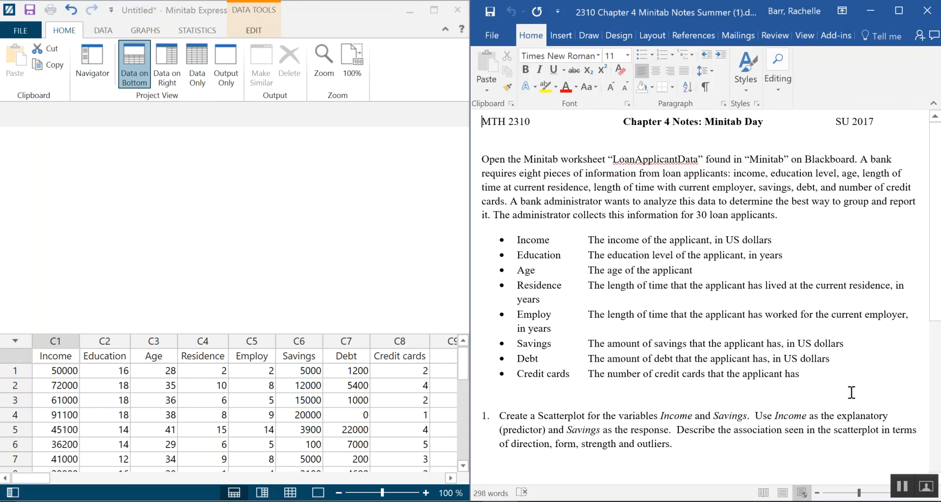
{"action": "scroll", "coordinate": [870, 361], "scroll_direction": "down", "scroll_amount": 5}
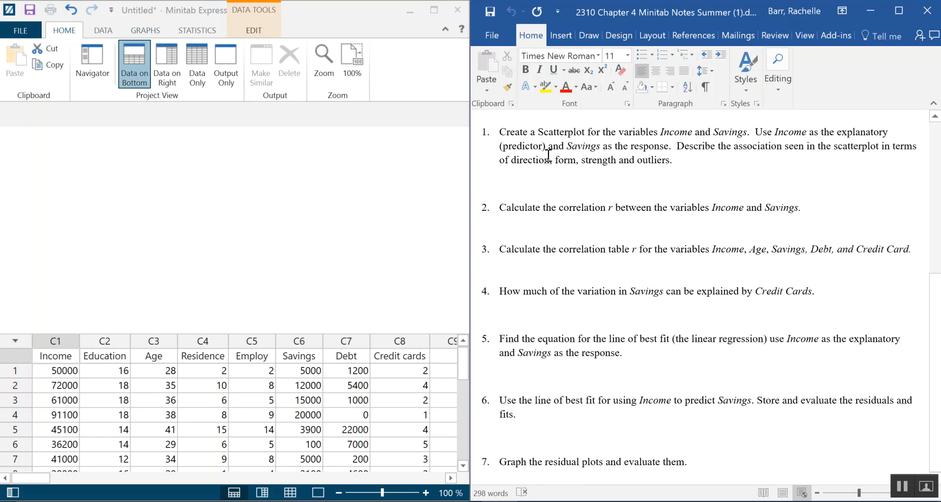
Switch to Minitab Express and create a simple scatterplot with Savings as the Y variable and Income as the X variable
{"action": "left_click", "coordinate": [144, 29]}
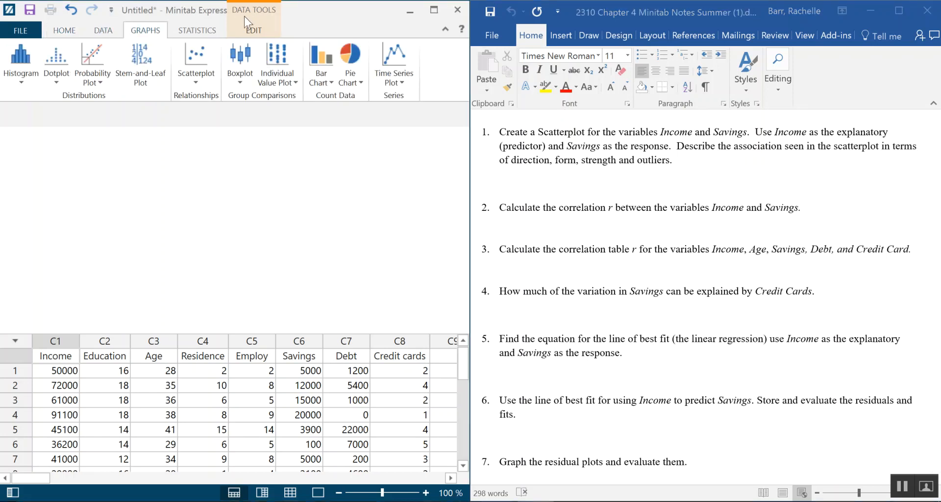
{"action": "left_click", "coordinate": [195, 88]}
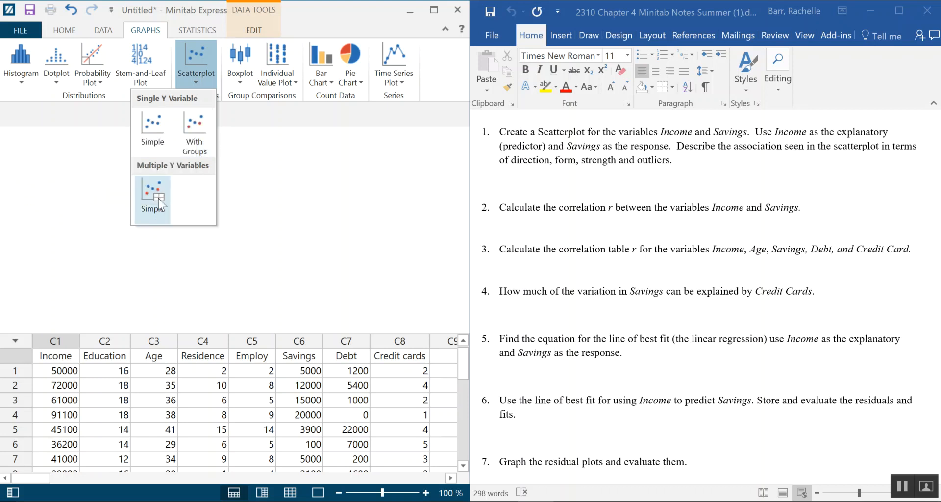
{"action": "left_click", "coordinate": [154, 138]}
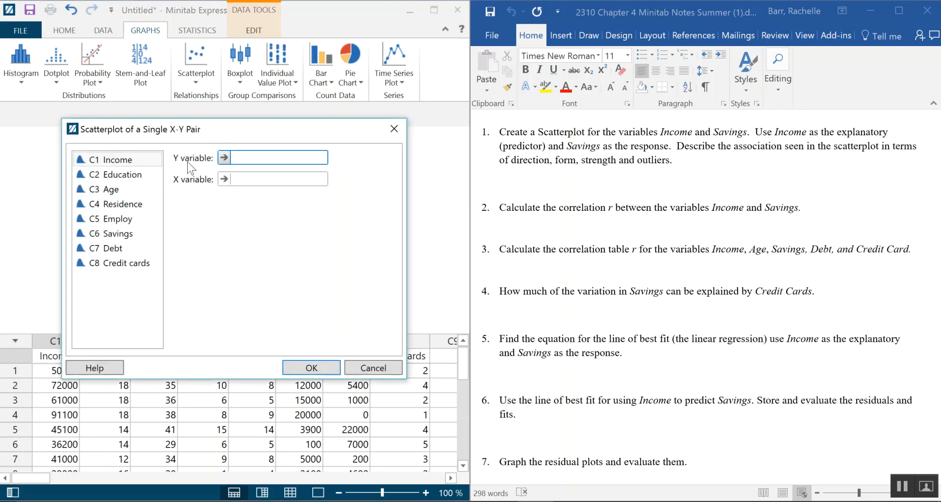
{"action": "double_click", "coordinate": [135, 232]}
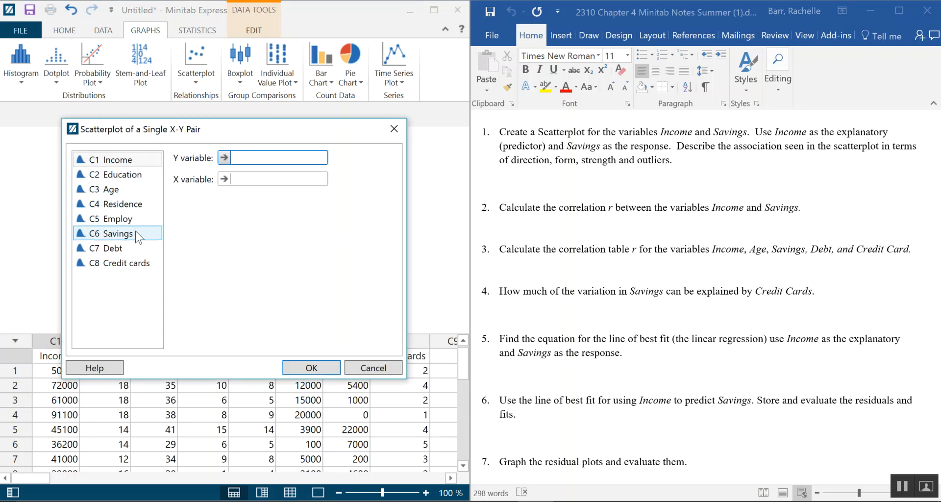
{"action": "left_click", "coordinate": [247, 181]}
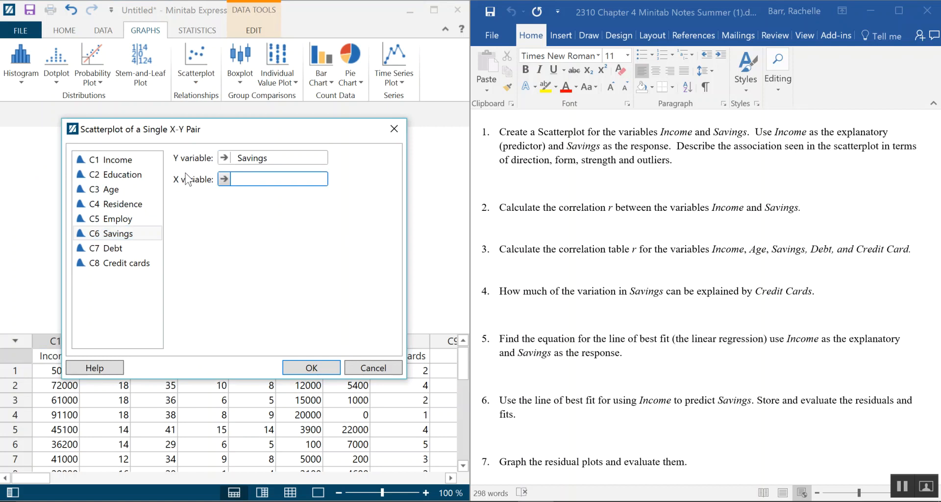
{"action": "left_click", "coordinate": [139, 162]}
{"action": "double_click", "coordinate": [140, 161]}
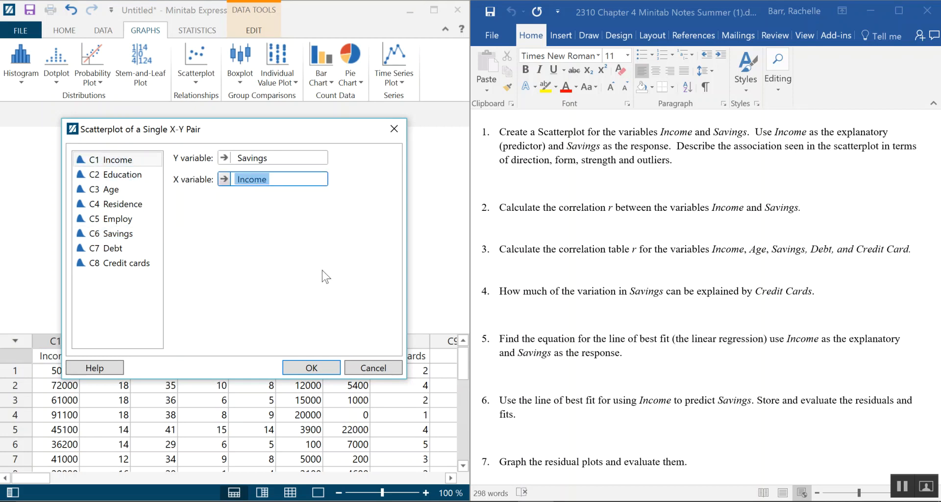
{"action": "left_click", "coordinate": [317, 369]}
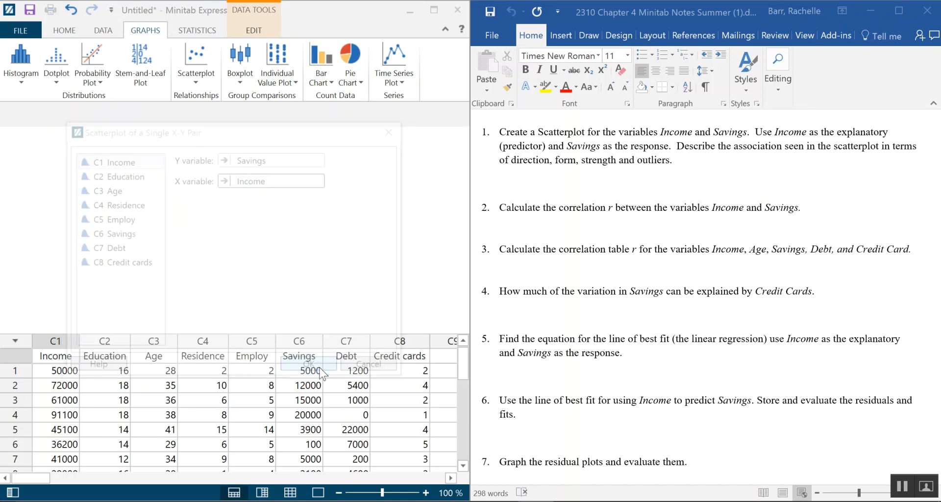
Examine the scatterplot of Savings vs Income and the summary statistics beneath it
{"action": "scroll", "coordinate": [294, 252], "scroll_direction": "down", "scroll_amount": 3}
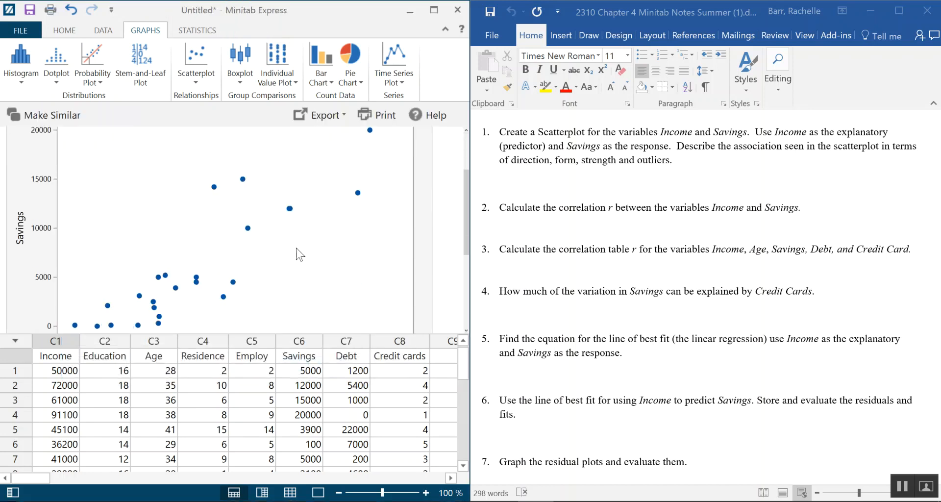
{"action": "scroll", "coordinate": [317, 253], "scroll_direction": "up", "scroll_amount": 2}
{"action": "scroll", "coordinate": [334, 264], "scroll_direction": "down", "scroll_amount": 5}
{"action": "scroll", "coordinate": [341, 268], "scroll_direction": "up", "scroll_amount": 4}
{"action": "scroll", "coordinate": [341, 268], "scroll_direction": "down", "scroll_amount": 4}
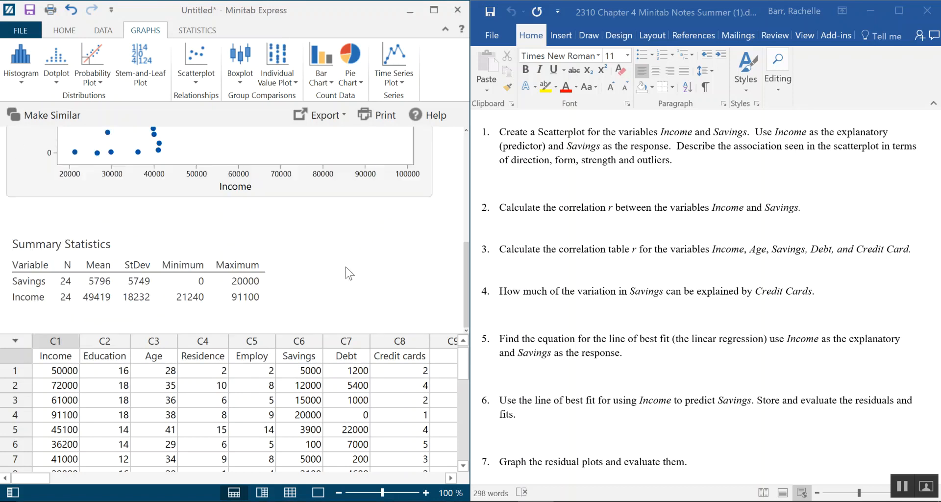
{"action": "scroll", "coordinate": [213, 204], "scroll_direction": "up", "scroll_amount": 1}
{"action": "scroll", "coordinate": [210, 199], "scroll_direction": "down", "scroll_amount": 1}
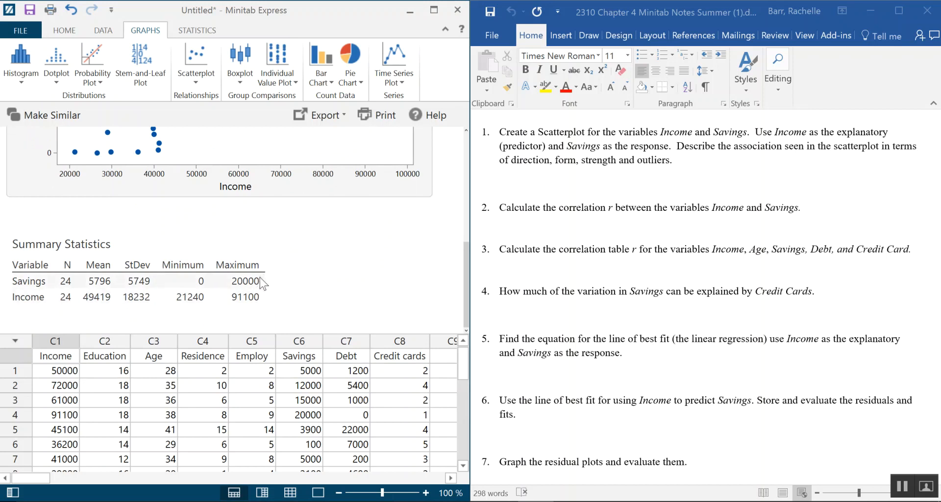
{"action": "scroll", "coordinate": [310, 247], "scroll_direction": "up", "scroll_amount": 4}
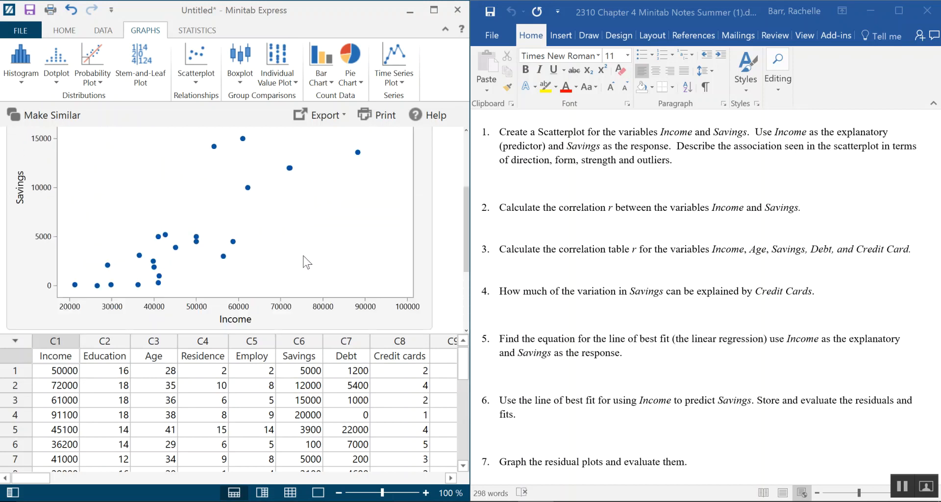
Copy the scatterplot of Savings vs Income and paste it beneath question 1 in the Word notes
{"action": "left_click", "coordinate": [22, 185]}
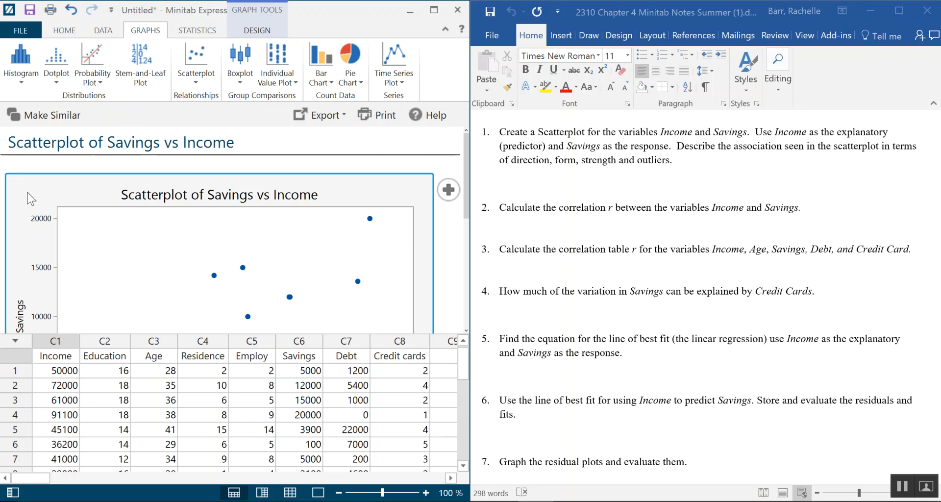
{"action": "right_click", "coordinate": [27, 198]}
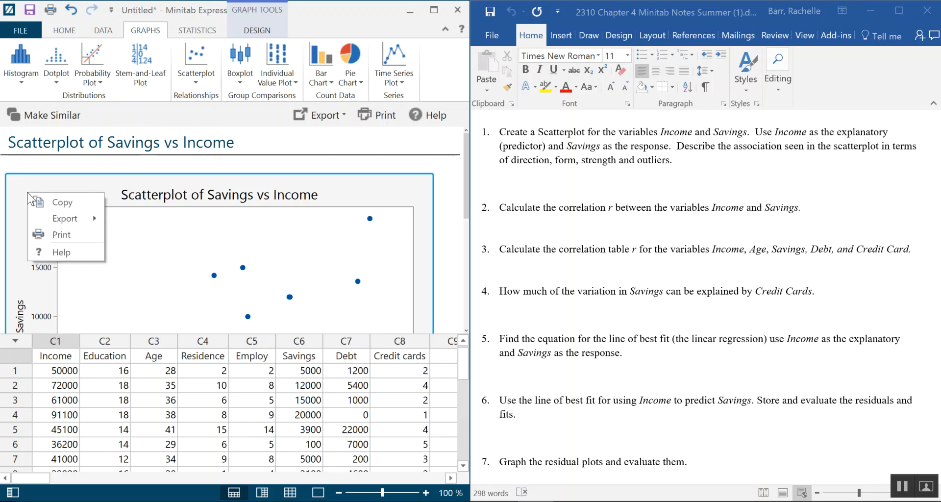
{"action": "left_click", "coordinate": [62, 202]}
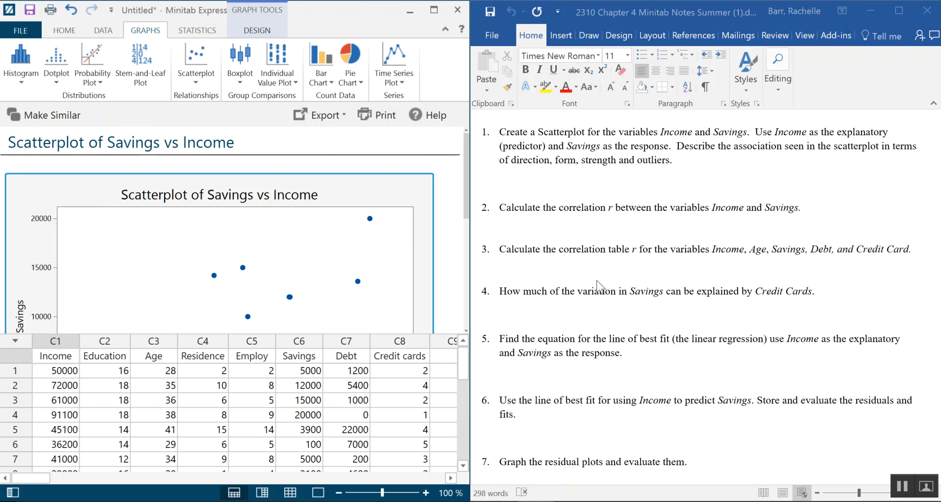
{"action": "left_click", "coordinate": [545, 186]}
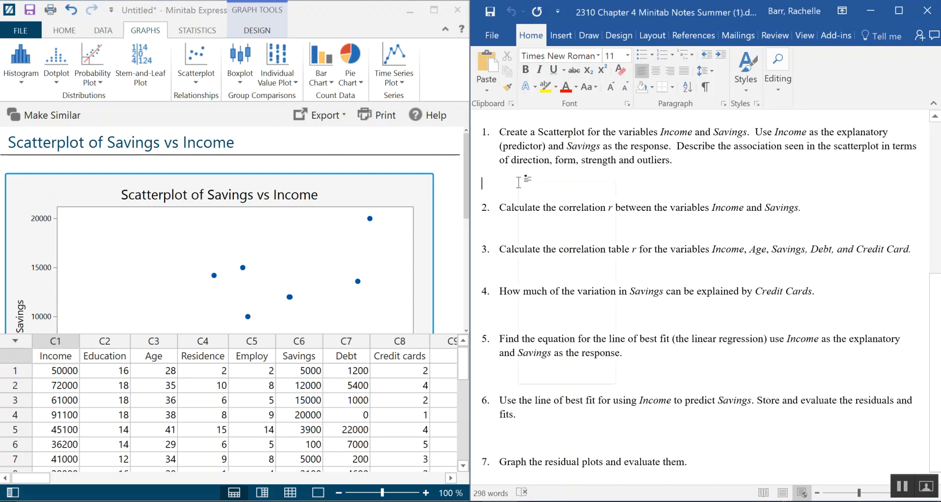
{"action": "right_click", "coordinate": [527, 186]}
{"action": "left_click", "coordinate": [547, 244]}
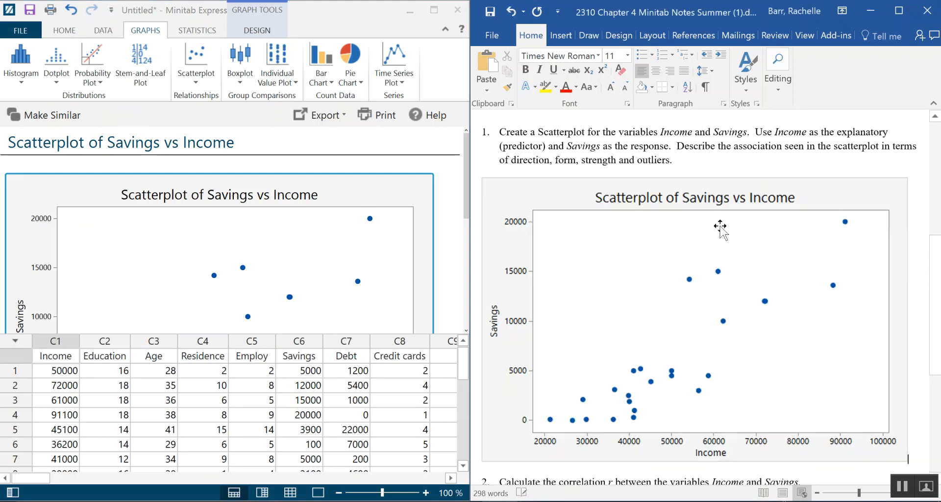
Start the answer on a new line beneath the pasted scatterplot with "Positive," and format it in purple at 14 pt
{"action": "scroll", "coordinate": [780, 238], "scroll_direction": "down", "scroll_amount": 1}
{"action": "key", "text": "Return"}
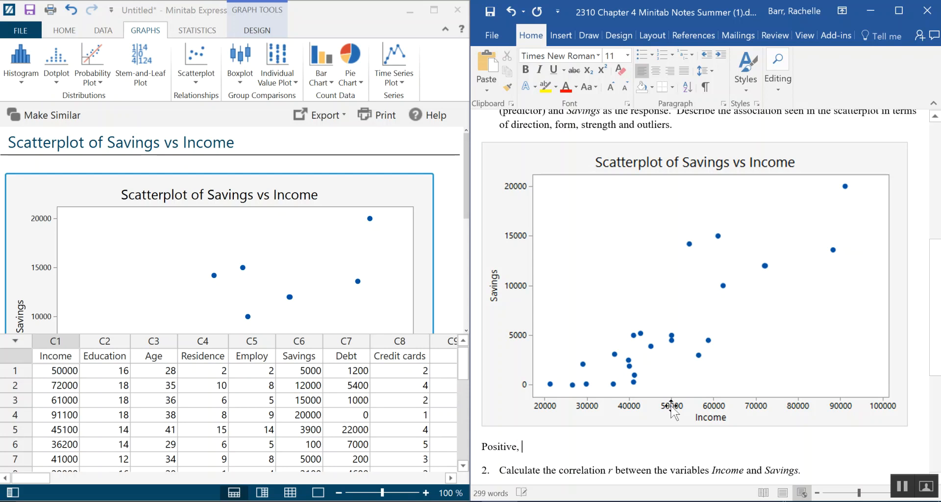
{"action": "left_click_drag", "start_coordinate": [539, 446], "coordinate": [481, 446]}
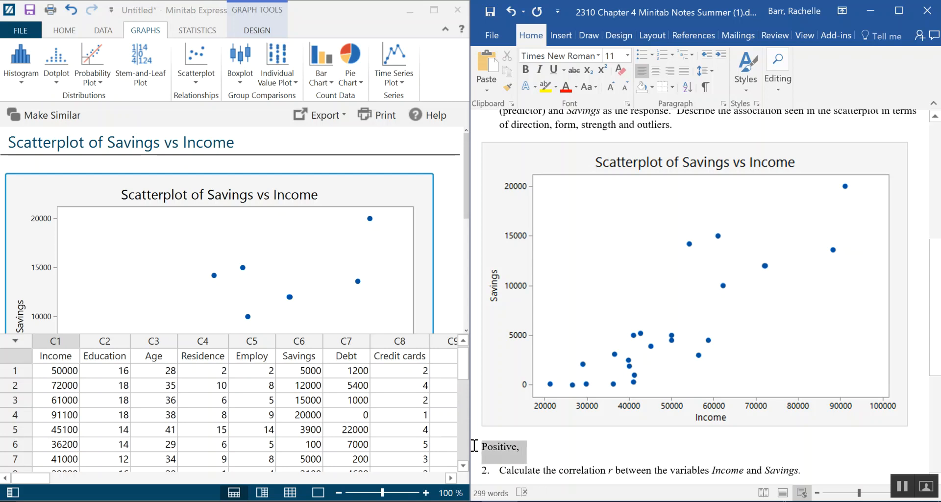
{"action": "left_click", "coordinate": [576, 88]}
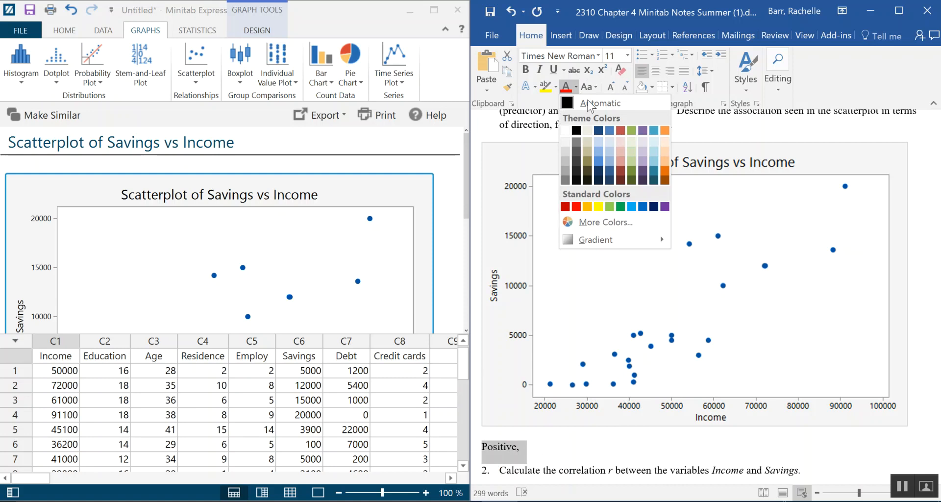
{"action": "left_click", "coordinate": [665, 206]}
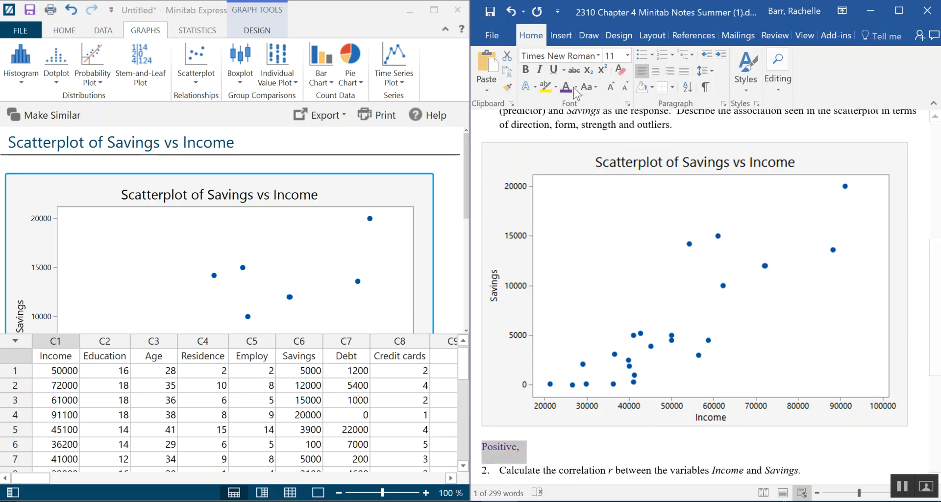
{"action": "left_click", "coordinate": [611, 87]}
{"action": "left_click", "coordinate": [611, 87]}
{"action": "left_click", "coordinate": [544, 451]}
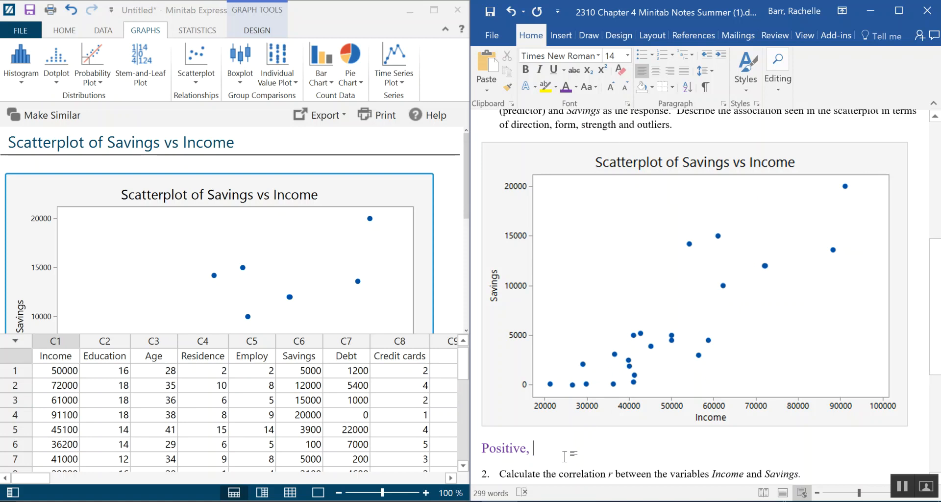
Complete the answer to question 1 so it reads "Positive, linear, moderate, and no apparent outliers"
{"action": "type", "text": "linear, moderate,"}
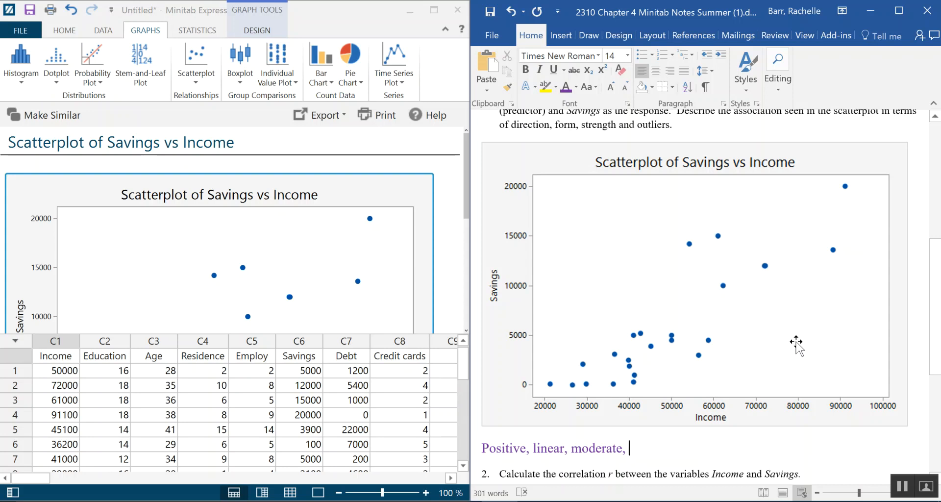
{"action": "scroll", "coordinate": [797, 343], "scroll_direction": "down", "scroll_amount": 3}
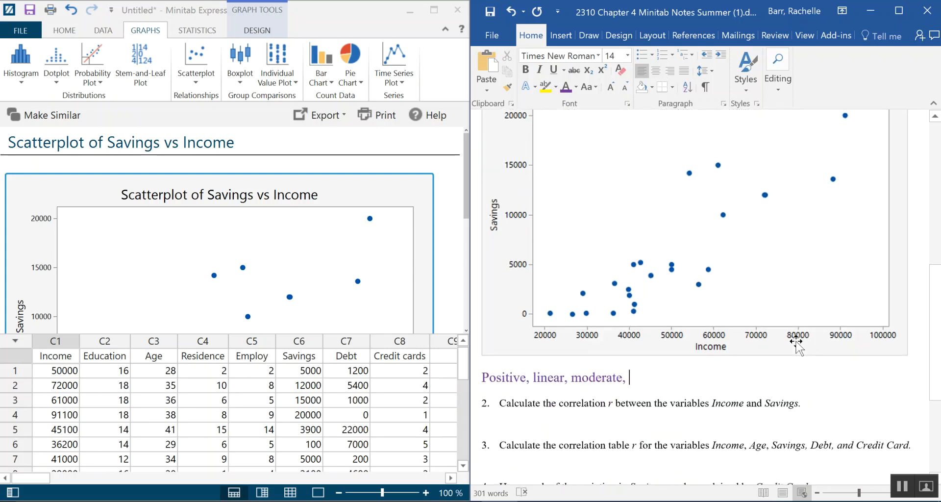
{"action": "scroll", "coordinate": [796, 343], "scroll_direction": "up", "scroll_amount": 3}
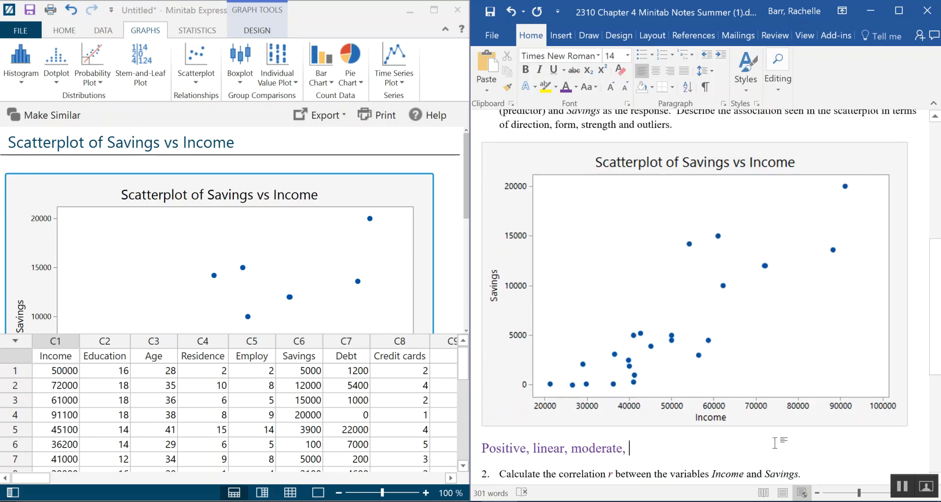
{"action": "type", "text": "and no apparent"}
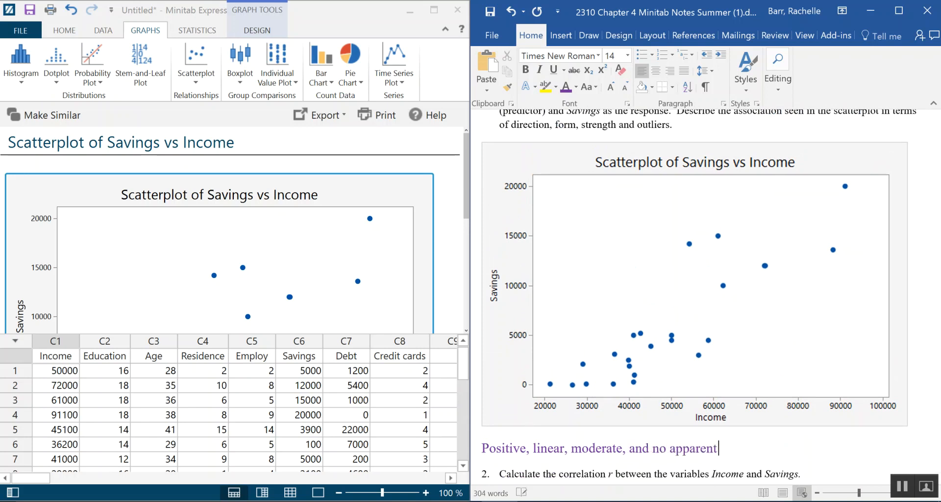
{"action": "type", "text": " outliers"}
Place the insertion point on the blank line beneath question 2 and set its font size to 14
{"action": "scroll", "coordinate": [786, 431], "scroll_direction": "down", "scroll_amount": 6}
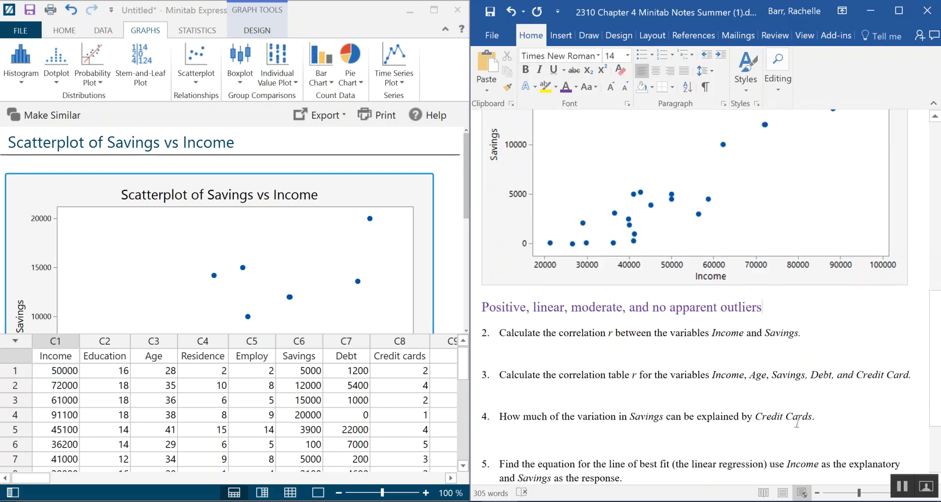
{"action": "scroll", "coordinate": [800, 419], "scroll_direction": "down", "scroll_amount": 1}
{"action": "left_click", "coordinate": [537, 316]}
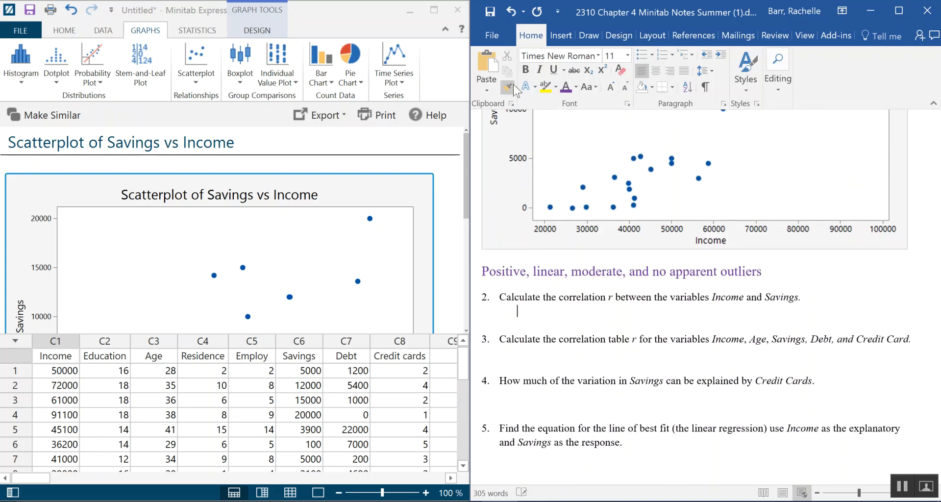
{"action": "left_click", "coordinate": [612, 87]}
{"action": "left_click", "coordinate": [612, 87]}
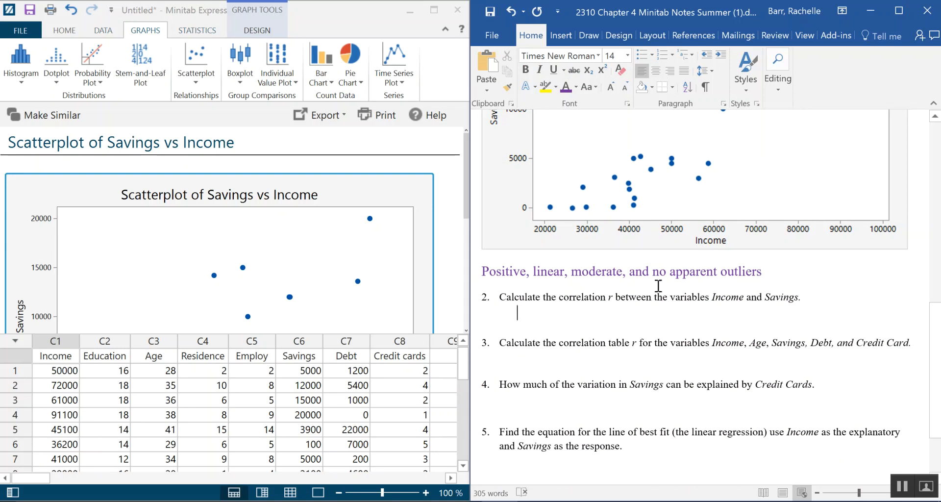
Switch to Minitab Express, widen its window to show more statistics commands, and start a Correlation analysis
{"action": "left_click", "coordinate": [561, 306]}
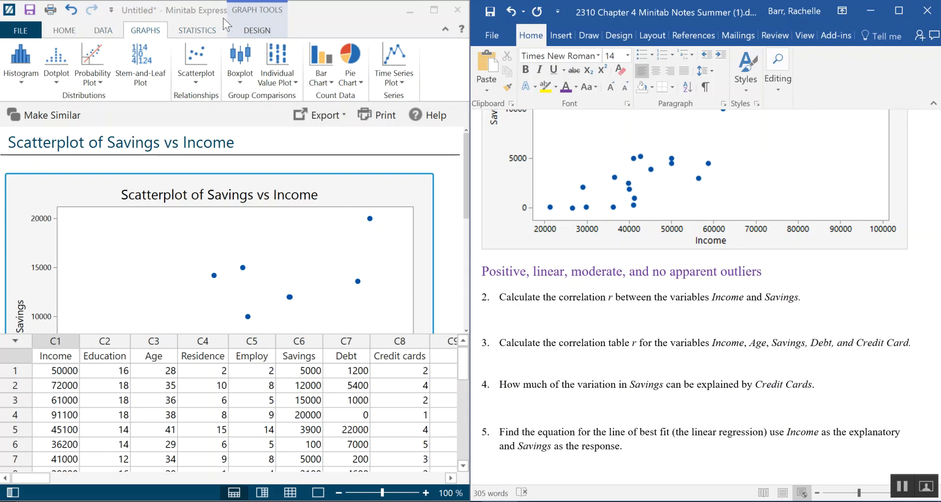
{"action": "left_click", "coordinate": [203, 33]}
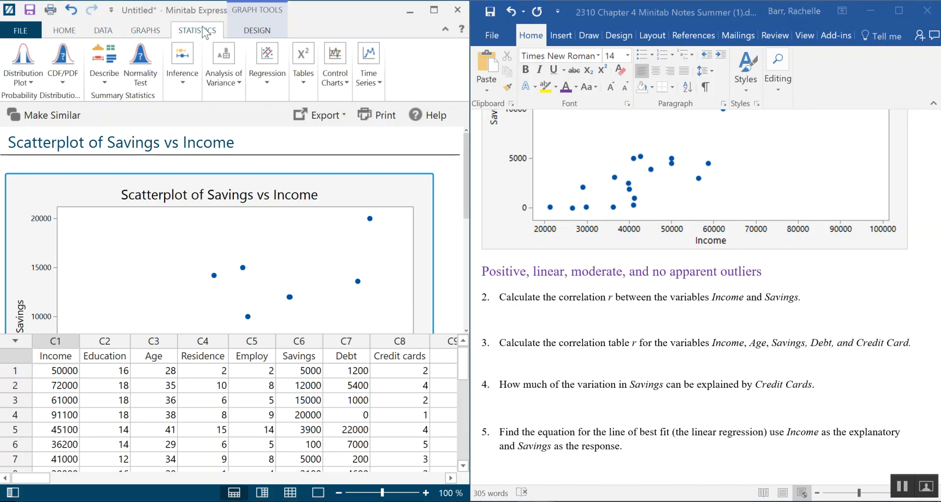
{"action": "left_click_drag", "start_coordinate": [468, 136], "coordinate": [499, 142]}
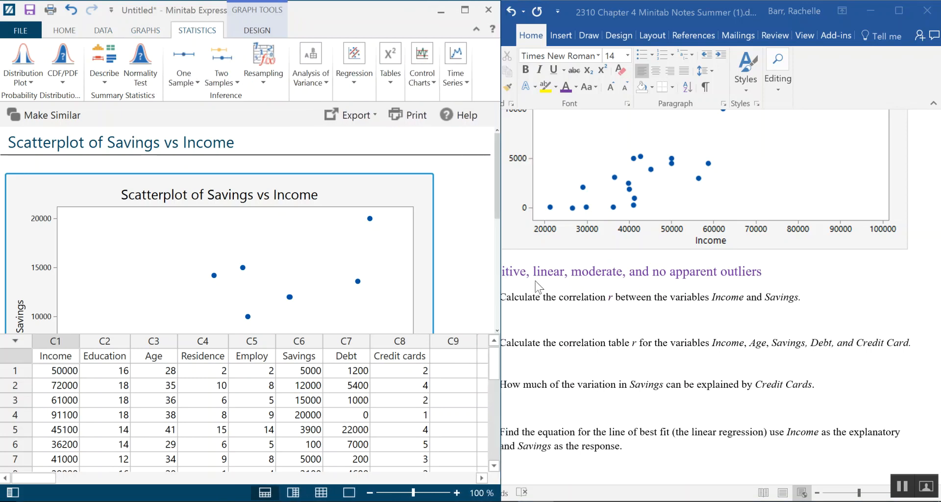
{"action": "left_click", "coordinate": [903, 489]}
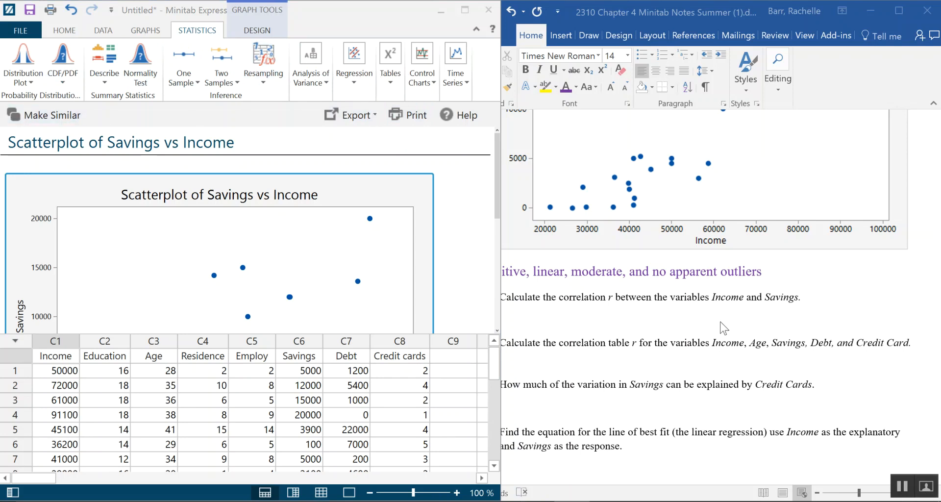
{"action": "left_click", "coordinate": [357, 84]}
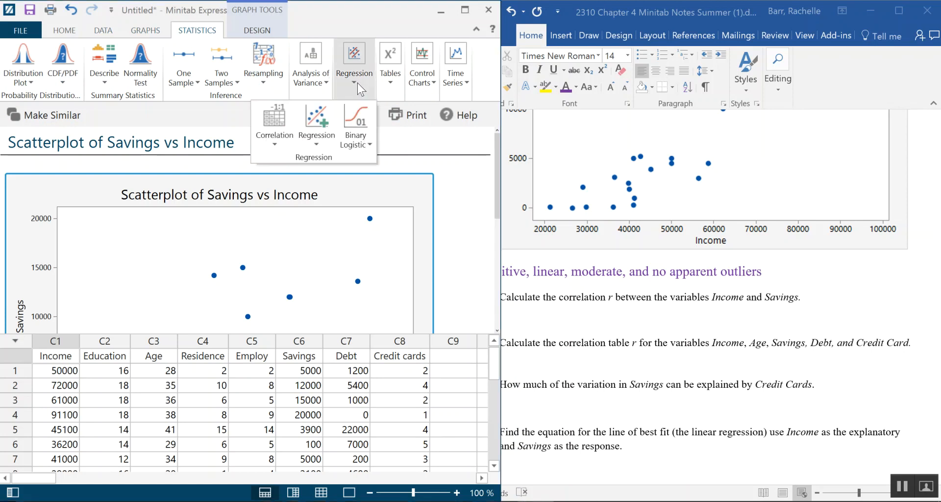
{"action": "left_click", "coordinate": [269, 136]}
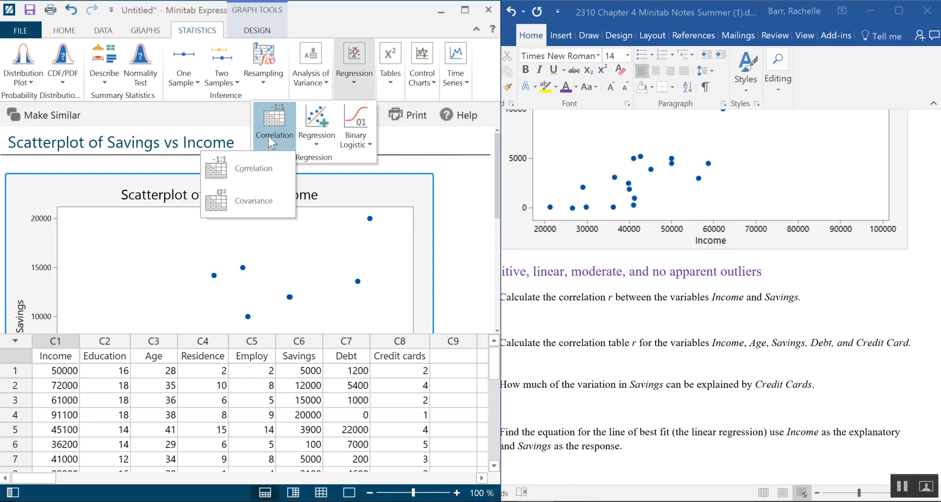
{"action": "left_click", "coordinate": [262, 169]}
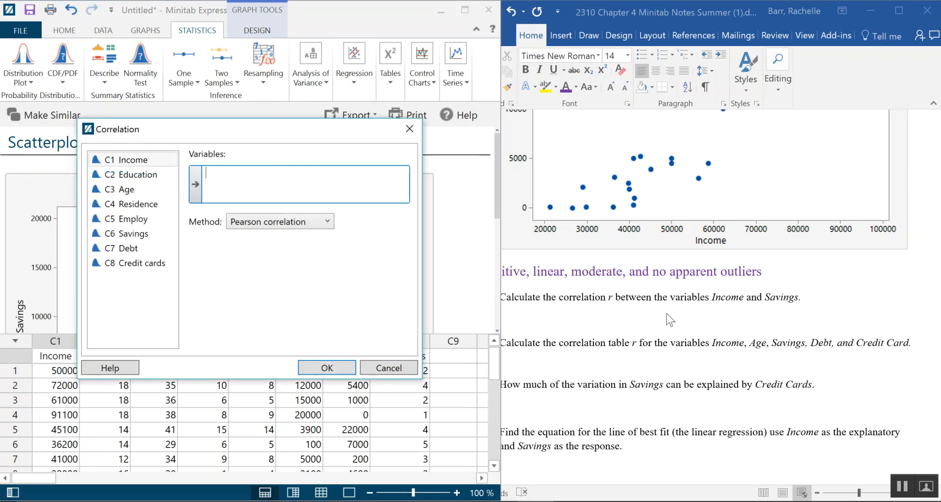
Calculate the correlation between Income and Savings using the Pearson correlation method
{"action": "double_click", "coordinate": [133, 160]}
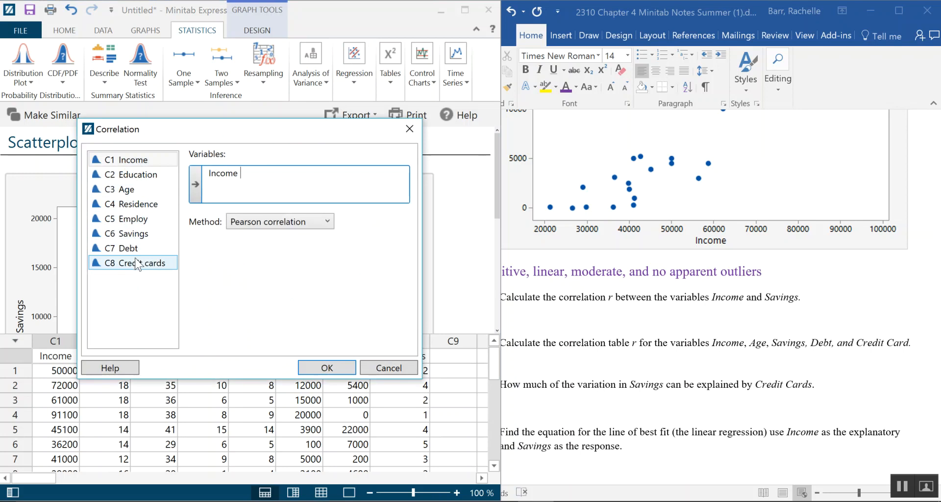
{"action": "double_click", "coordinate": [143, 235]}
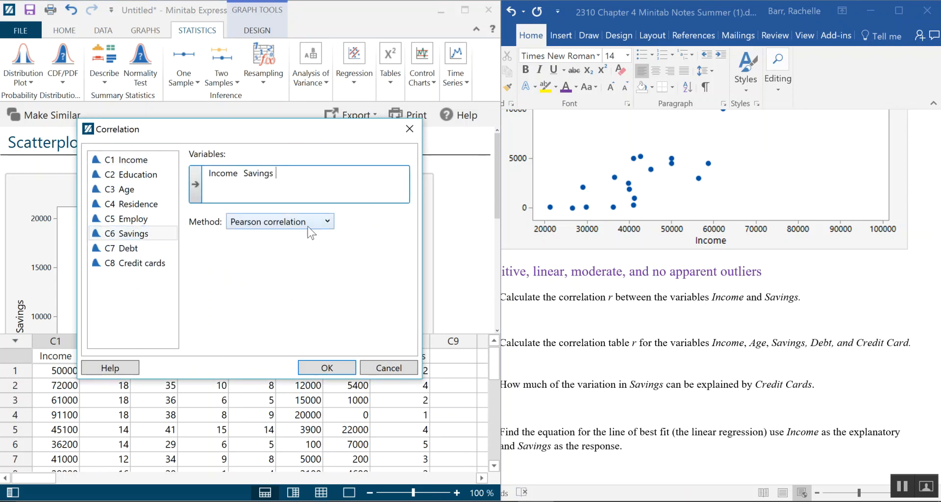
{"action": "left_click", "coordinate": [269, 219]}
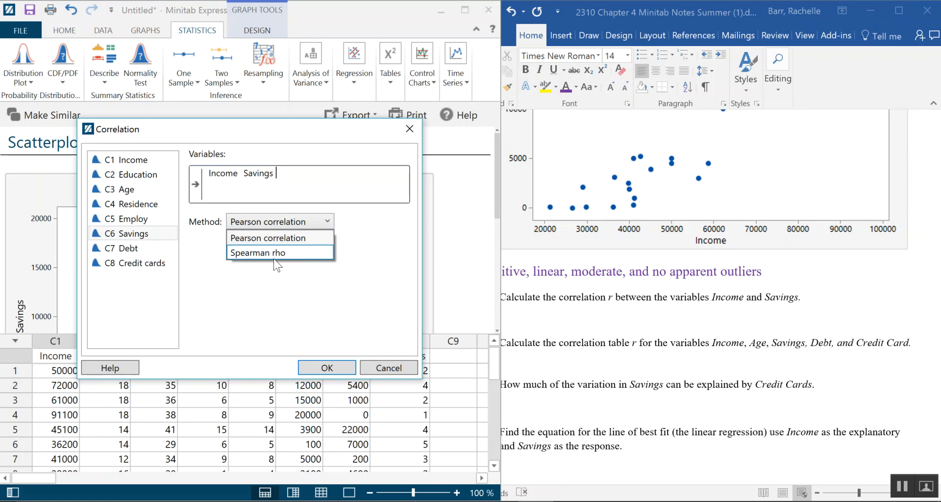
{"action": "left_click", "coordinate": [304, 244]}
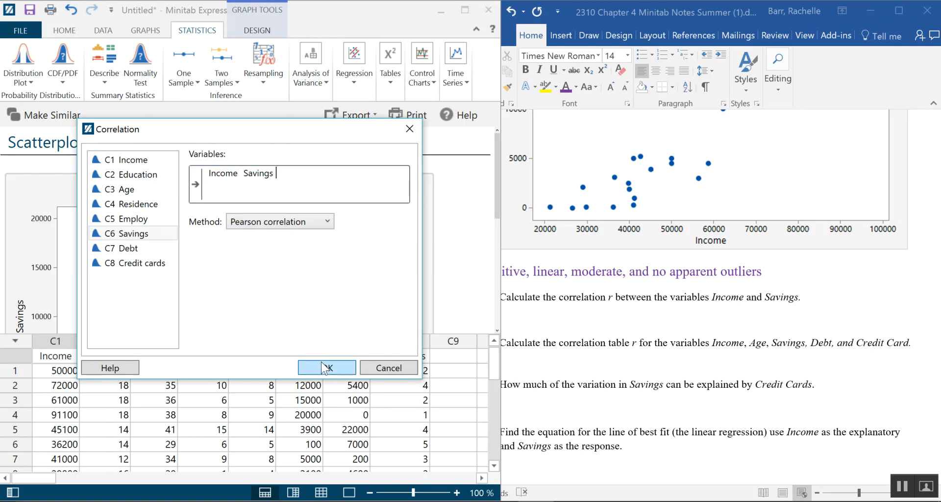
{"action": "left_click", "coordinate": [337, 368]}
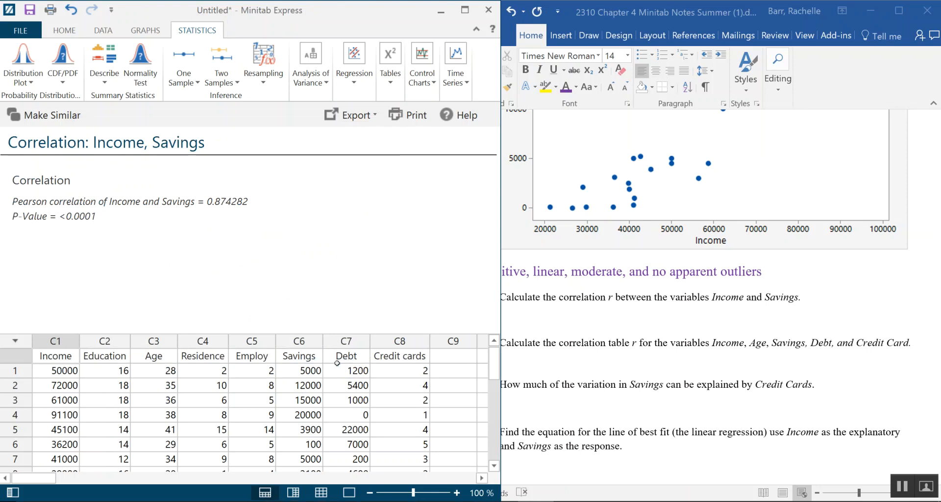
Copy the Income and Savings correlation output and paste it beneath question 2 in the Word notes, keeping its source formatting
{"action": "left_click", "coordinate": [243, 205]}
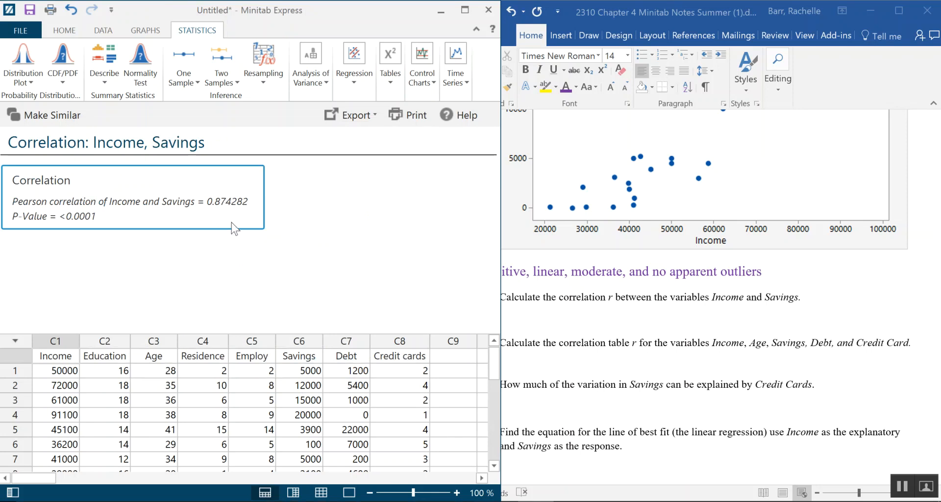
{"action": "right_click", "coordinate": [118, 200]}
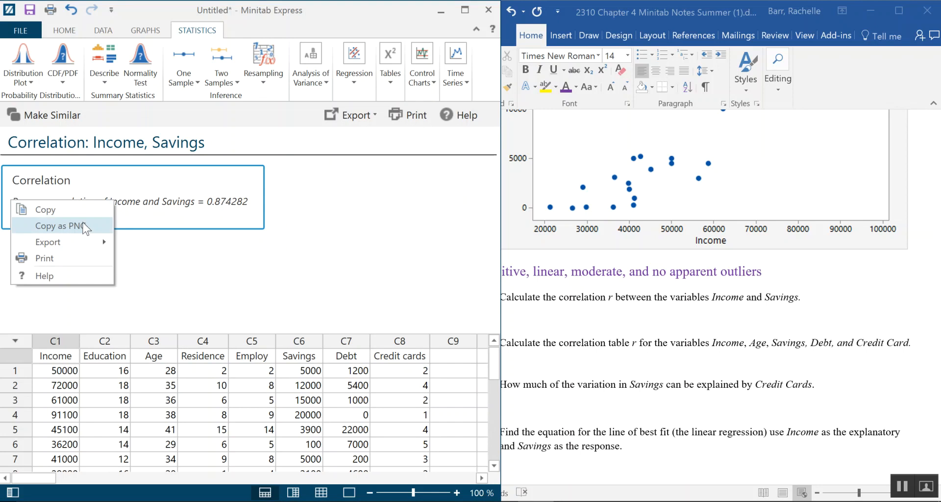
{"action": "left_click", "coordinate": [44, 210]}
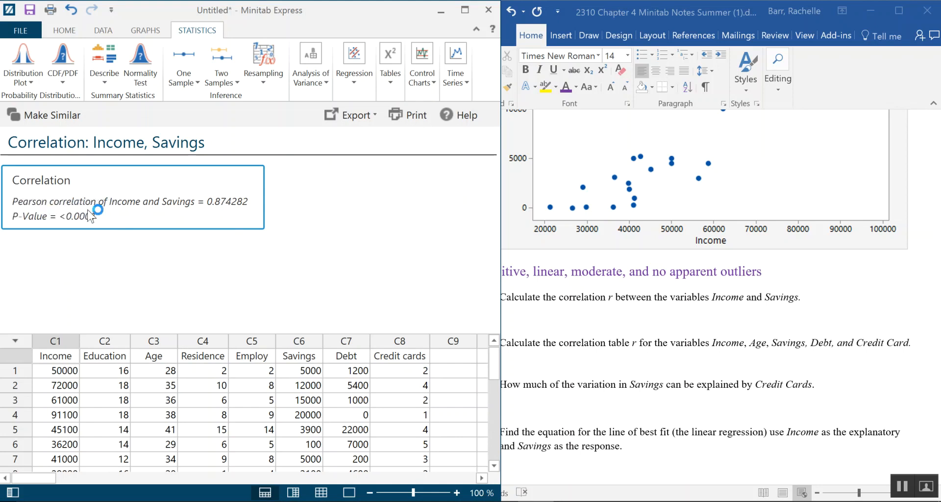
{"action": "left_click", "coordinate": [637, 326]}
{"action": "right_click", "coordinate": [570, 321]}
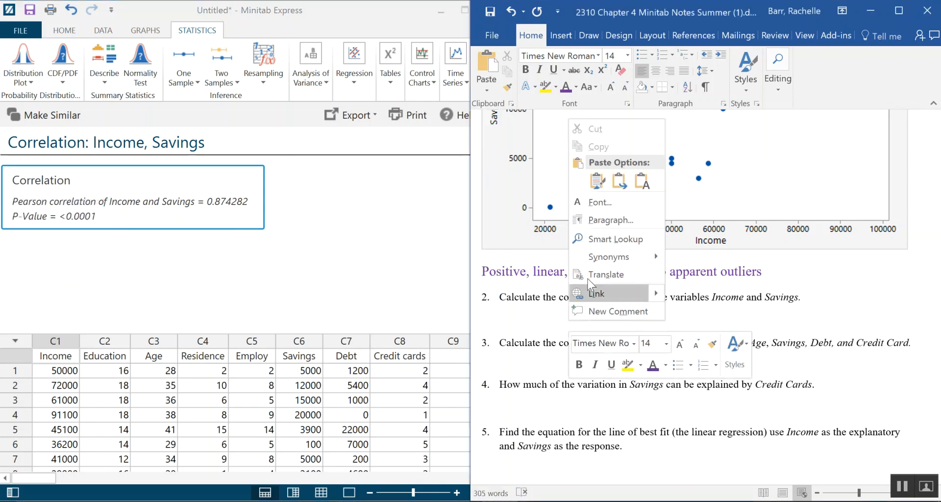
{"action": "left_click", "coordinate": [597, 181]}
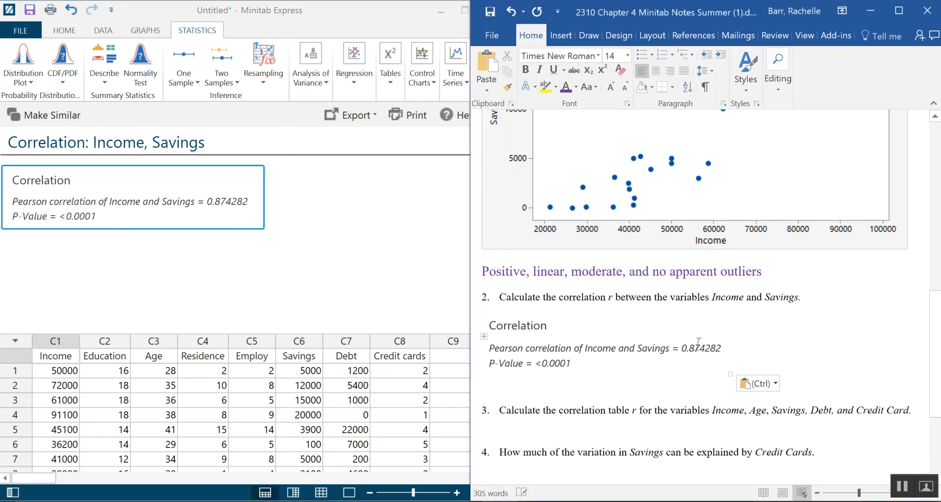
Place the insertion point on the blank line beneath question 3 and start another Correlation analysis in Minitab Express
{"action": "scroll", "coordinate": [690, 350], "scroll_direction": "down", "scroll_amount": 1}
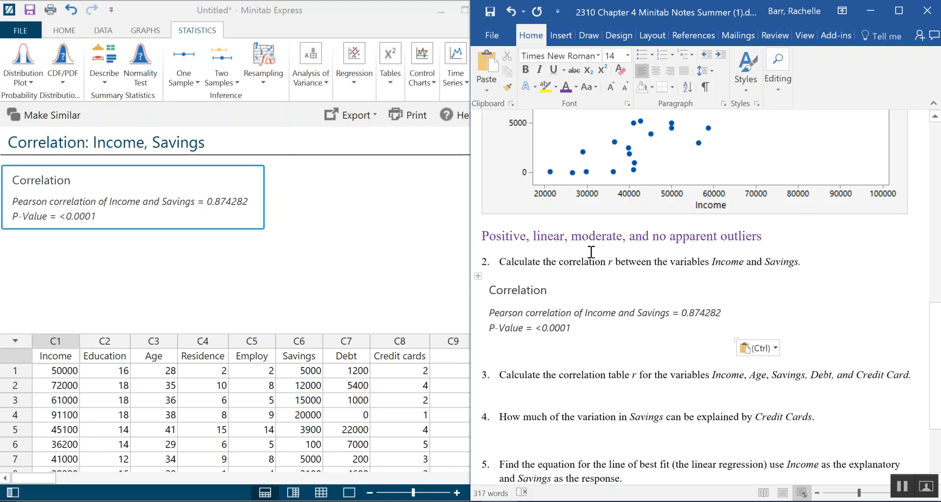
{"action": "scroll", "coordinate": [713, 330], "scroll_direction": "down", "scroll_amount": 2}
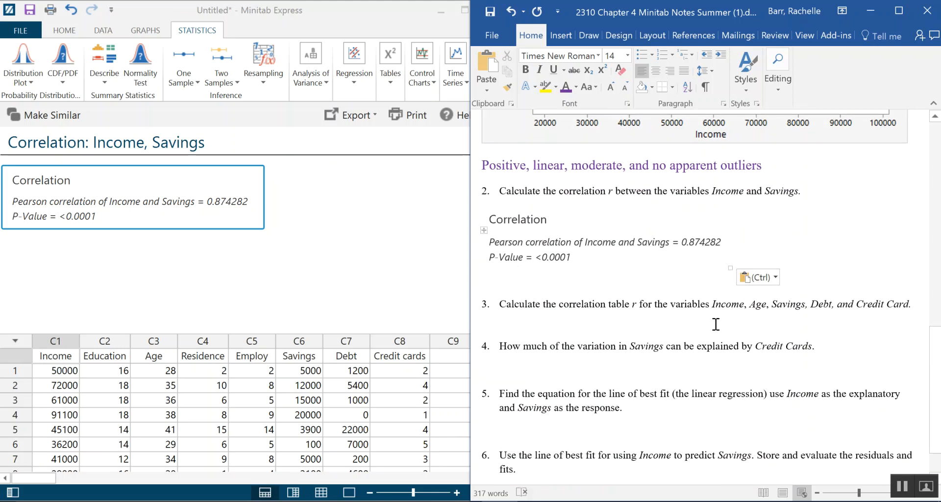
{"action": "scroll", "coordinate": [662, 321], "scroll_direction": "down", "scroll_amount": 1}
{"action": "scroll", "coordinate": [855, 338], "scroll_direction": "down", "scroll_amount": 1}
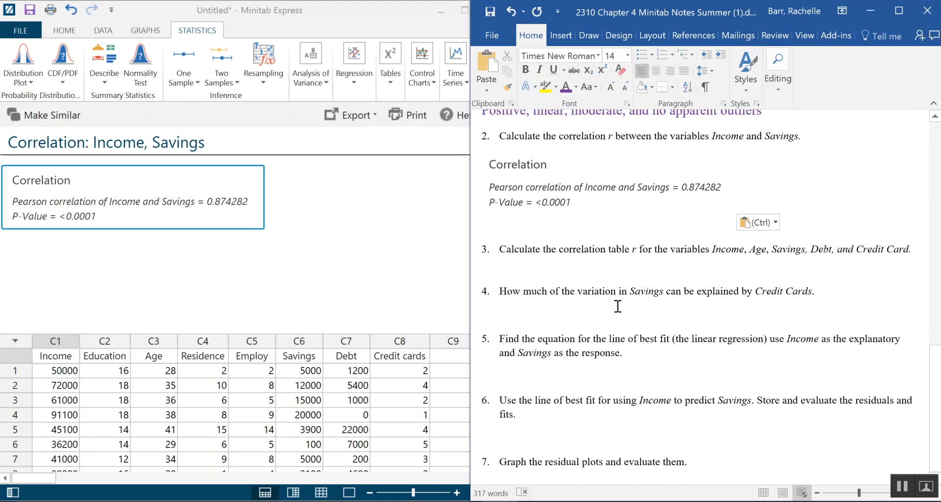
{"action": "left_click", "coordinate": [343, 300]}
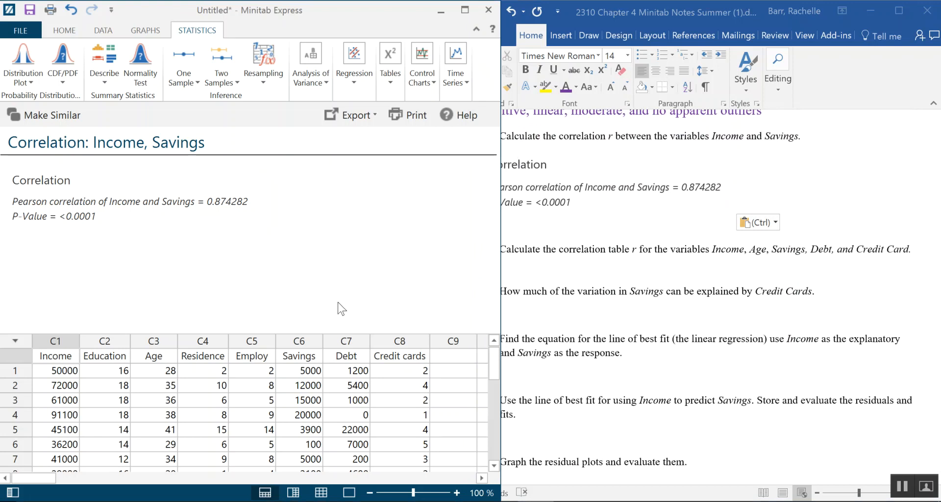
{"action": "left_click", "coordinate": [675, 268]}
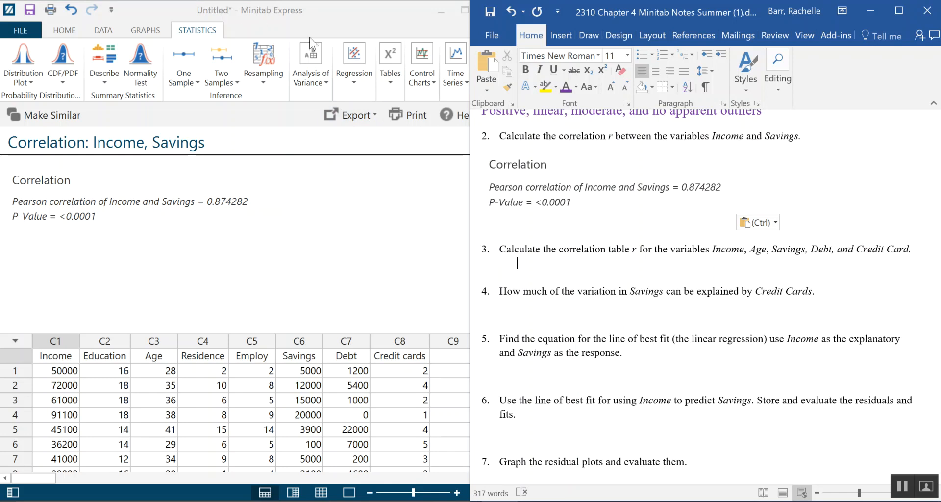
{"action": "left_click", "coordinate": [349, 87]}
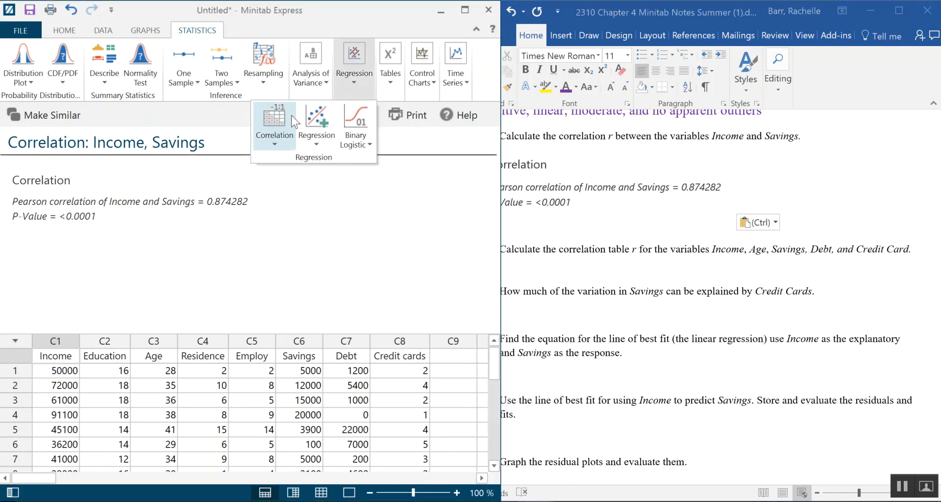
{"action": "left_click", "coordinate": [275, 143]}
{"action": "left_click", "coordinate": [260, 163]}
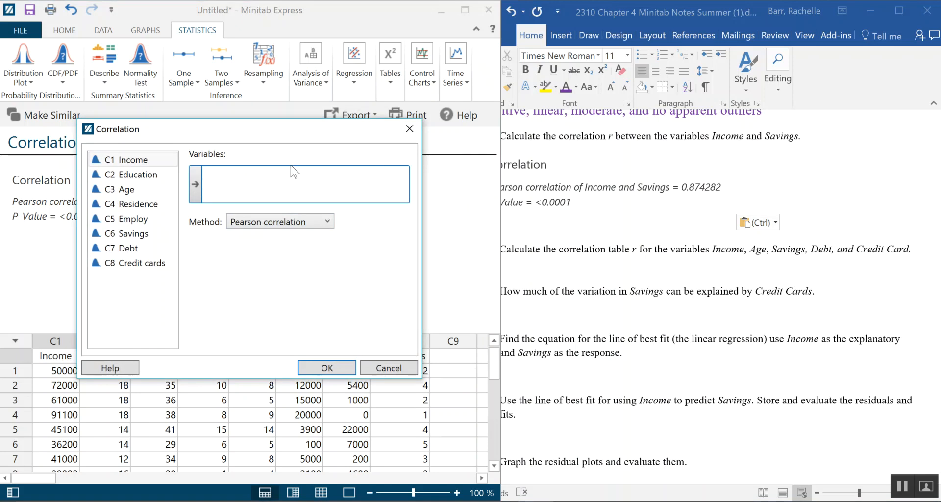
Generate the Pearson correlation table for the variables Income, Age, Savings, Debt and Credit cards
{"action": "double_click", "coordinate": [134, 161]}
{"action": "double_click", "coordinate": [128, 190]}
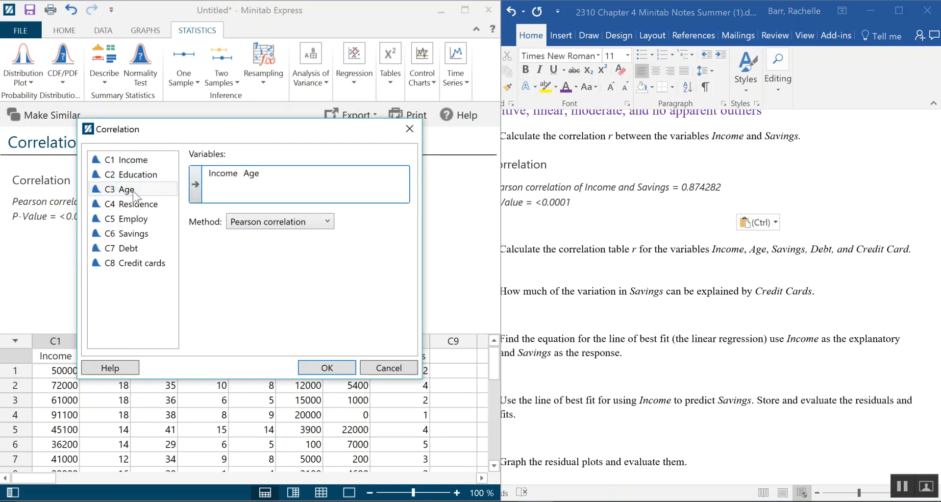
{"action": "double_click", "coordinate": [137, 234]}
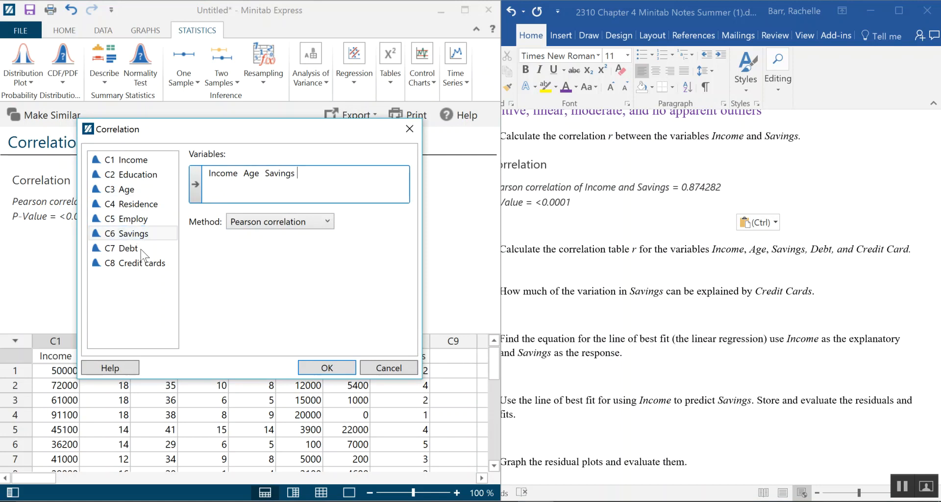
{"action": "double_click", "coordinate": [142, 250]}
{"action": "double_click", "coordinate": [143, 264]}
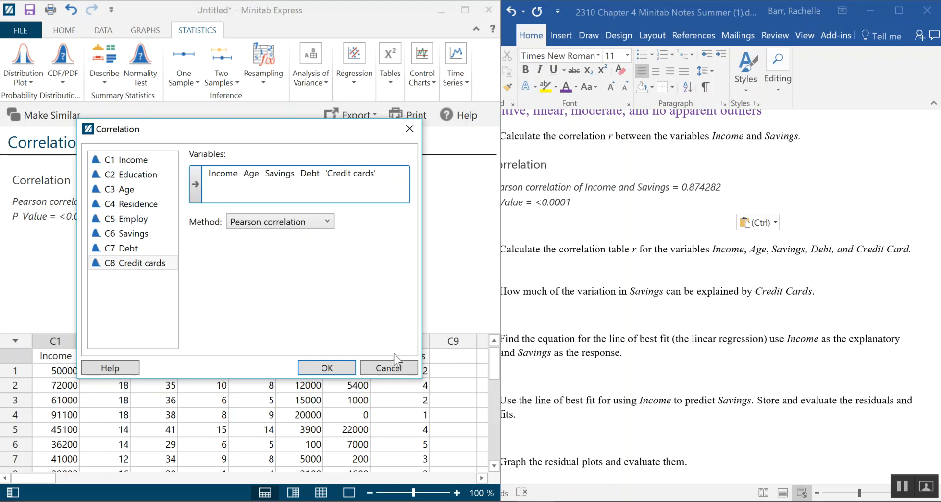
{"action": "left_click", "coordinate": [335, 372]}
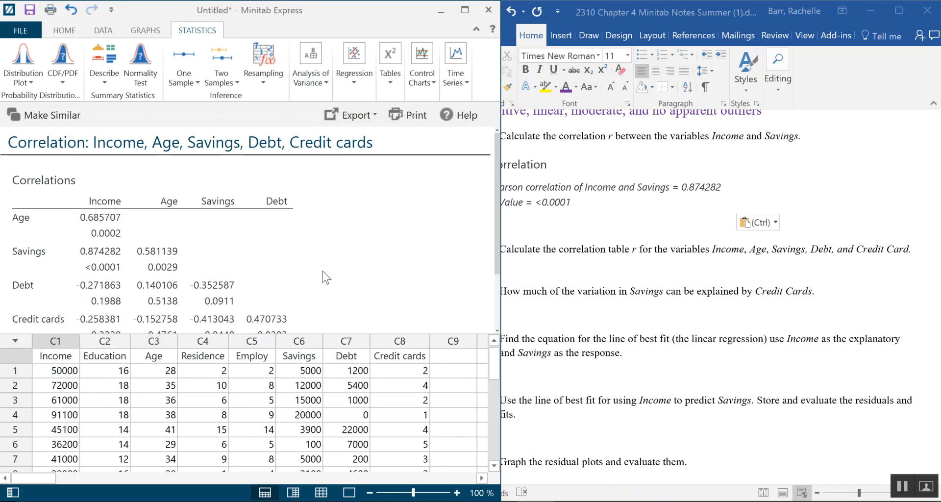
Copy the five-variable correlation table and paste it beneath question 3 in the Word notes, keeping its source formatting
{"action": "scroll", "coordinate": [369, 271], "scroll_direction": "down", "scroll_amount": 1}
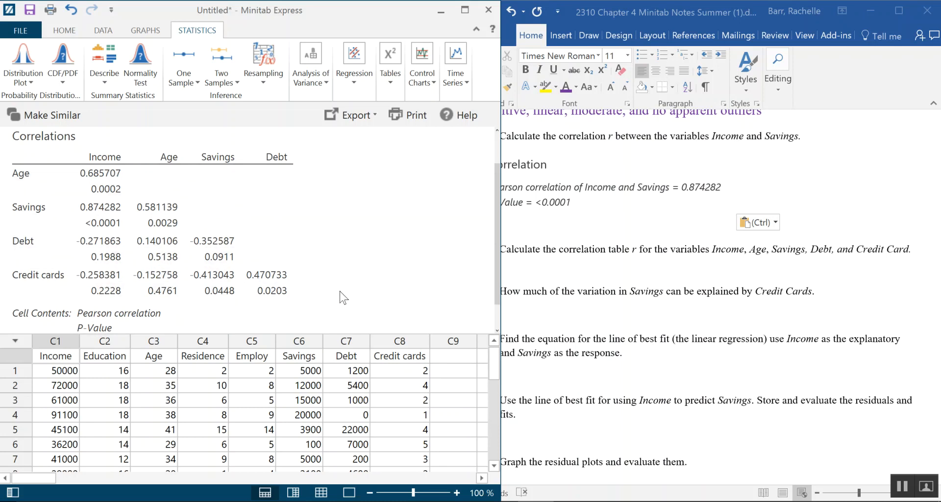
{"action": "left_click", "coordinate": [899, 485]}
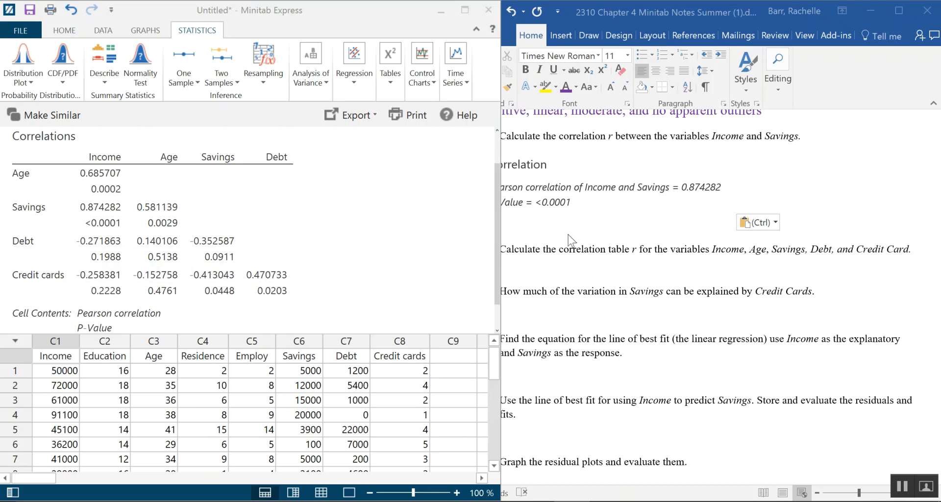
{"action": "left_click", "coordinate": [249, 205]}
{"action": "right_click", "coordinate": [247, 200]}
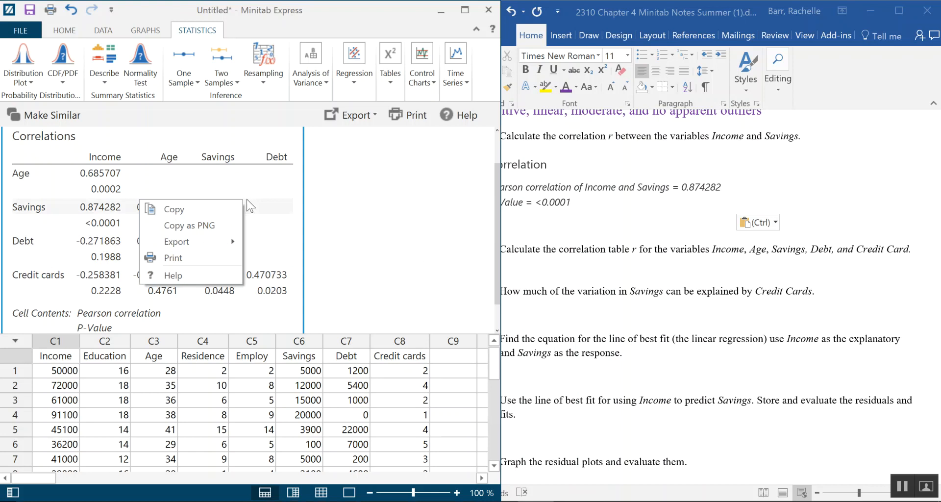
{"action": "left_click", "coordinate": [215, 209]}
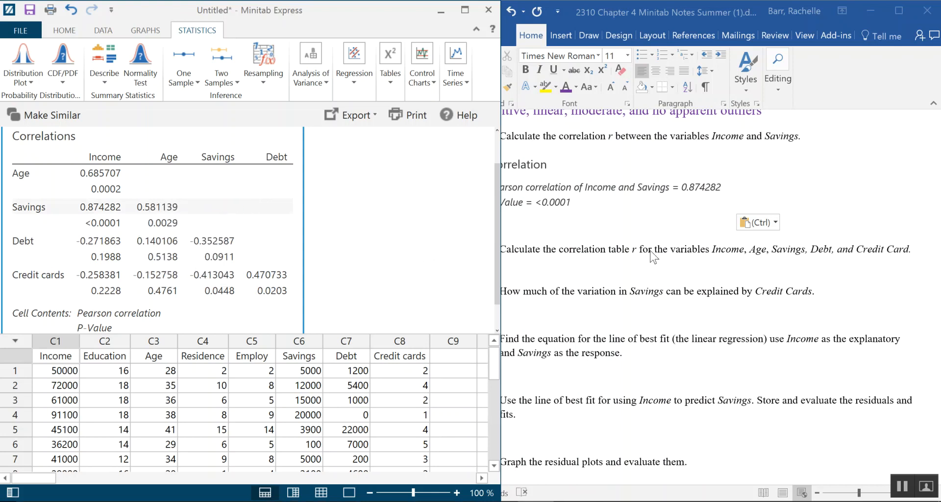
{"action": "left_click", "coordinate": [519, 265]}
{"action": "right_click", "coordinate": [523, 268]}
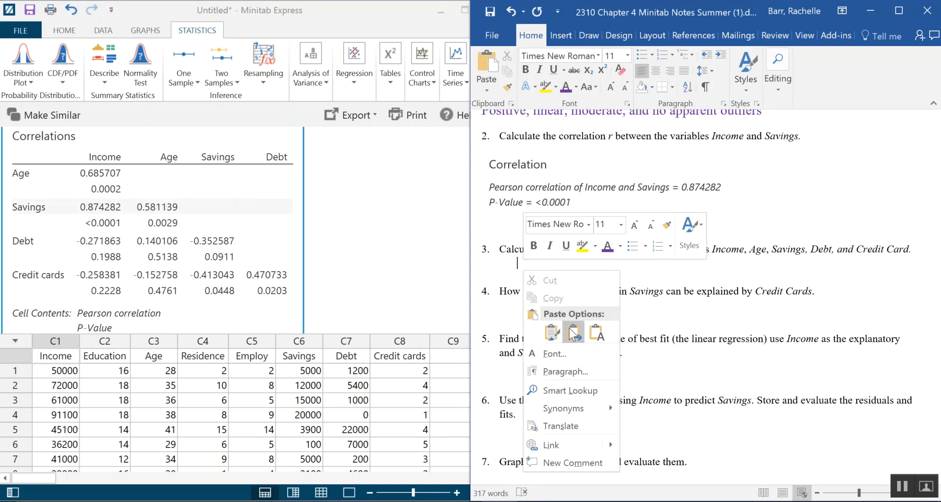
{"action": "left_click", "coordinate": [553, 333]}
{"action": "scroll", "coordinate": [720, 306], "scroll_direction": "down", "scroll_amount": 5}
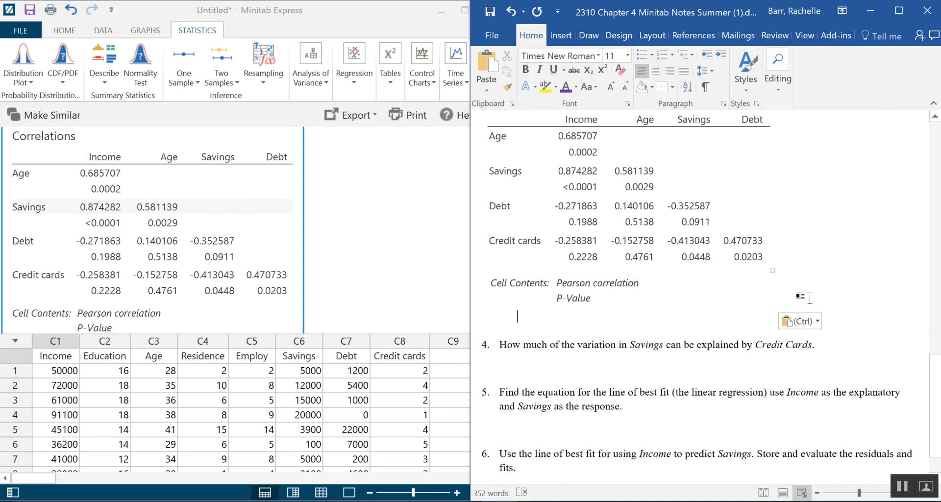
{"action": "scroll", "coordinate": [815, 242], "scroll_direction": "down", "scroll_amount": 1}
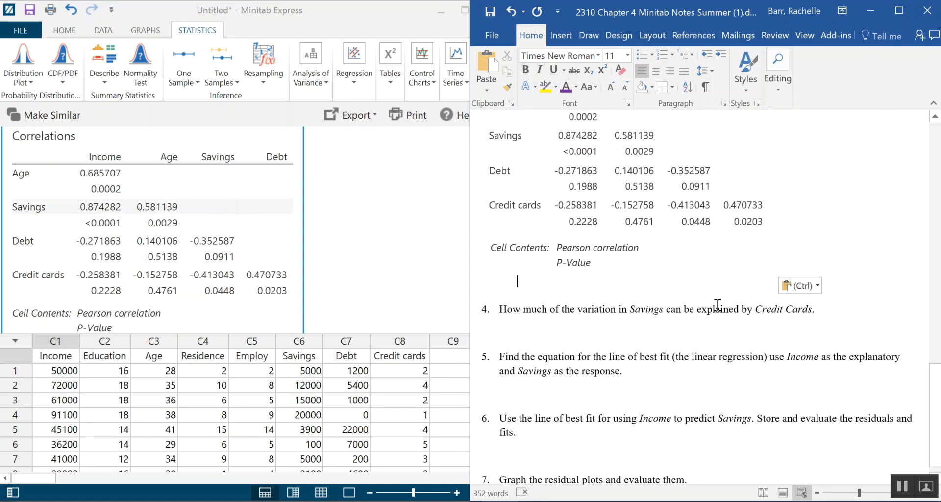
Indent the blank answer line beneath question 4 in the Word notes and enlarge its font size to 16
{"action": "left_click", "coordinate": [592, 324]}
{"action": "left_click", "coordinate": [560, 323]}
{"action": "left_click", "coordinate": [519, 335]}
{"action": "key", "text": "Tab"}
{"action": "key", "text": "Tab"}
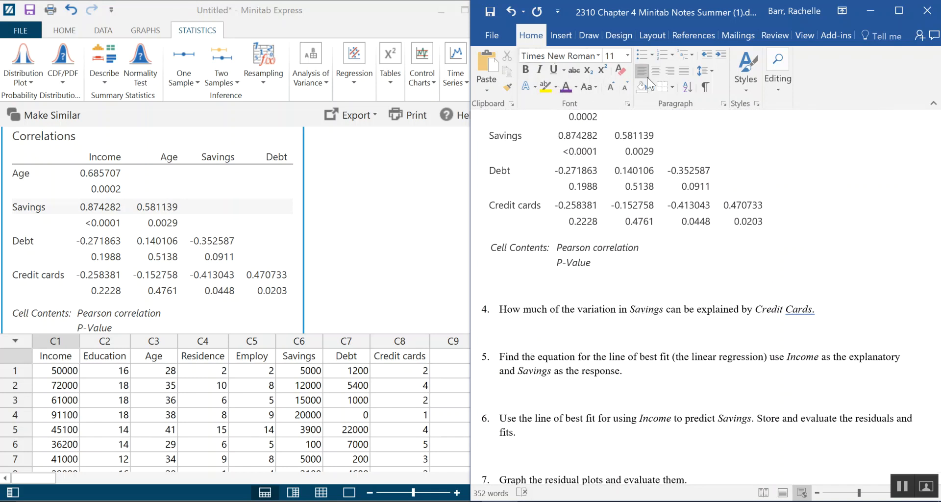
{"action": "left_click", "coordinate": [610, 87]}
{"action": "left_click", "coordinate": [610, 87]}
{"action": "left_click", "coordinate": [610, 87]}
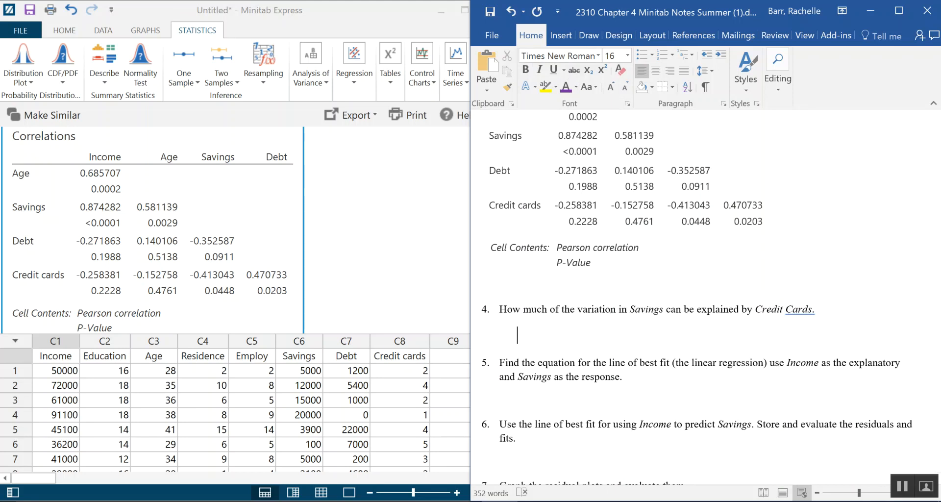
Enter "r^2=()^2" beneath question 4 with a lowercase r, reversing the automatic capitalization, and place the insertion point inside the parentheses
{"action": "type", "text": "^"}
{"action": "right_click", "coordinate": [520, 337]}
{"action": "left_click", "coordinate": [499, 342]}
{"action": "left_click", "coordinate": [522, 352]}
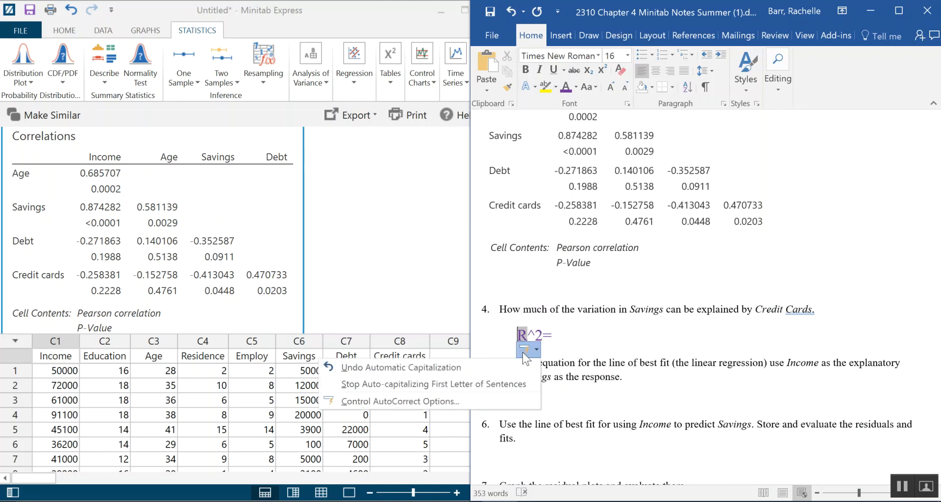
{"action": "left_click", "coordinate": [481, 364]}
{"action": "type", "text": "()^2"}
{"action": "left_click", "coordinate": [552, 336]}
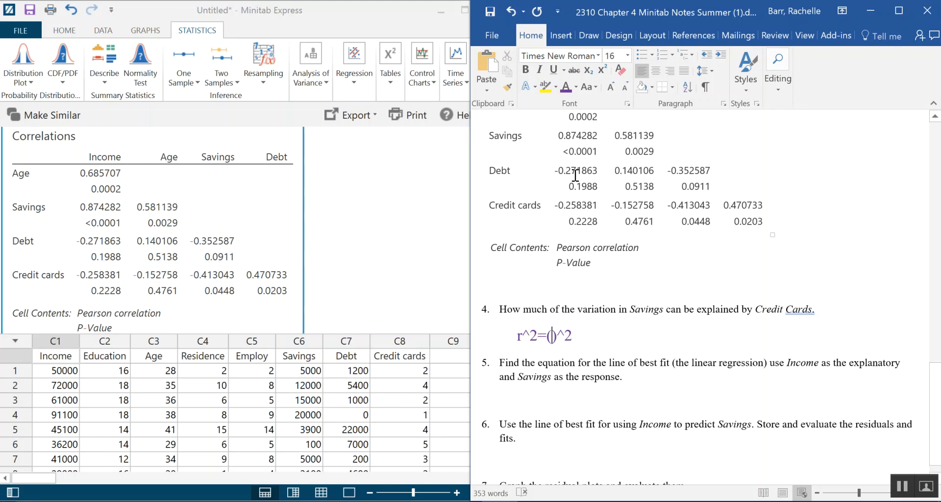
Fill the parentheses with the Savings and Credit cards correlation, -.413043, and end the expression with an equals sign
{"action": "scroll", "coordinate": [658, 254], "scroll_direction": "down", "scroll_amount": 1}
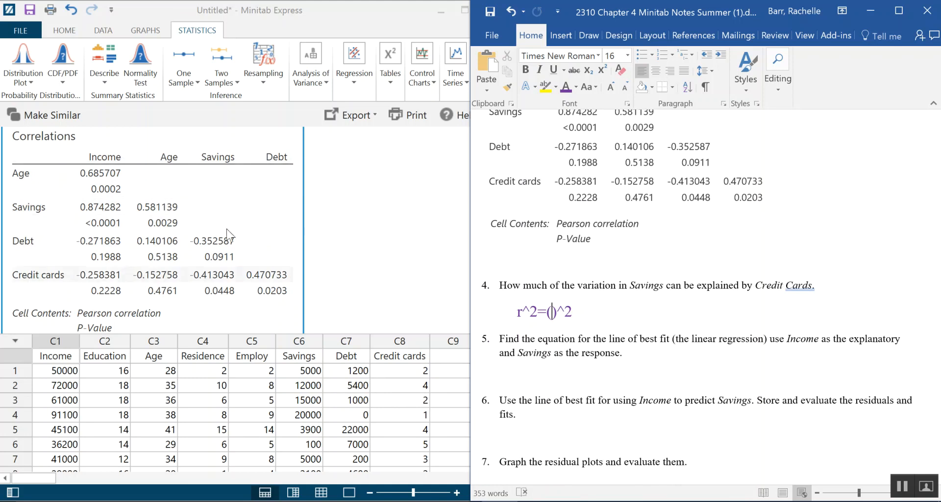
{"action": "left_click", "coordinate": [224, 280]}
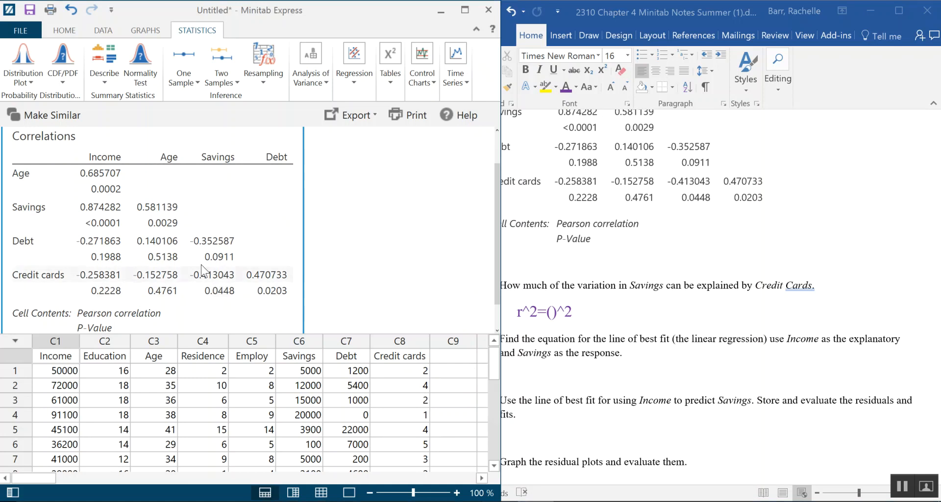
{"action": "left_click", "coordinate": [551, 316]}
{"action": "type", "text": "-"}
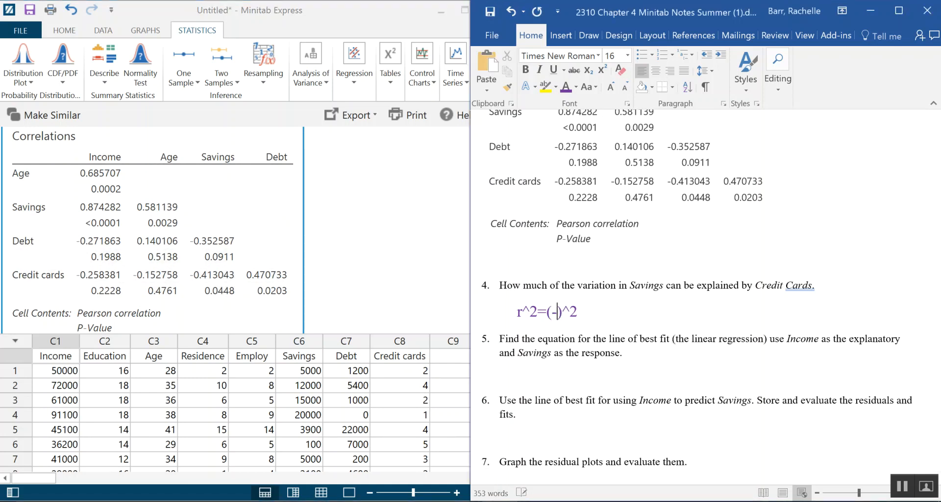
{"action": "type", "text": "4"}
{"action": "key", "text": "BackSpace"}
{"action": "type", "text": ".413043"}
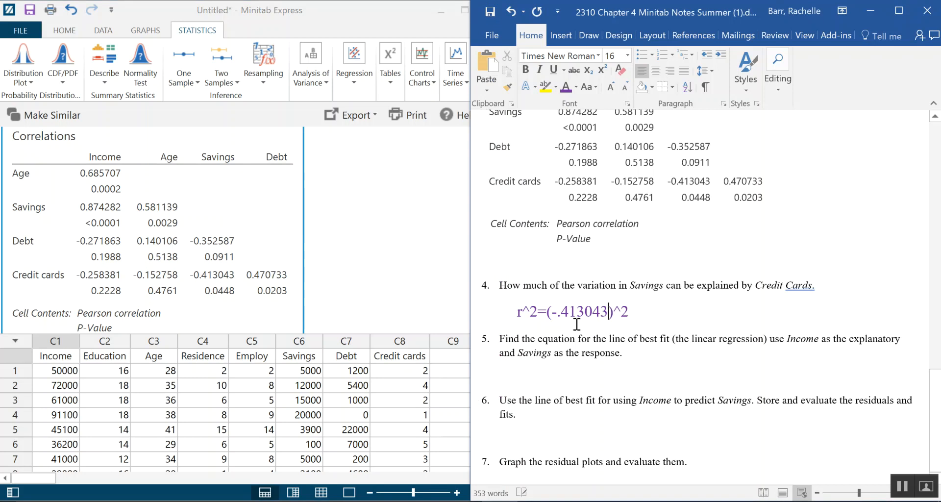
{"action": "left_click", "coordinate": [652, 307]}
{"action": "type", "text": "="}
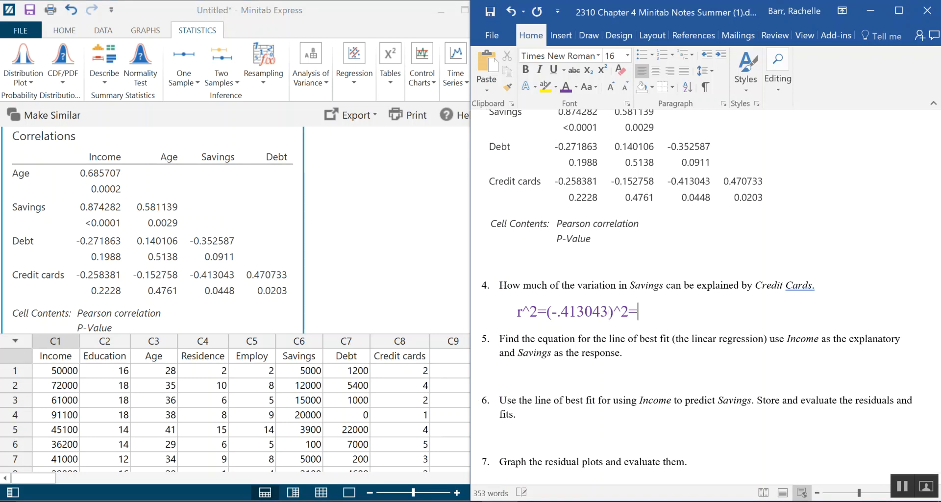
Open Calculator, move it clear of the Word notes, and square 0.413043
{"action": "left_click", "coordinate": [112, 501]}
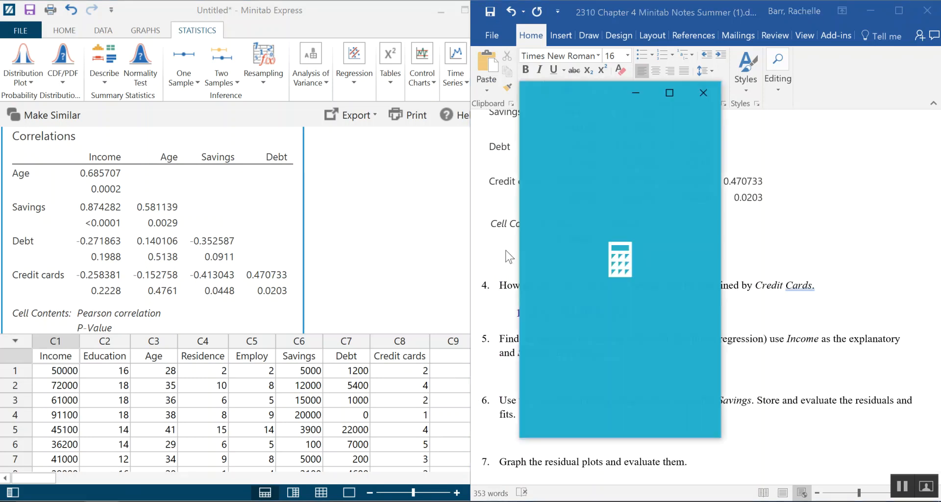
{"action": "left_click_drag", "start_coordinate": [590, 90], "coordinate": [285, 80]}
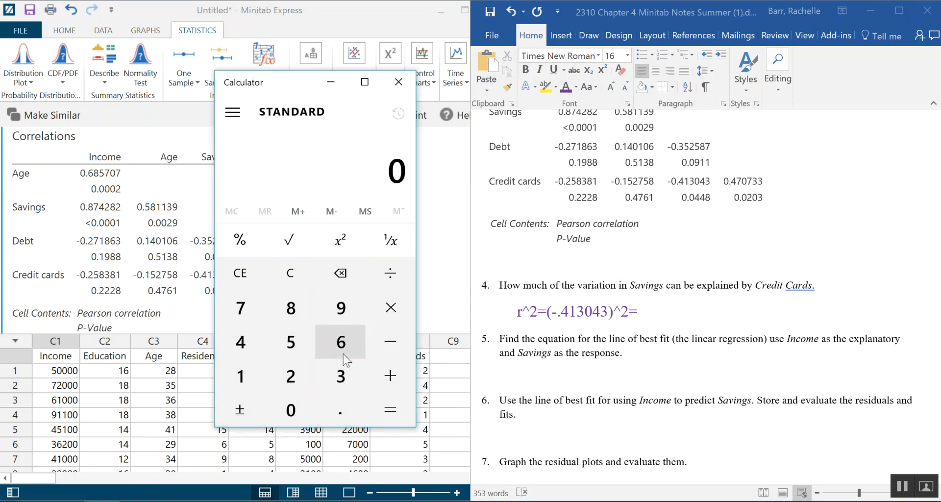
{"action": "type", "text": "."}
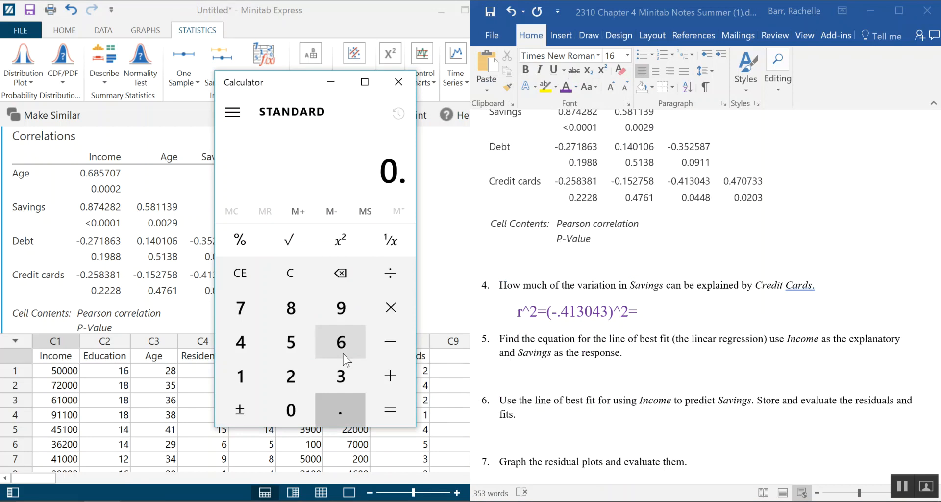
{"action": "type", "text": "413"}
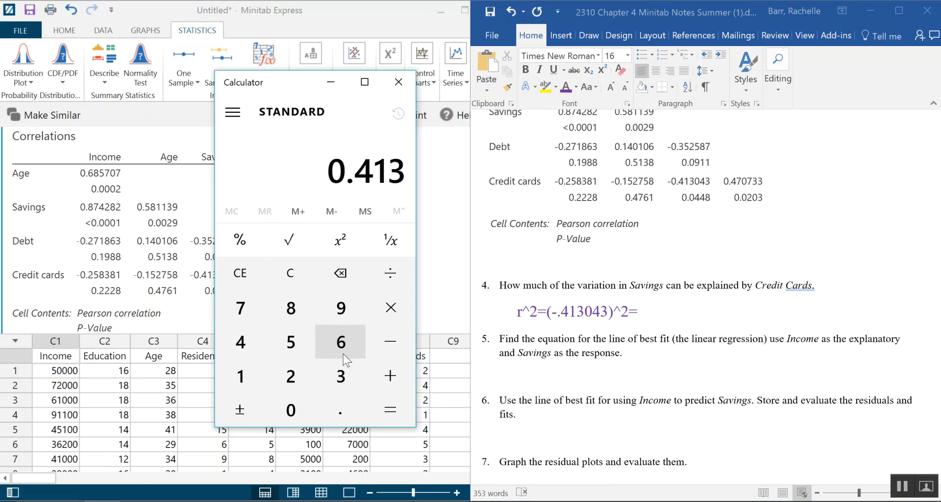
{"action": "type", "text": "03"}
{"action": "key", "text": "BackSpace"}
{"action": "type", "text": "43"}
{"action": "left_click", "coordinate": [344, 240]}
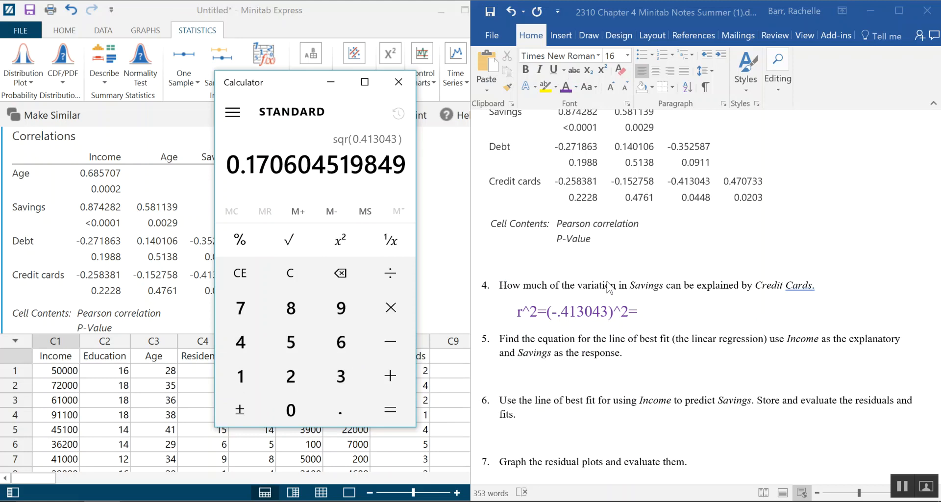
Complete the r^2 expression in the Word notes with the result 0.1706045 and minimize Calculator
{"action": "left_click", "coordinate": [686, 321]}
{"action": "type", "text": "0.17"}
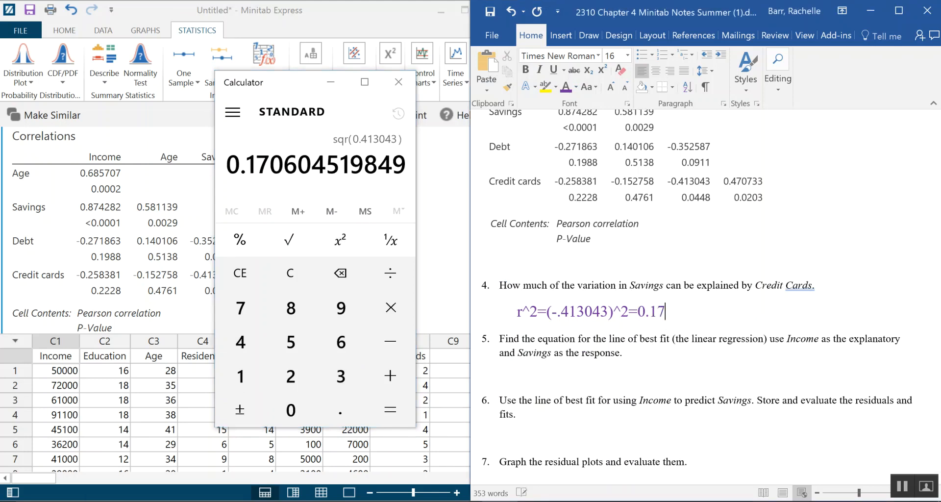
{"action": "type", "text": "06"}
{"action": "type", "text": "045"}
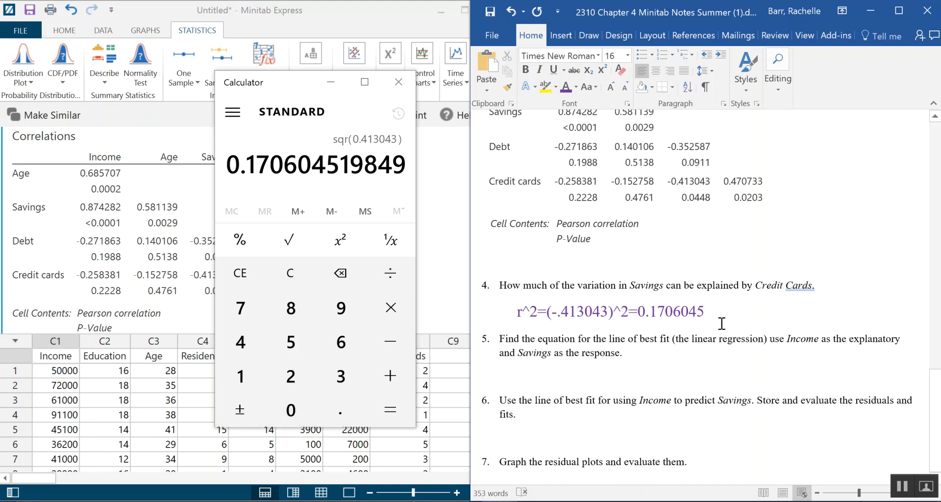
{"action": "left_click", "coordinate": [333, 83]}
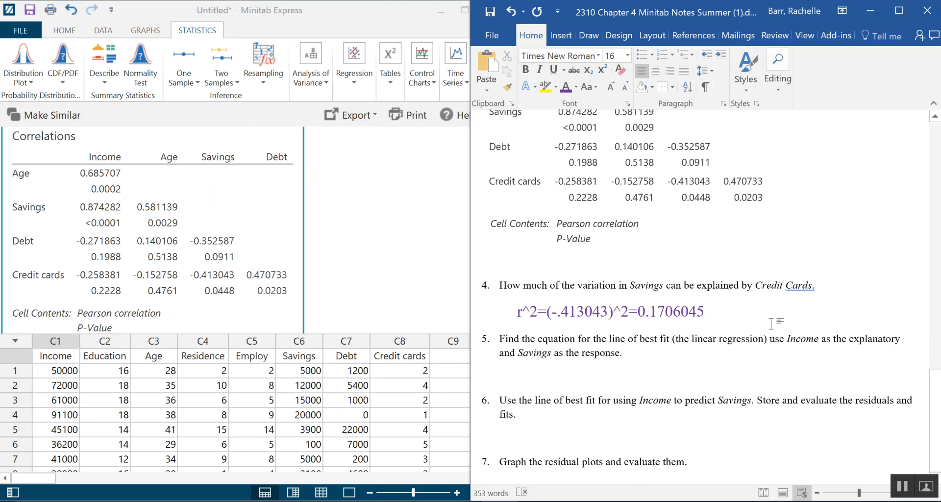
On a new line below the r^2 expression, write "The amount of variation in Savings explained by its linear relationship with Credit Cards"
{"action": "key", "text": "Return"}
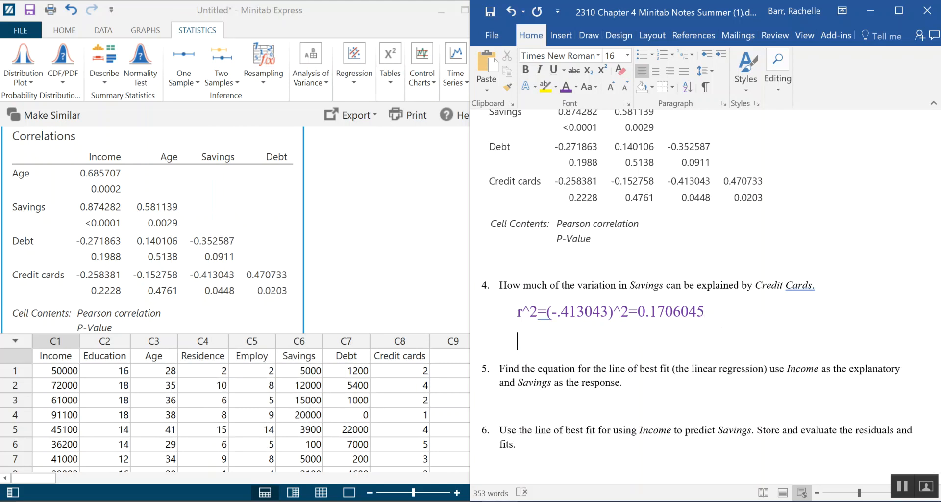
{"action": "type", "text": "The vamount of vairiati"}
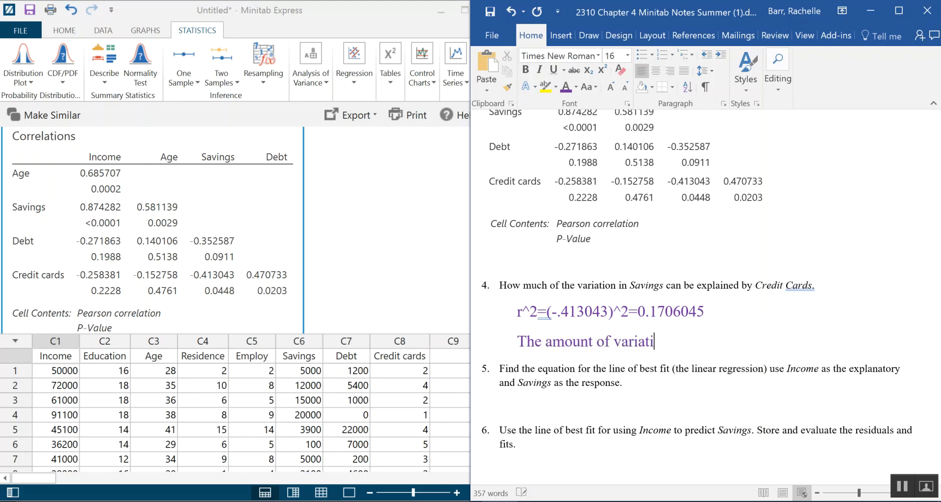
{"action": "type", "text": "on in Savi"}
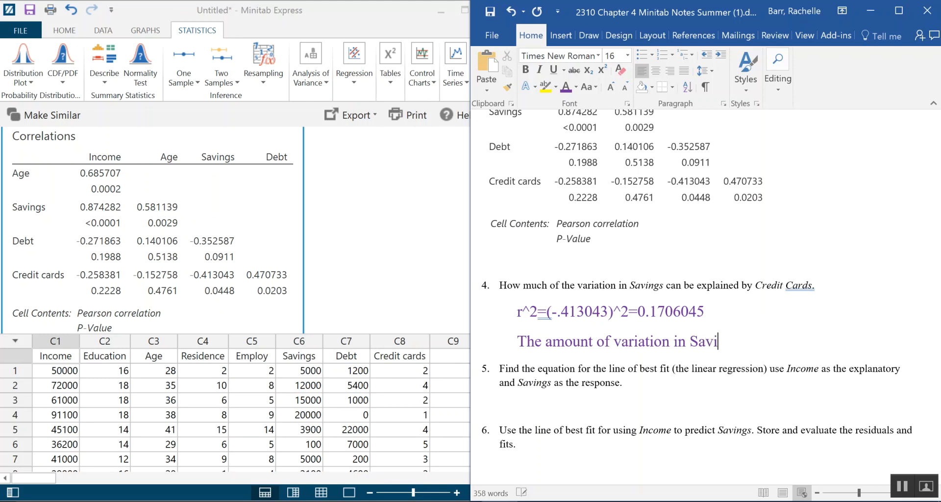
{"action": "type", "text": "ngs explained"}
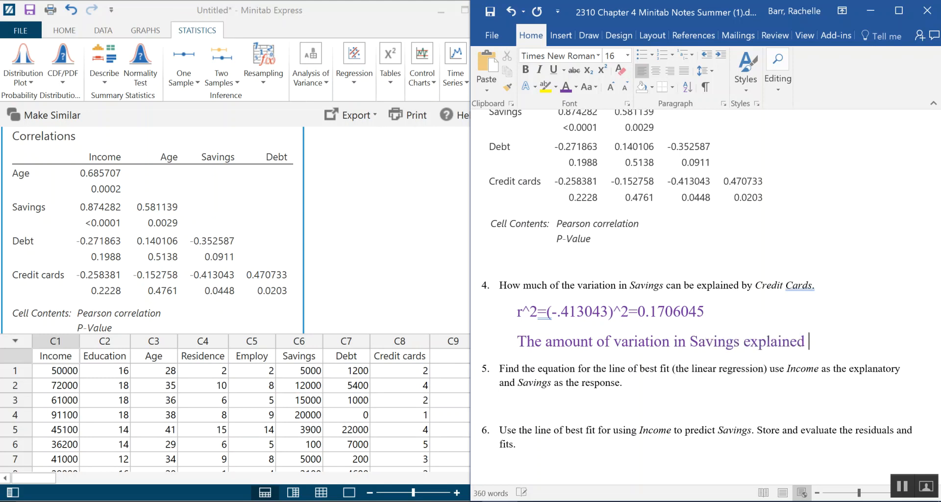
{"action": "key", "text": "BackSpace"}
{"action": "key", "text": "BackSpace"}
{"action": "type", "text": "y its linear realtio"}
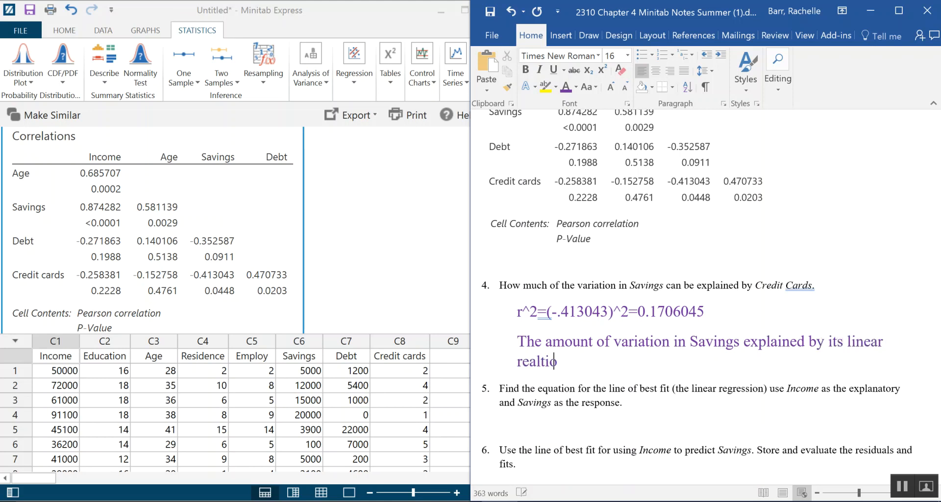
{"action": "type", "text": "nship with "}
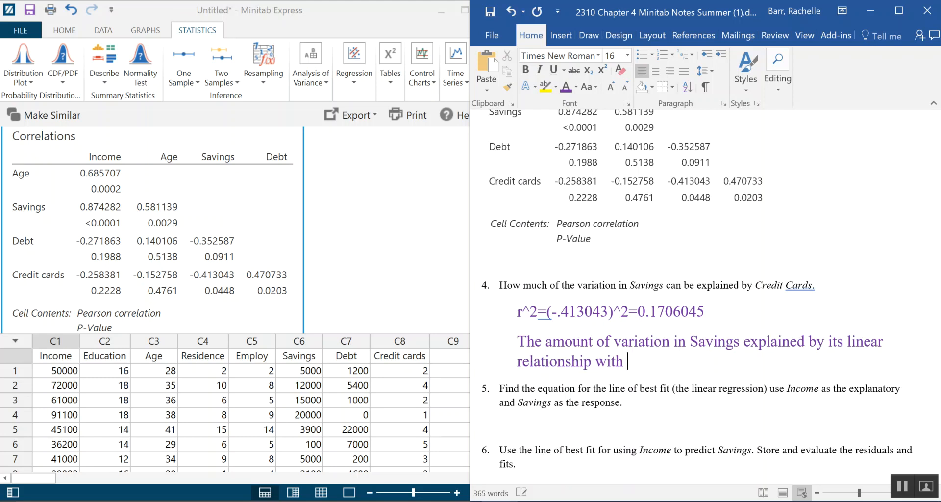
{"action": "type", "text": "Credit Cards"}
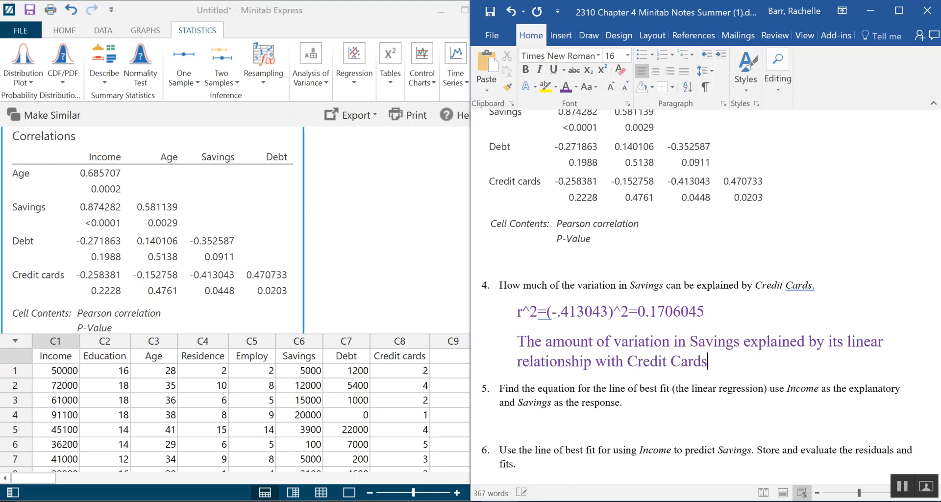
Insert "number of" before "Credit Cards" and finish the sentence with "is 17.06%.", keeping "is" in lowercase
{"action": "type", "text": "number of "}
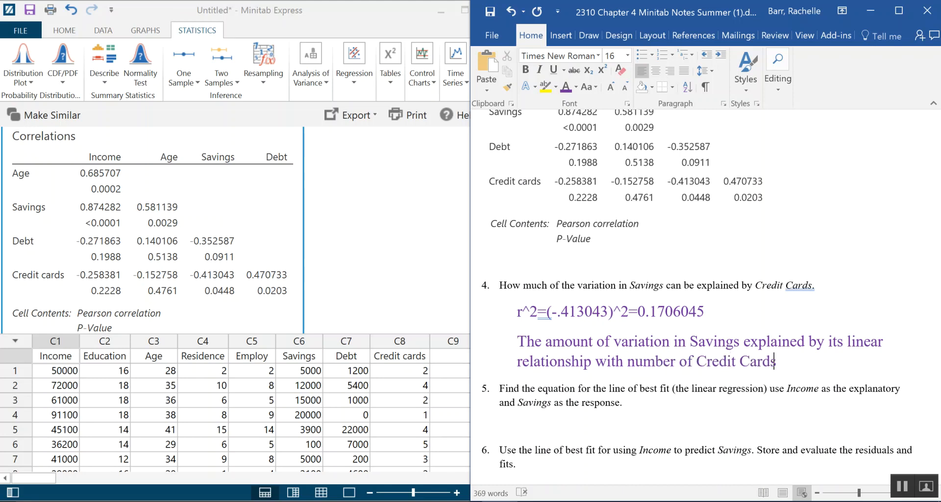
{"action": "type", "text": "I s17.06%"}
{"action": "left_click", "coordinate": [786, 361]}
{"action": "key", "text": "BackSpace"}
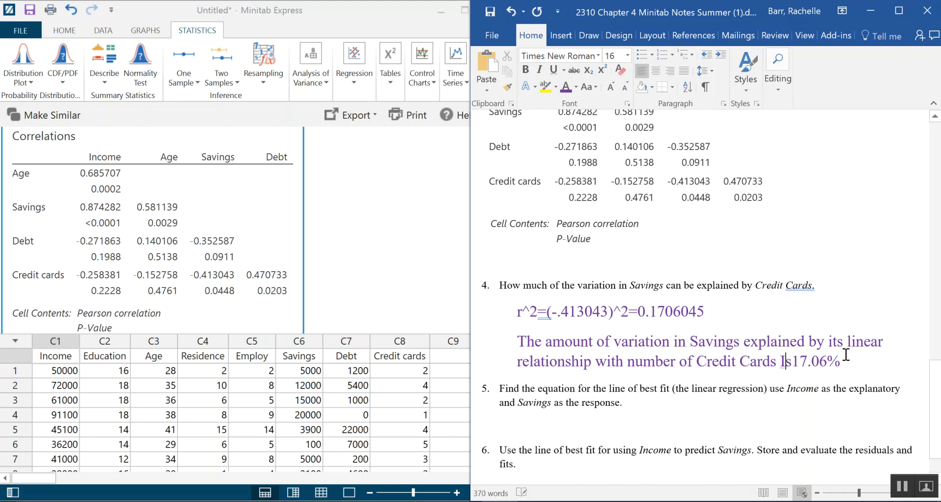
{"action": "key", "text": "BackSpace"}
{"action": "type", "text": "i"}
{"action": "key", "text": "Right"}
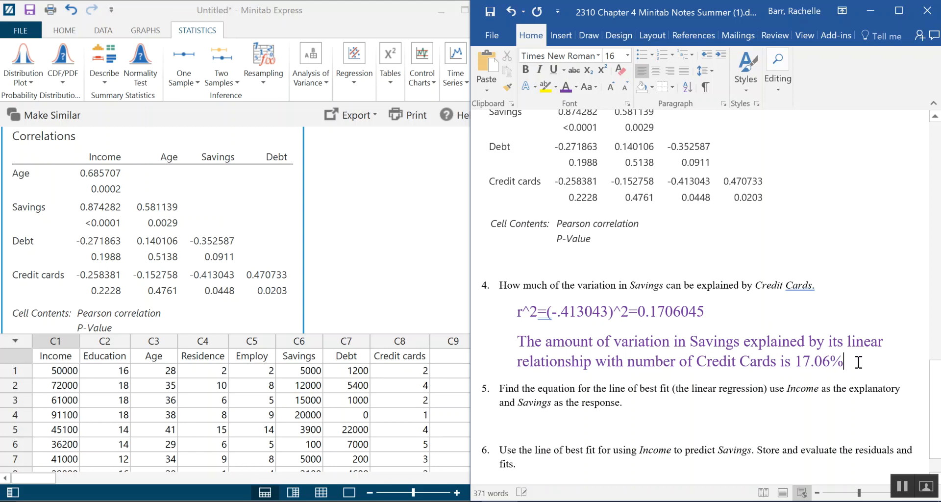
{"action": "type", "text": "."}
Indent the blank answer line beneath question 5 and enlarge its font size to 16
{"action": "scroll", "coordinate": [833, 265], "scroll_direction": "down", "scroll_amount": 1}
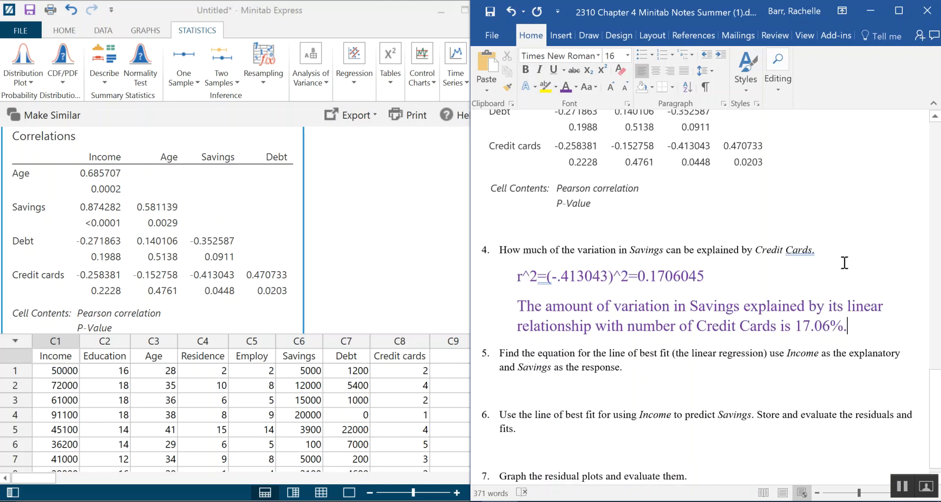
{"action": "scroll", "coordinate": [838, 265], "scroll_direction": "up", "scroll_amount": 2}
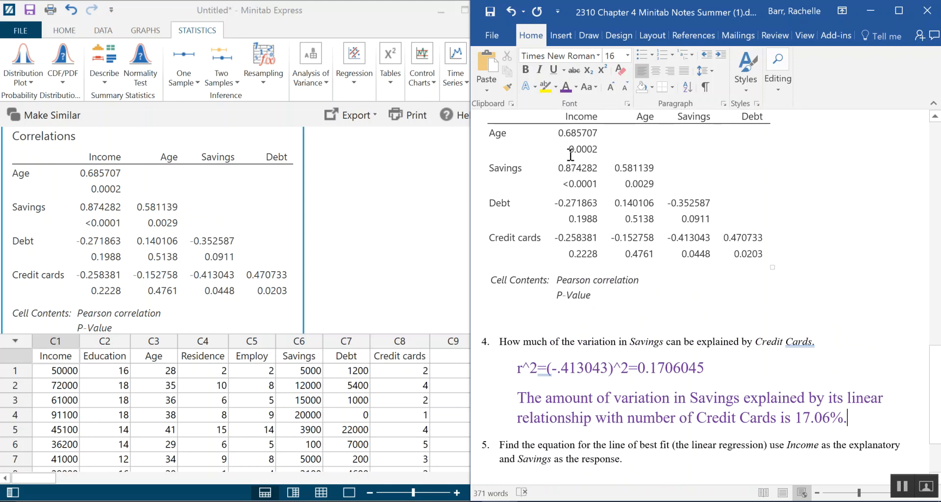
{"action": "scroll", "coordinate": [817, 378], "scroll_direction": "down", "scroll_amount": 3}
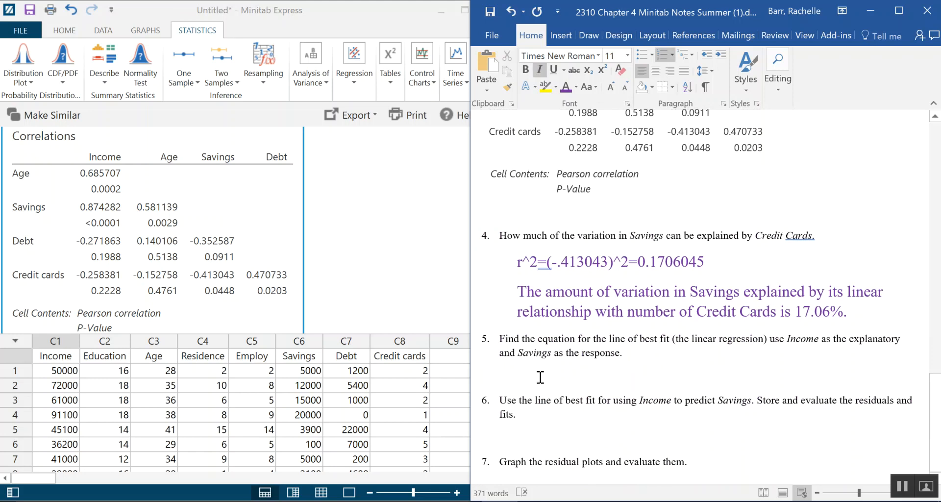
{"action": "key", "text": "Tab"}
{"action": "key", "text": "Tab"}
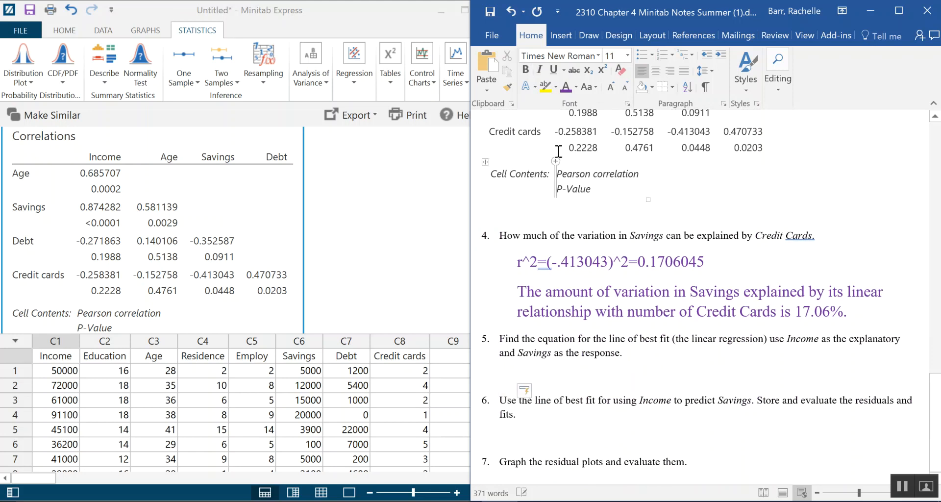
{"action": "left_click", "coordinate": [610, 87]}
{"action": "left_click", "coordinate": [611, 87]}
{"action": "left_click", "coordinate": [611, 88]}
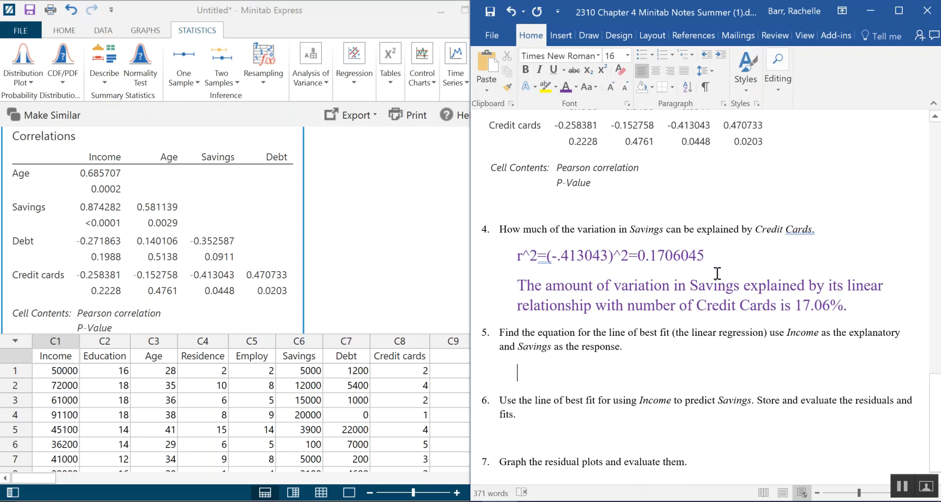
Add a blank line beneath question 6 and several blank lines after question 7 for the answers
{"action": "left_click", "coordinate": [552, 440]}
{"action": "key", "text": "Return"}
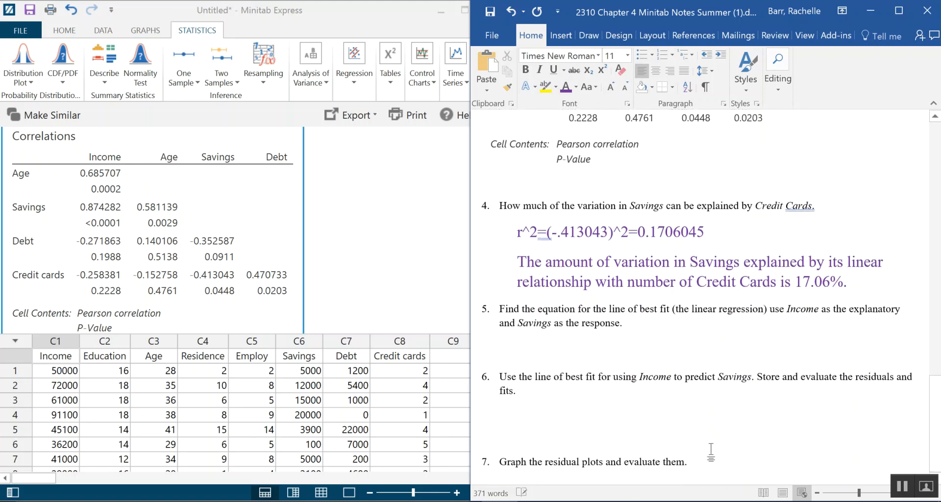
{"action": "left_click", "coordinate": [710, 460]}
{"action": "key", "text": "Return"}
{"action": "key", "text": "BackSpace"}
{"action": "key", "text": "Return"}
{"action": "key", "text": "Return"}
{"action": "key", "text": "Return"}
{"action": "scroll", "coordinate": [718, 427], "scroll_direction": "down", "scroll_amount": 2}
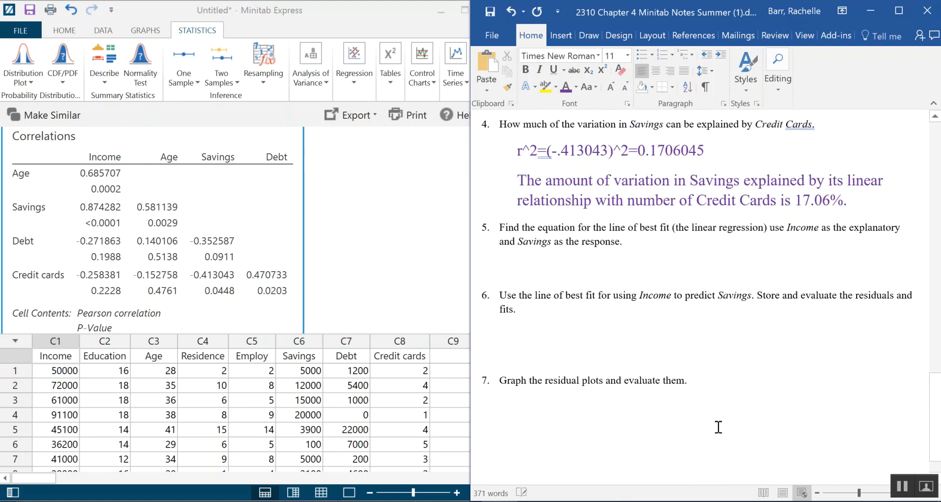
{"action": "scroll", "coordinate": [719, 412], "scroll_direction": "down", "scroll_amount": 2}
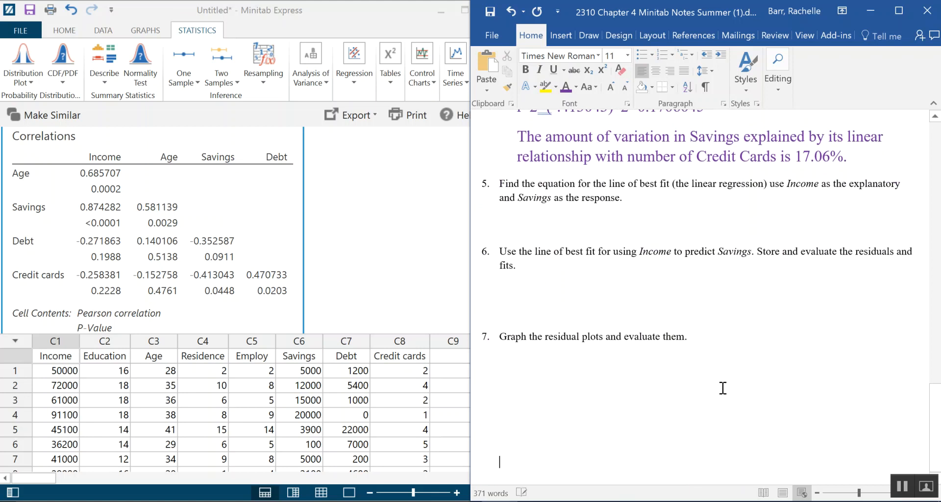
Set up a linear Simple Regression in Minitab Express with Savings as the response and Income as the predictor
{"action": "left_click", "coordinate": [538, 218]}
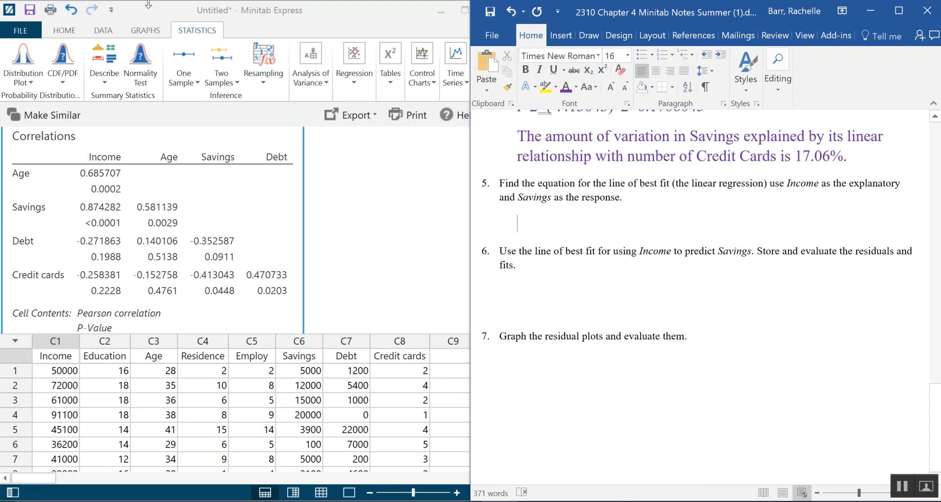
{"action": "left_click", "coordinate": [356, 78]}
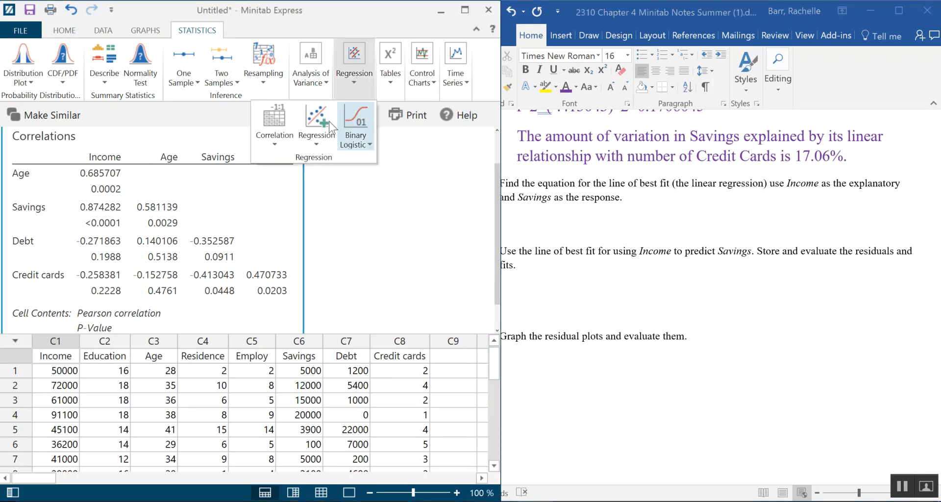
{"action": "left_click", "coordinate": [322, 140]}
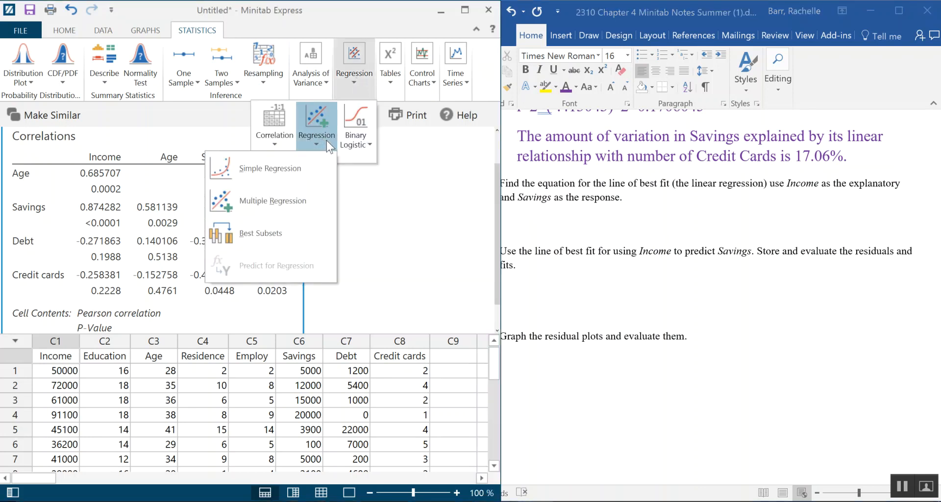
{"action": "left_click", "coordinate": [301, 169]}
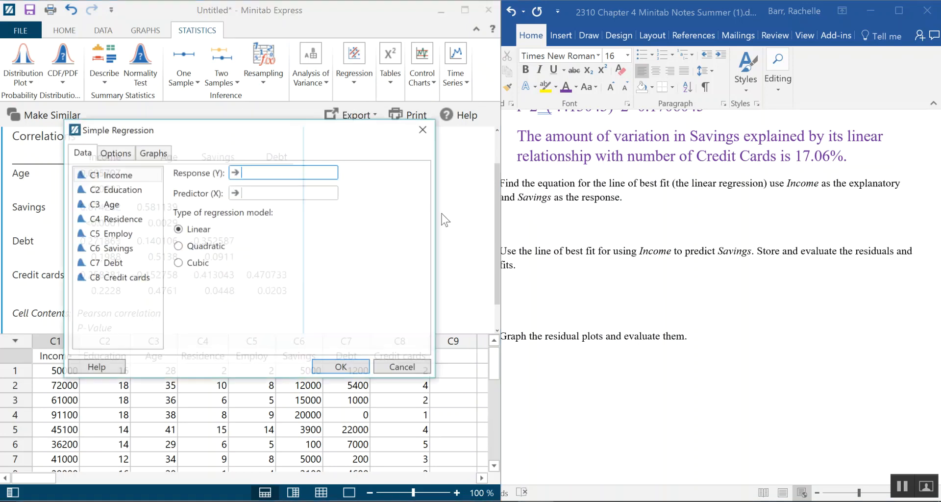
{"action": "left_click_drag", "start_coordinate": [223, 138], "coordinate": [194, 97]}
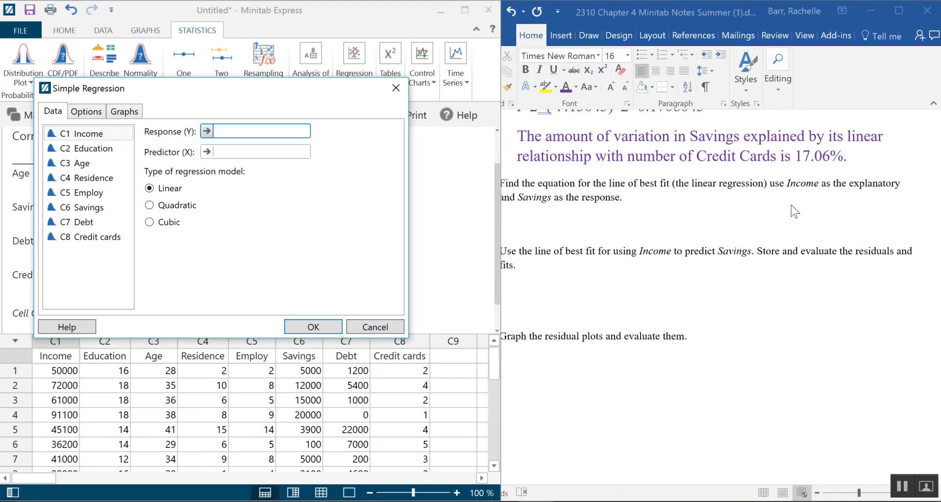
{"action": "left_click", "coordinate": [237, 151]}
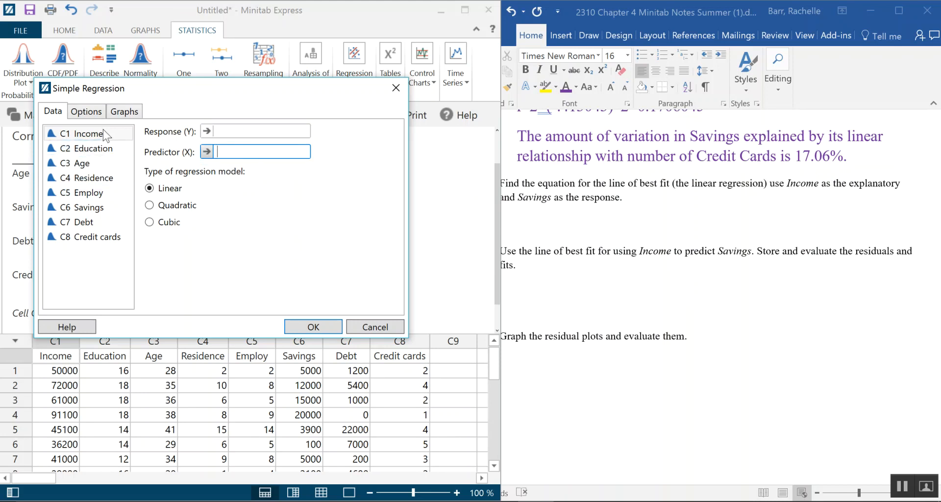
{"action": "double_click", "coordinate": [103, 132]}
{"action": "left_click", "coordinate": [226, 131]}
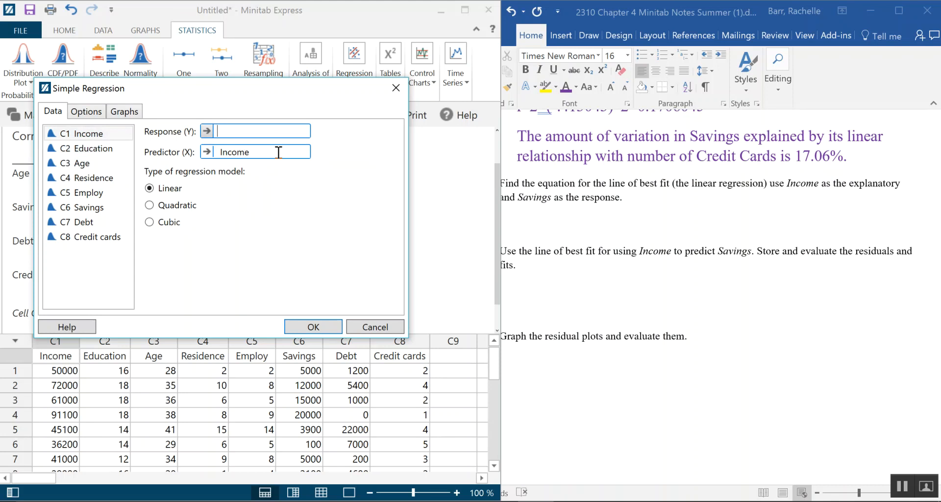
{"action": "double_click", "coordinate": [104, 213]}
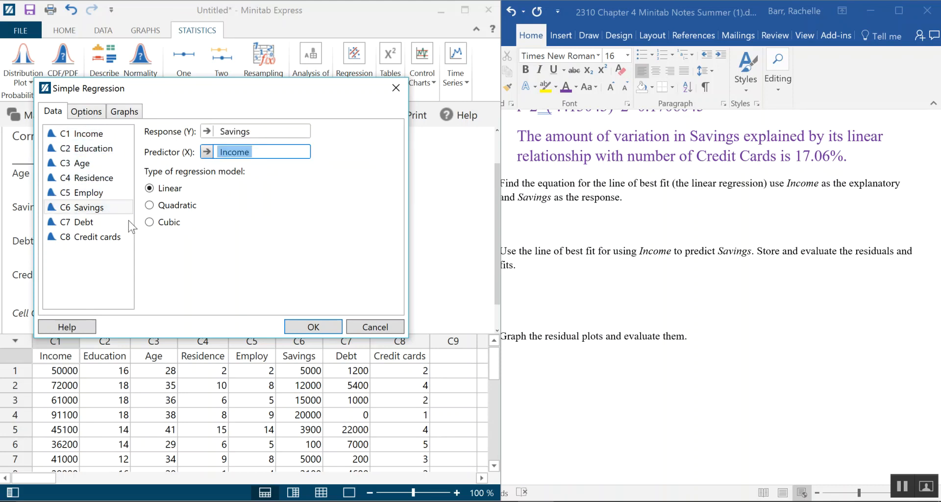
{"action": "left_click", "coordinate": [265, 151]}
Review the regression's interval and residual plot options without enabling any, and run the linear model of Savings versus Income
{"action": "left_click", "coordinate": [84, 115]}
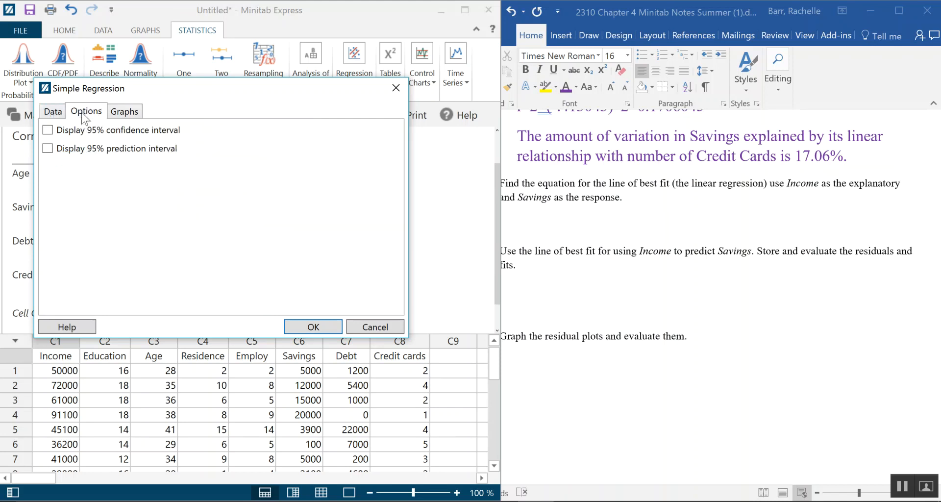
{"action": "left_click", "coordinate": [123, 116]}
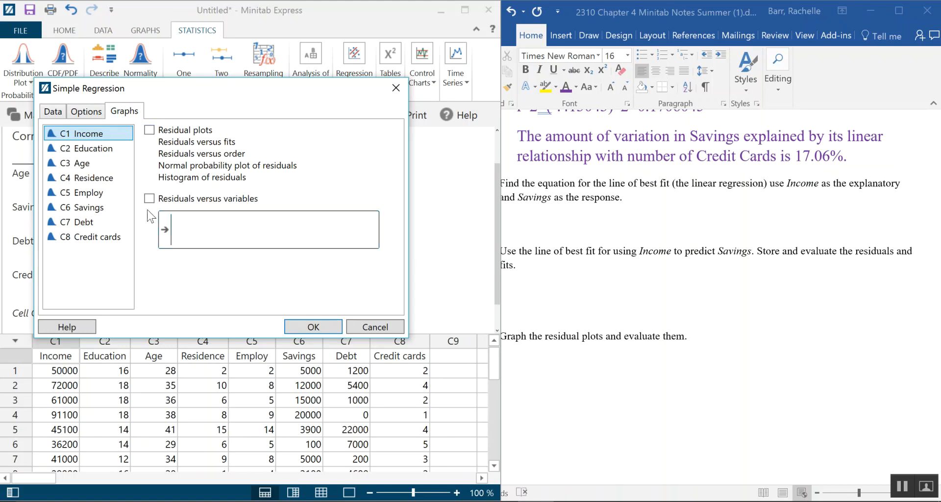
{"action": "left_click", "coordinate": [54, 111]}
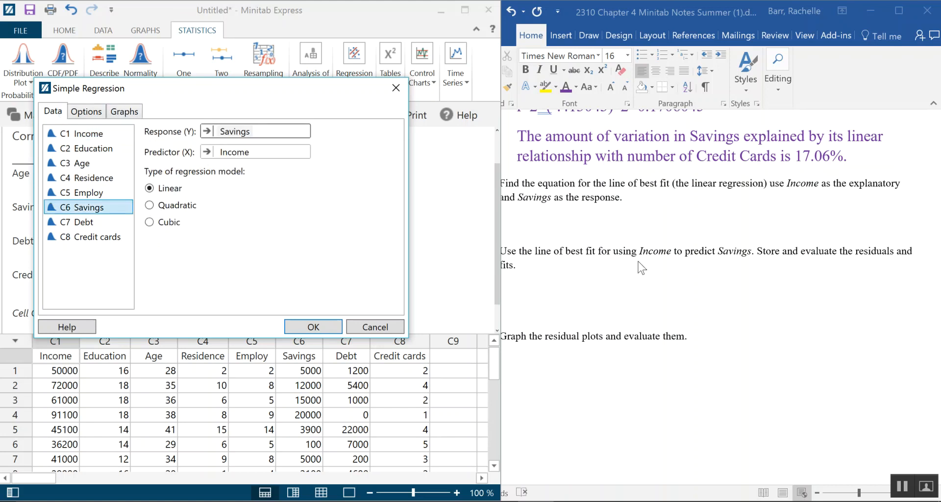
{"action": "left_click", "coordinate": [313, 326]}
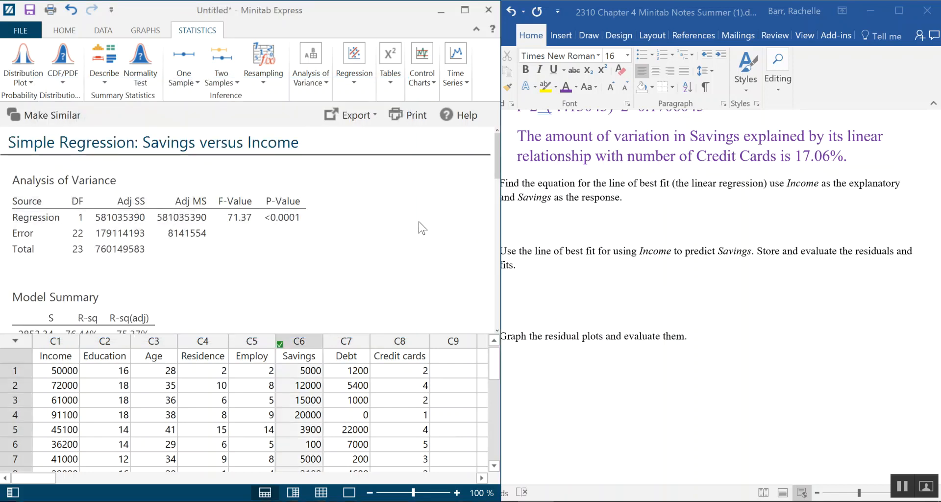
Copy the Regression Equation section from the Savings versus Income output
{"action": "scroll", "coordinate": [420, 228], "scroll_direction": "down", "scroll_amount": 6}
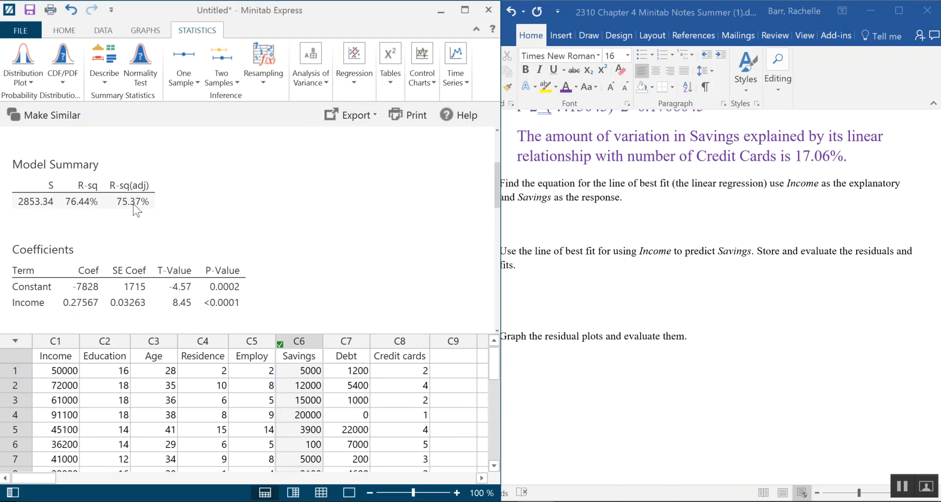
{"action": "scroll", "coordinate": [298, 235], "scroll_direction": "down", "scroll_amount": 6}
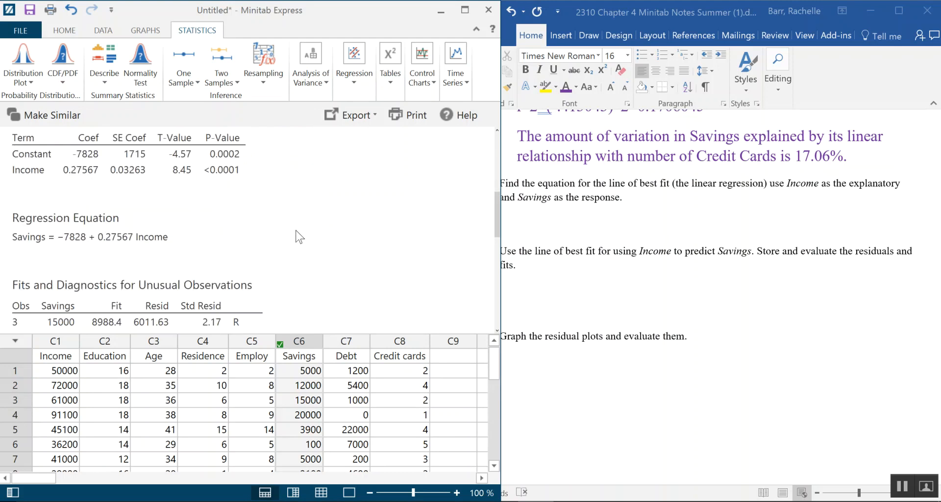
{"action": "scroll", "coordinate": [298, 235], "scroll_direction": "down", "scroll_amount": 2}
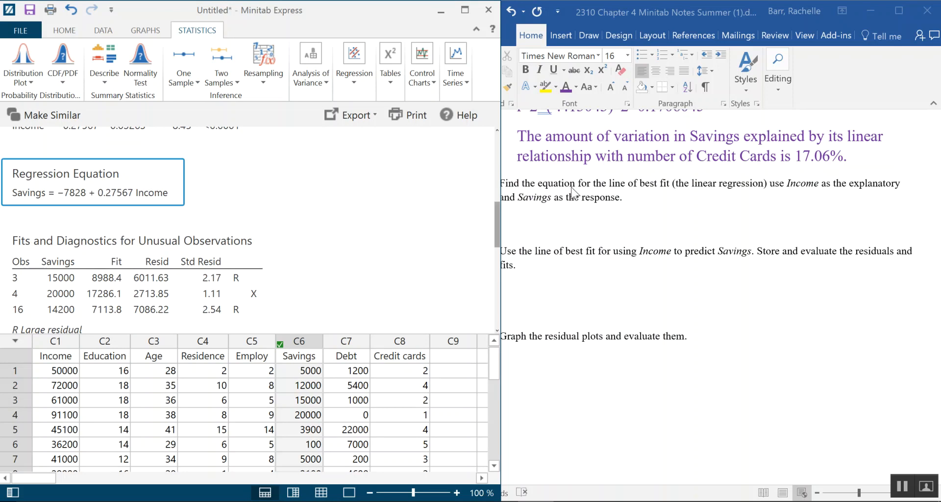
{"action": "right_click", "coordinate": [149, 176]}
{"action": "left_click", "coordinate": [113, 177]}
Paste the copied regression equation into the blank answer line beneath question 5 in the Word notes
{"action": "left_click", "coordinate": [542, 210]}
{"action": "left_click", "coordinate": [535, 197]}
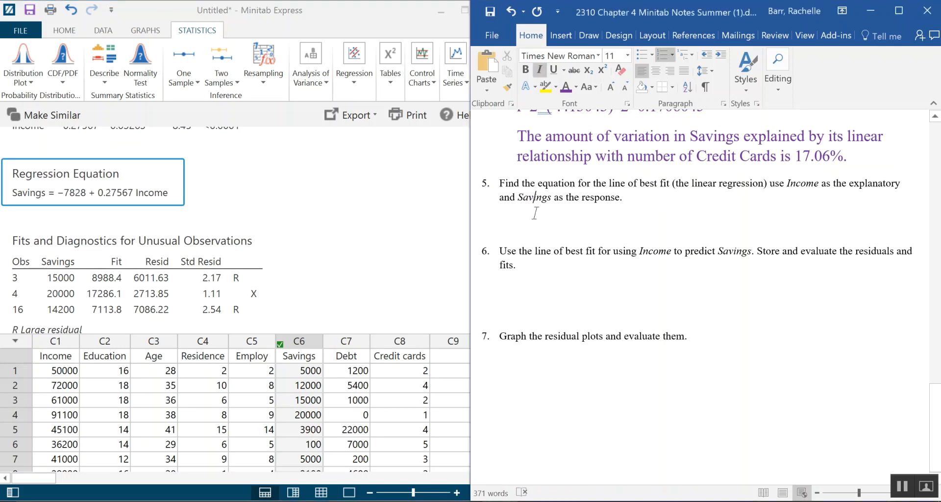
{"action": "right_click", "coordinate": [533, 205]}
{"action": "key", "text": "Escape"}
{"action": "left_click", "coordinate": [546, 221]}
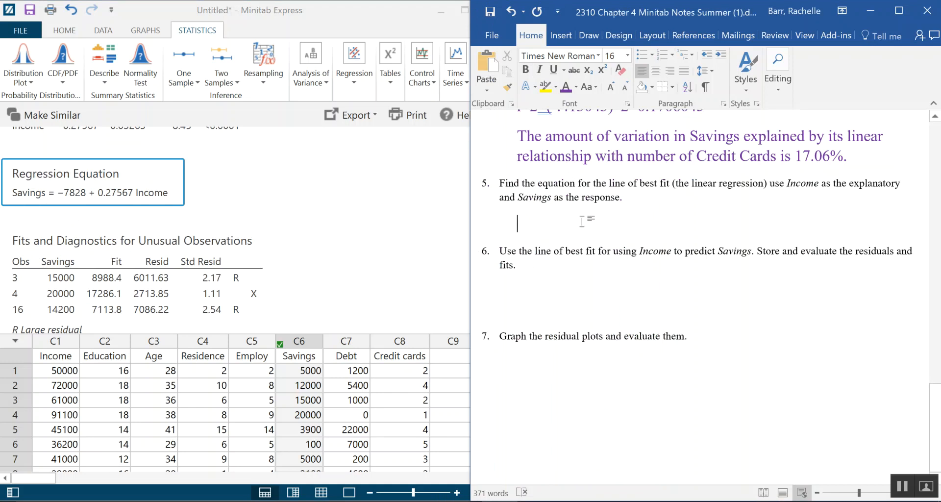
{"action": "right_click", "coordinate": [535, 221]}
{"action": "left_click", "coordinate": [563, 281]}
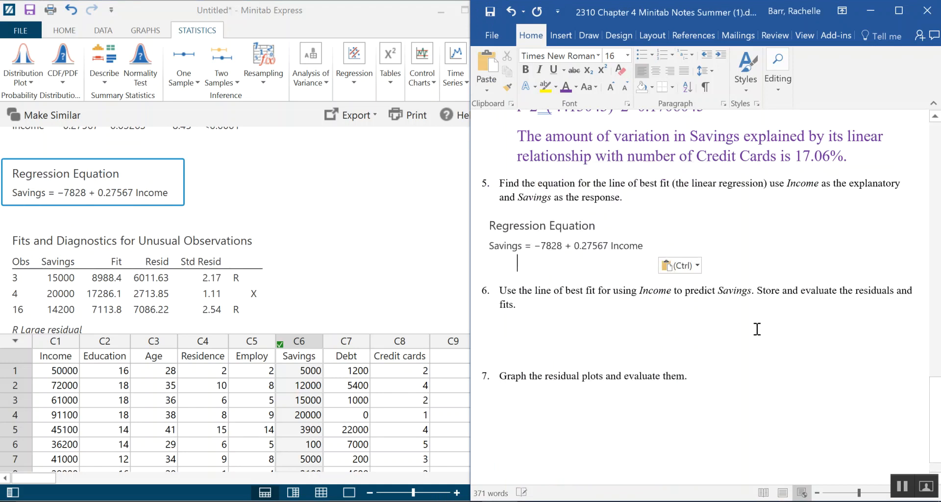
Delete the leftover answer line beneath the pasted equation and insert a smaller blank line before question 6
{"action": "key", "text": "Delete"}
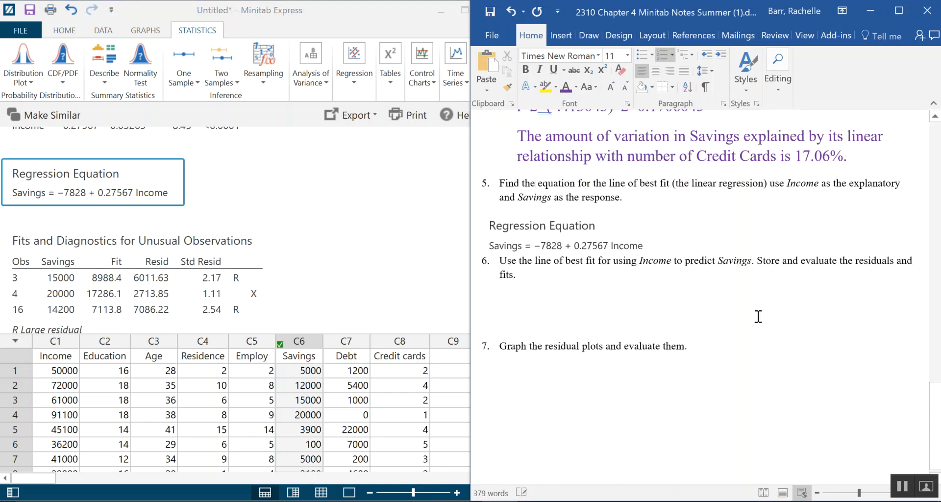
{"action": "left_click", "coordinate": [698, 244]}
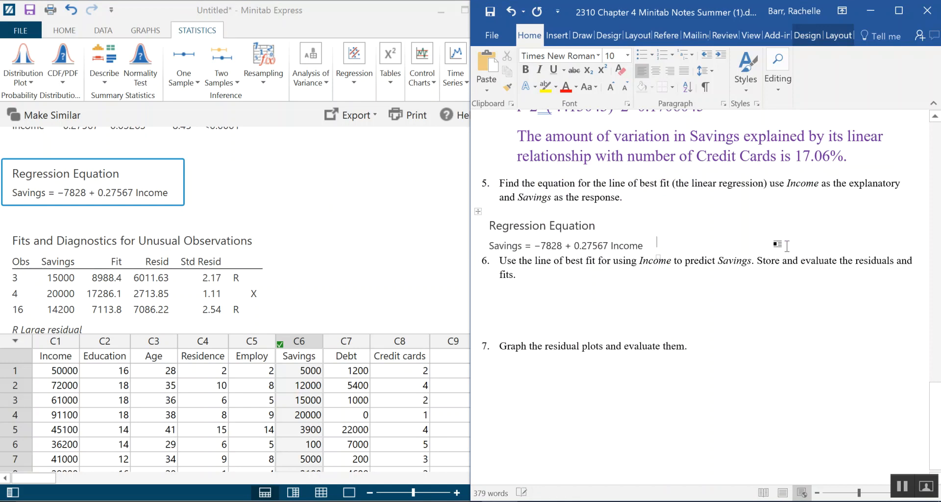
{"action": "key", "text": "Return"}
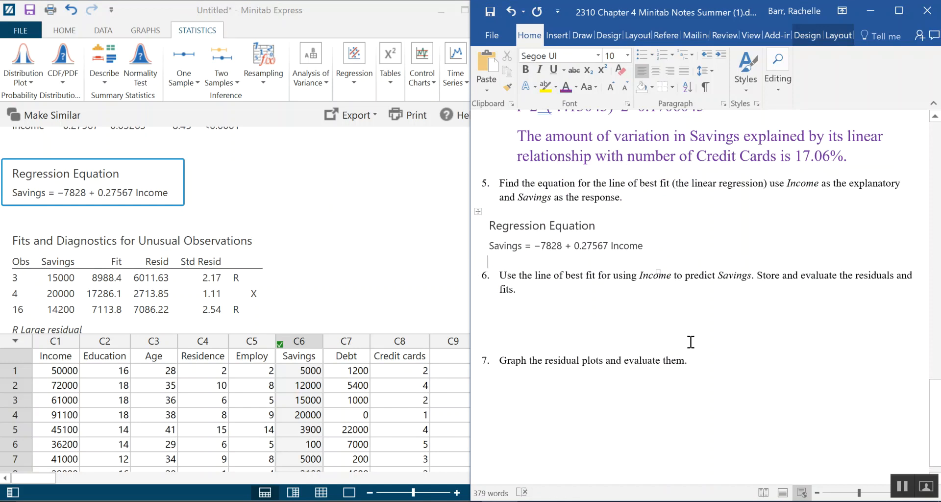
{"action": "left_click", "coordinate": [672, 329]}
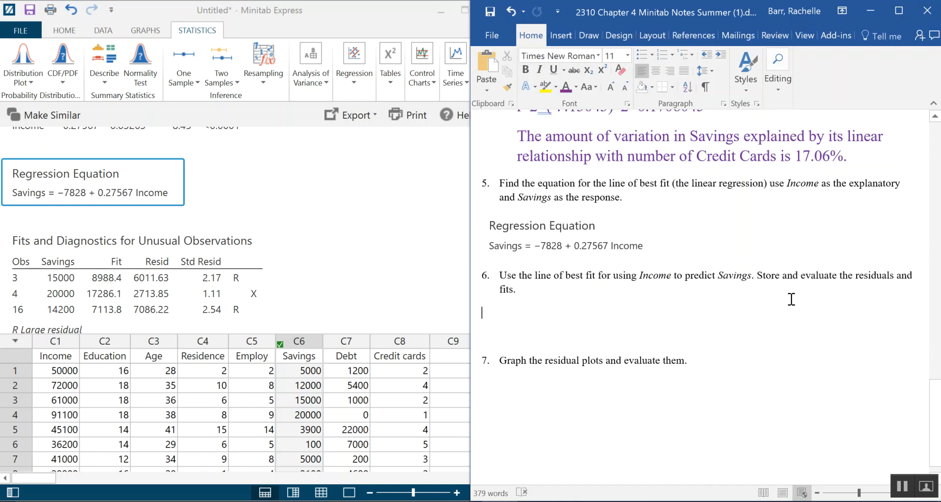
Name the empty Minitab worksheet columns C9 "Fits" and C10 "Residuals"
{"action": "scroll", "coordinate": [803, 304], "scroll_direction": "down", "scroll_amount": 1}
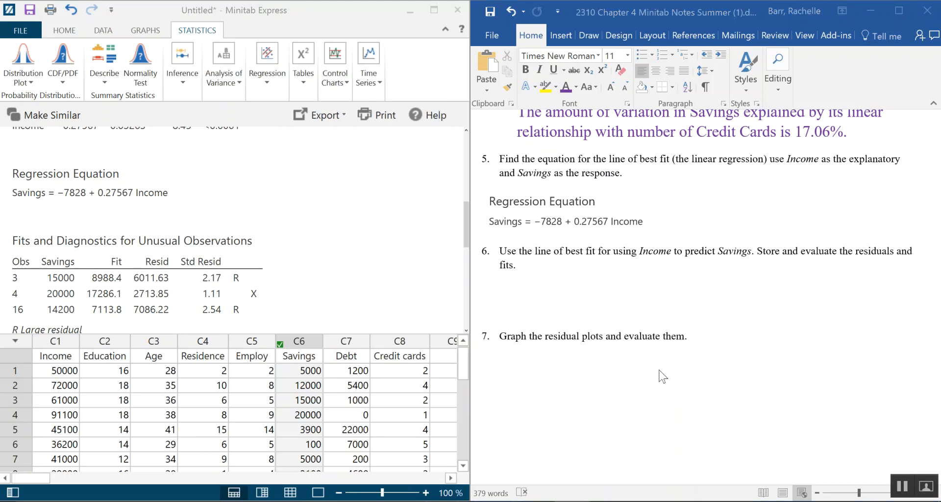
{"action": "left_click", "coordinate": [451, 478]}
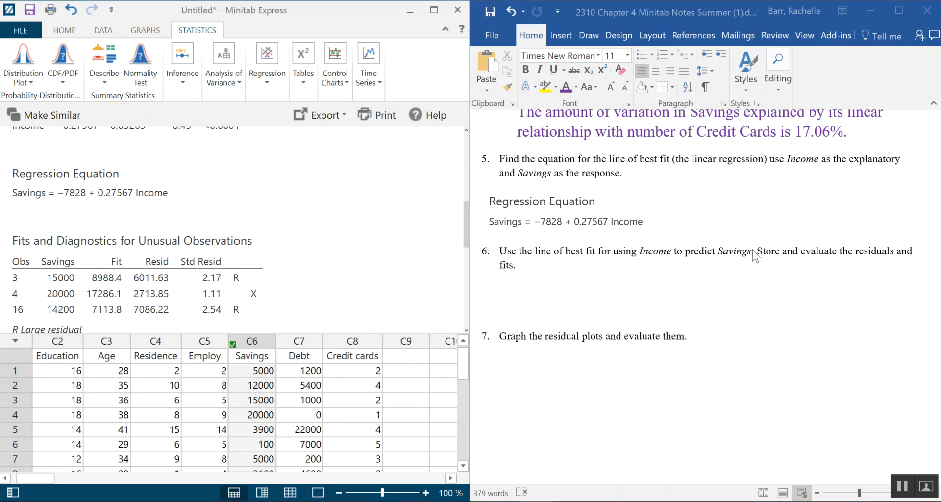
{"action": "left_click", "coordinate": [398, 357]}
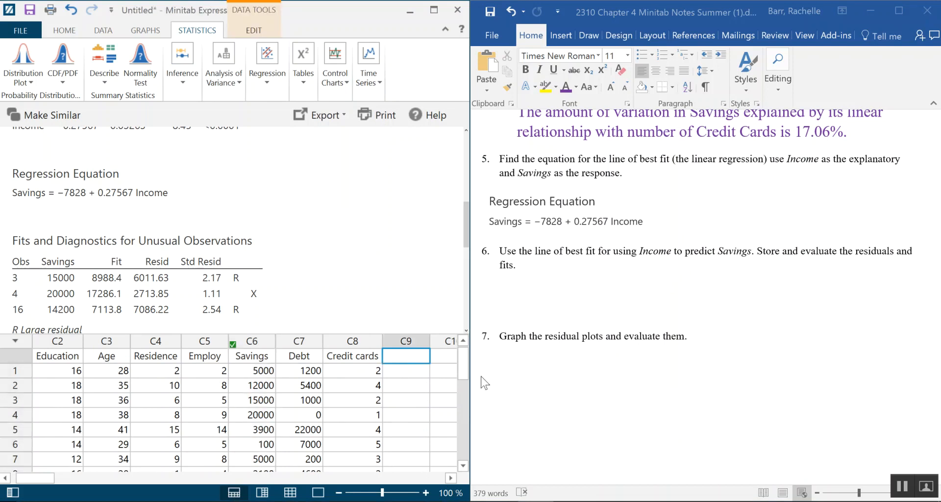
{"action": "type", "text": "Fits"}
{"action": "key", "text": "Tab"}
{"action": "type", "text": "Re"}
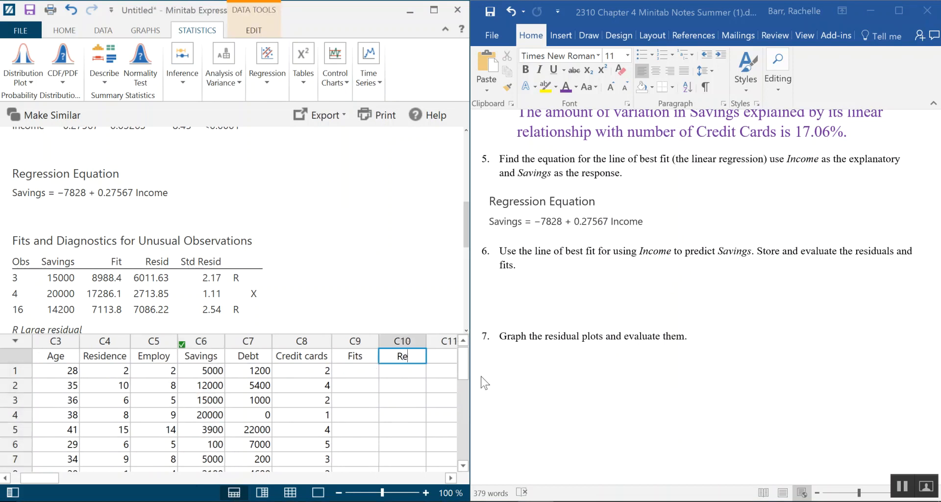
{"action": "type", "text": "siduals"}
{"action": "scroll", "coordinate": [485, 382], "scroll_direction": "up", "scroll_amount": 2}
{"action": "scroll", "coordinate": [564, 370], "scroll_direction": "down", "scroll_amount": 1}
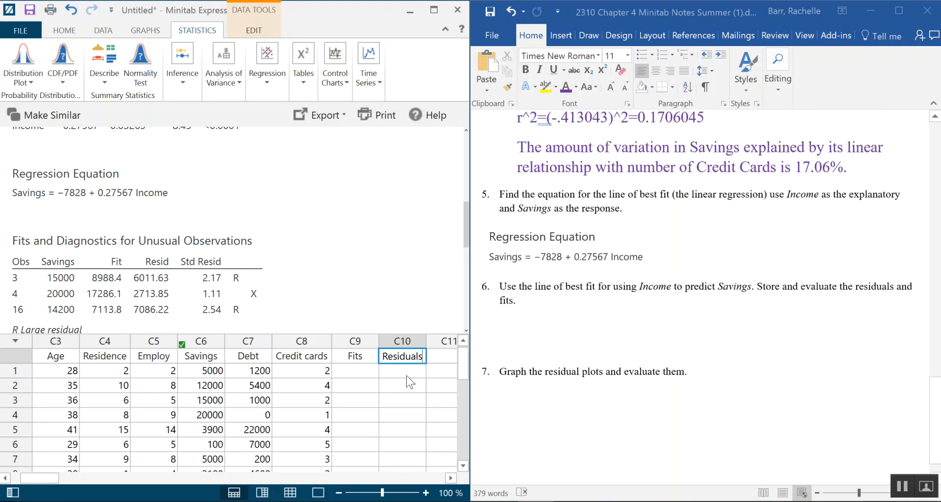
{"action": "left_click", "coordinate": [395, 373]}
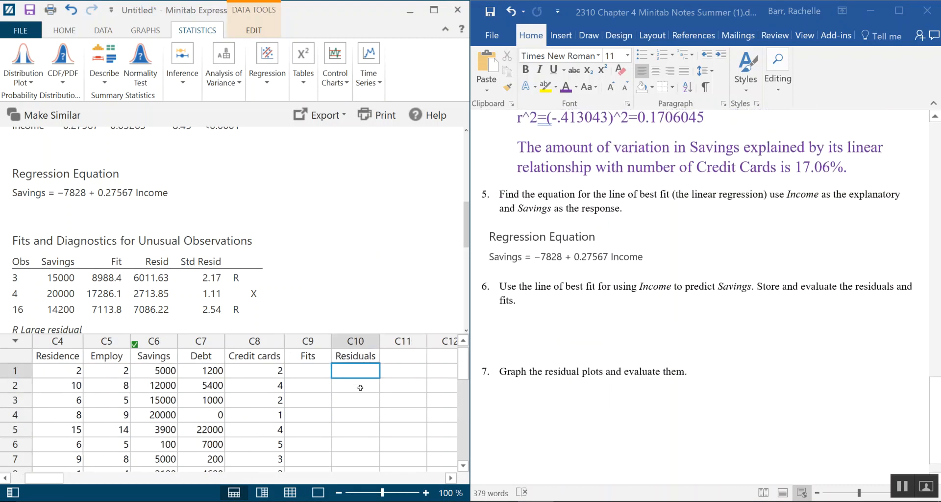
Start a new column formula in Minitab and enter the regression intercept, -7828 +, as the beginning of its expression
{"action": "left_click", "coordinate": [309, 374]}
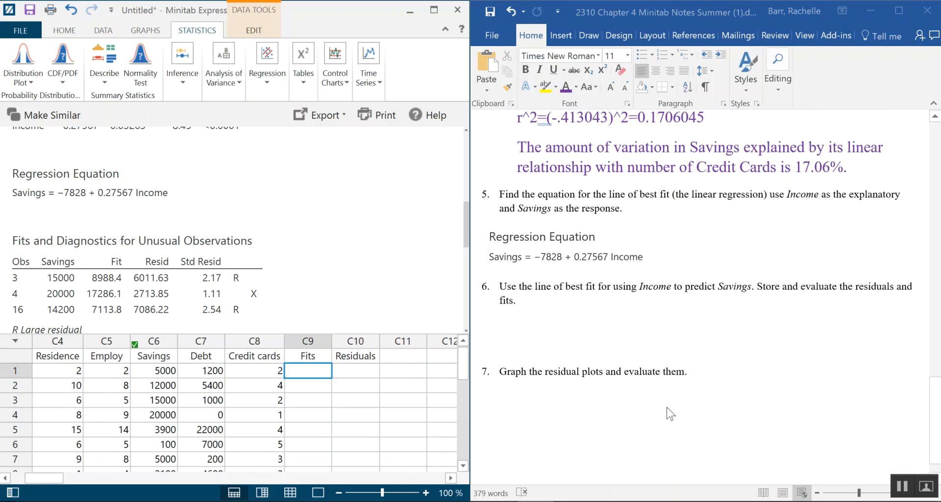
{"action": "left_click", "coordinate": [103, 31]}
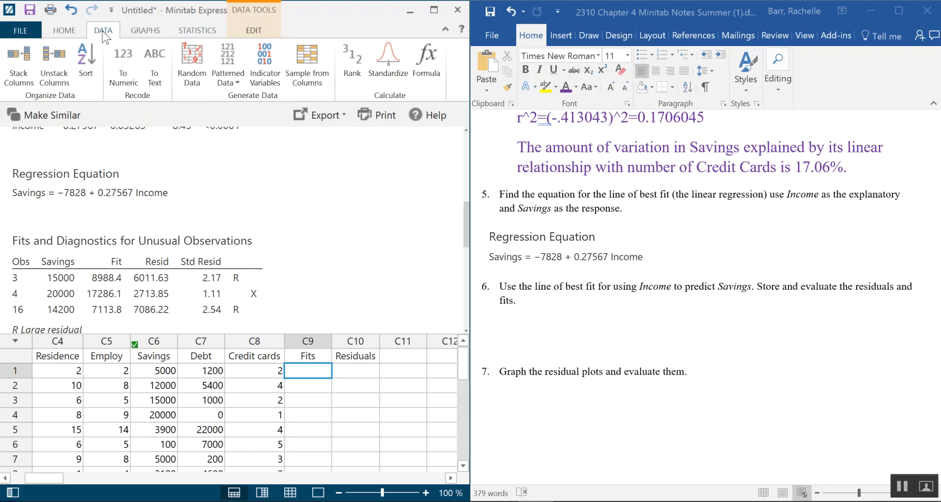
{"action": "left_click", "coordinate": [424, 68]}
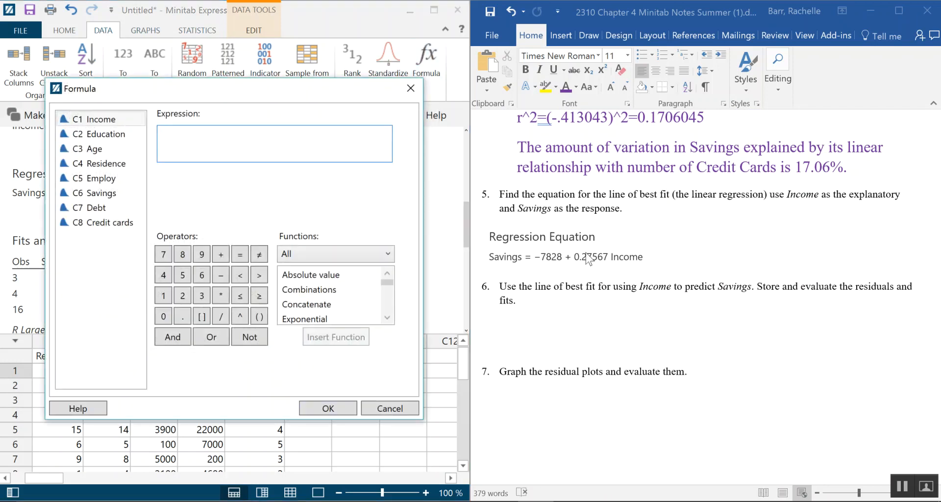
{"action": "left_click_drag", "start_coordinate": [223, 92], "coordinate": [203, 39]}
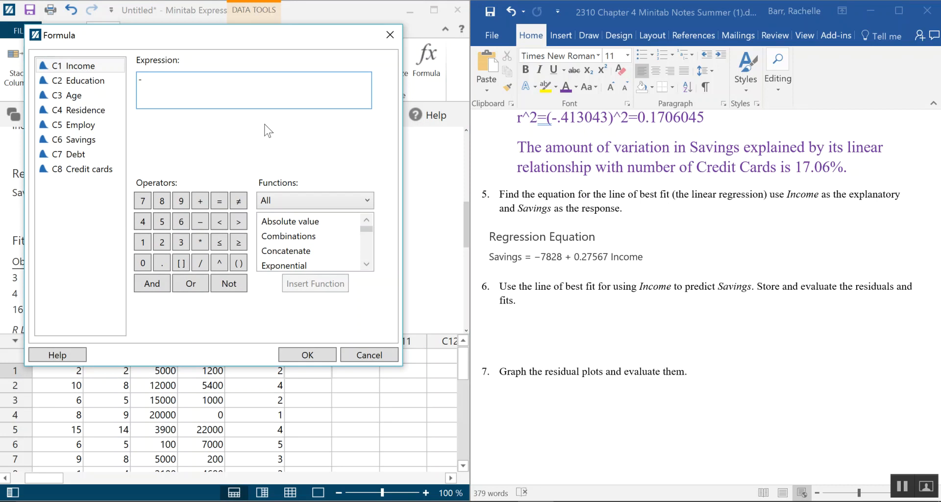
{"action": "left_click", "coordinate": [143, 200]}
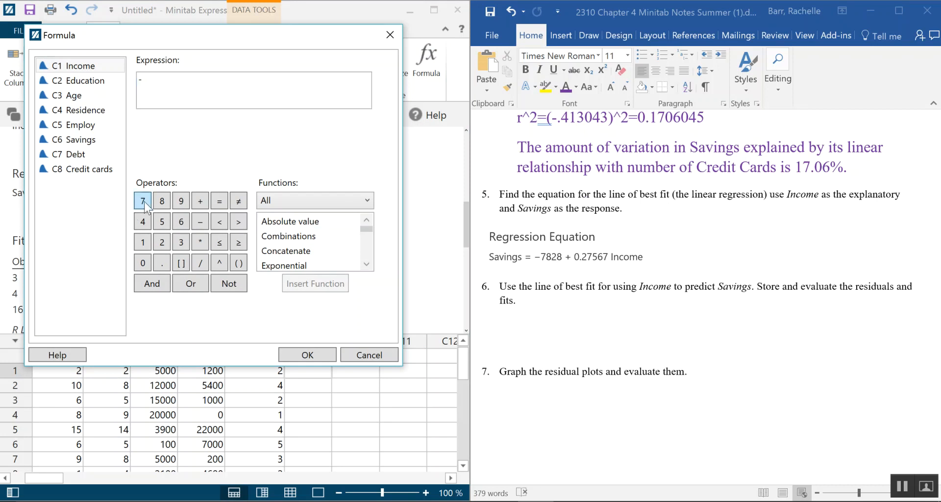
{"action": "left_click", "coordinate": [161, 201]}
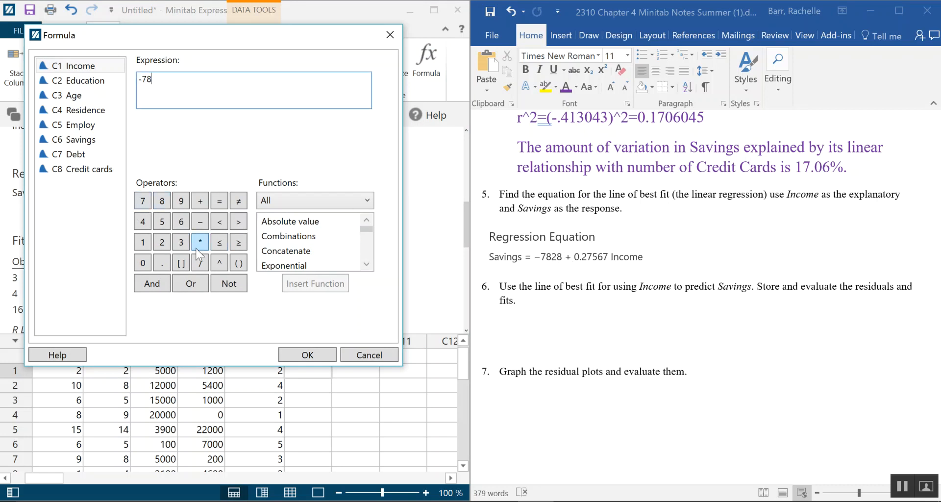
{"action": "left_click", "coordinate": [166, 242]}
{"action": "left_click", "coordinate": [165, 200]}
{"action": "left_click", "coordinate": [201, 201]}
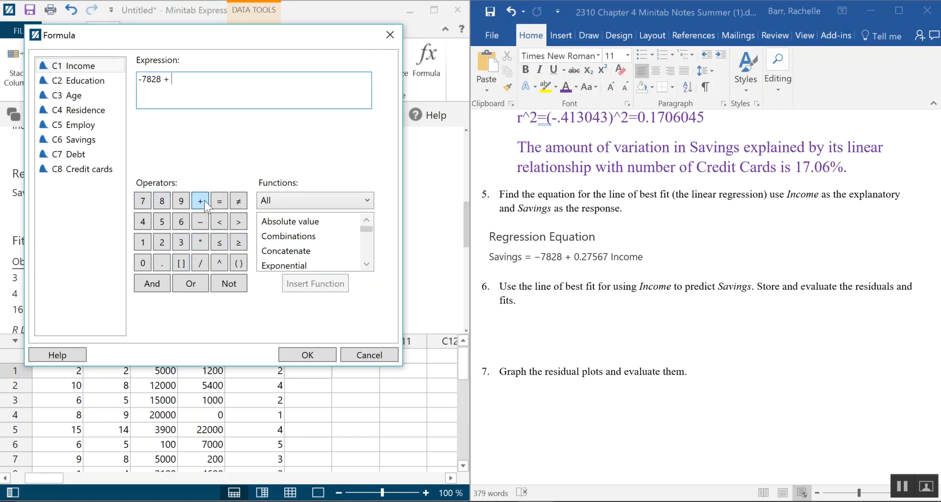
Complete the fits expression with the slope 0.27567 multiplied by the Income column
{"action": "left_click", "coordinate": [157, 261]}
{"action": "left_click", "coordinate": [162, 243]}
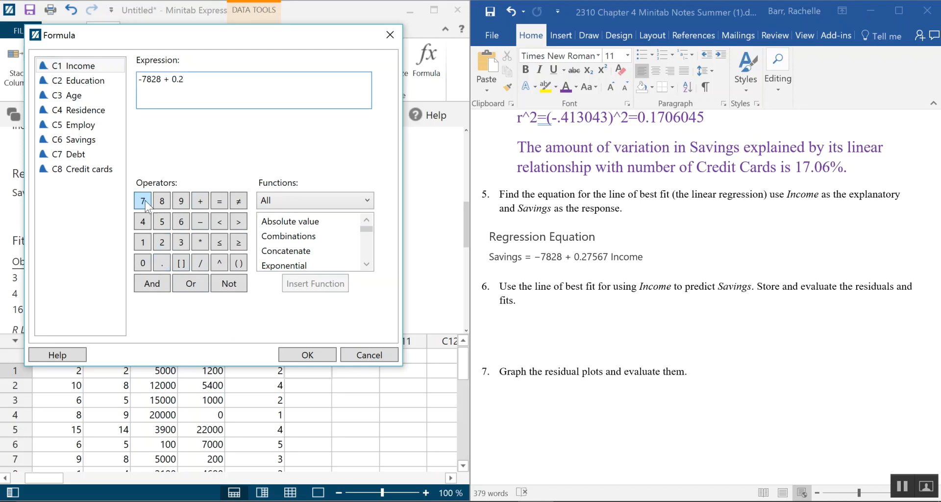
{"action": "left_click", "coordinate": [163, 223]}
{"action": "left_click", "coordinate": [180, 224]}
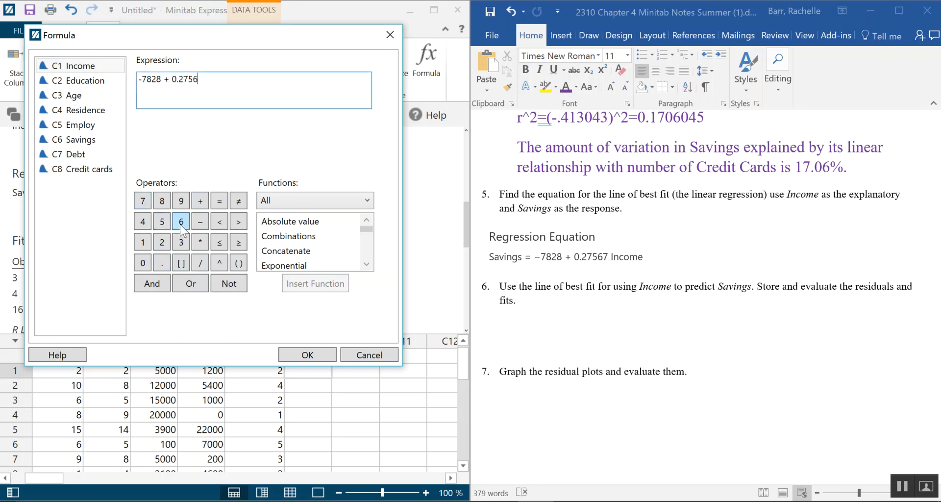
{"action": "left_click", "coordinate": [146, 201]}
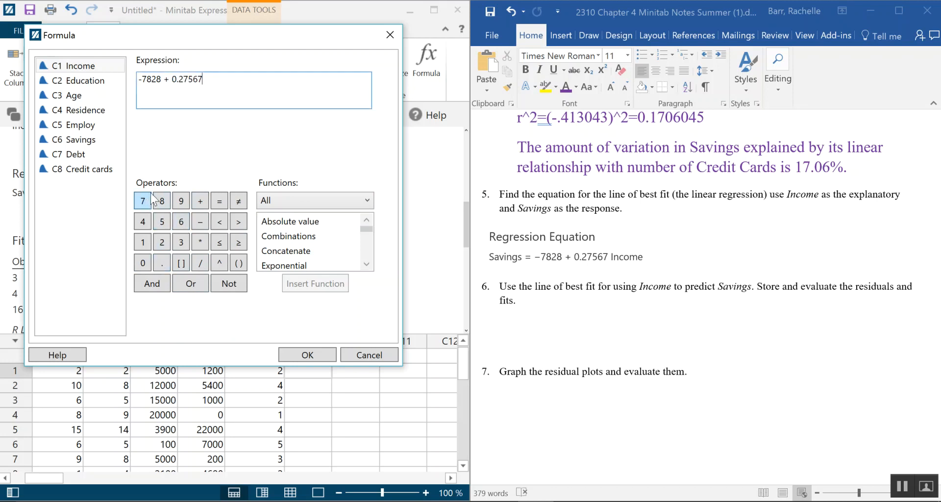
{"action": "double_click", "coordinate": [82, 69]}
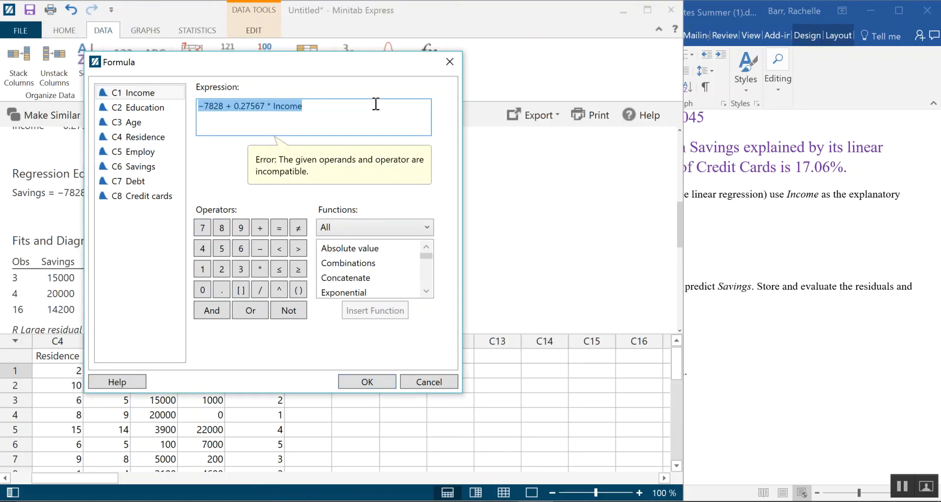
Correct the expression to - 7828+0.27567*Income by removing the spaces and re-entering the minus sign and Income, and calculate the column
{"action": "left_click", "coordinate": [321, 114]}
{"action": "key", "text": "BackSpace"}
{"action": "key", "text": "BackSpace"}
{"action": "key", "text": "BackSpace"}
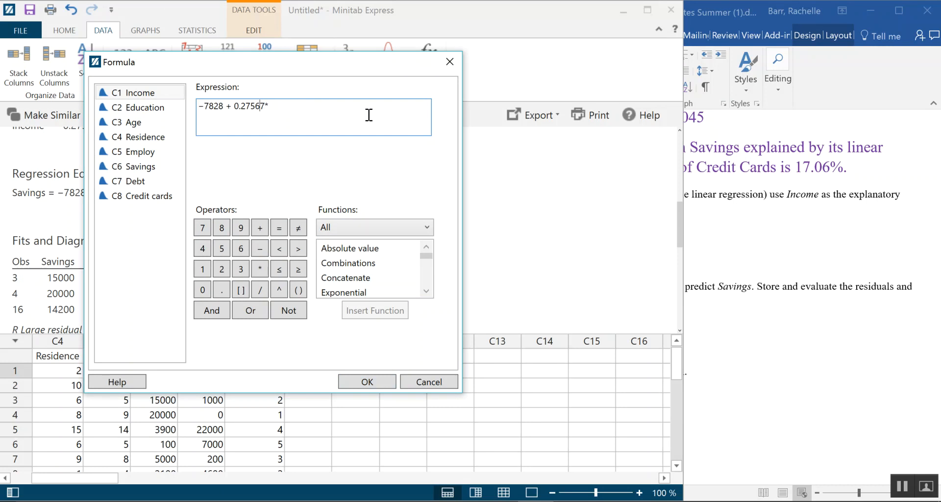
{"action": "key", "text": "BackSpace"}
{"action": "key", "text": "BackSpace"}
{"action": "left_click", "coordinate": [203, 106]}
{"action": "key", "text": "BackSpace"}
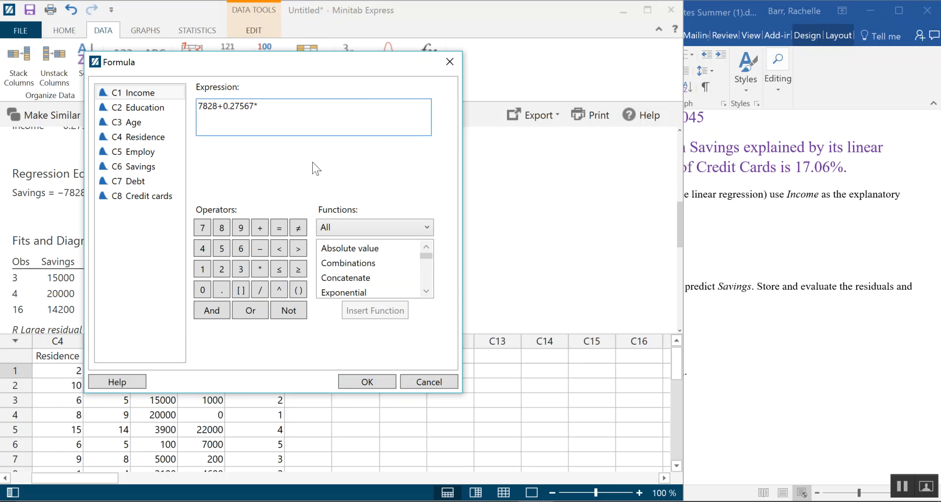
{"action": "left_click", "coordinate": [261, 249]}
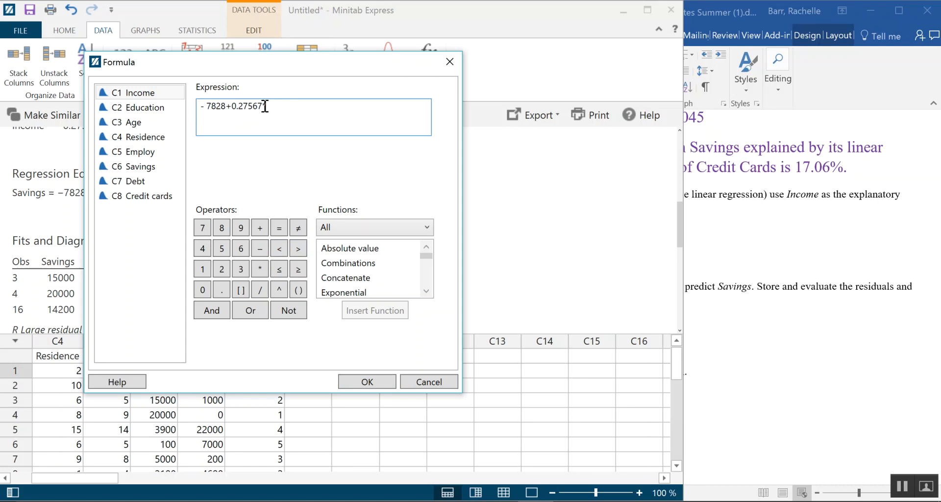
{"action": "double_click", "coordinate": [161, 93]}
{"action": "left_click", "coordinate": [375, 383]}
Look through the calculated values in column C11 and rename the column "Fits_1"
{"action": "scroll", "coordinate": [459, 388], "scroll_direction": "down", "scroll_amount": 5}
{"action": "scroll", "coordinate": [463, 391], "scroll_direction": "up", "scroll_amount": 4}
{"action": "scroll", "coordinate": [463, 387], "scroll_direction": "up", "scroll_amount": 1}
{"action": "scroll", "coordinate": [463, 387], "scroll_direction": "down", "scroll_amount": 4}
{"action": "scroll", "coordinate": [463, 387], "scroll_direction": "up", "scroll_amount": 3}
{"action": "left_click", "coordinate": [318, 356]}
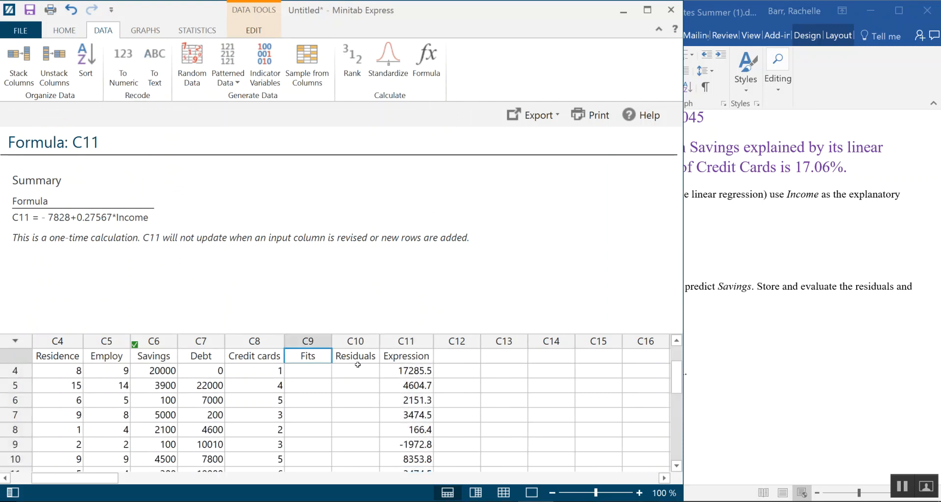
{"action": "left_click", "coordinate": [413, 356]}
{"action": "type", "text": "Fits_1"}
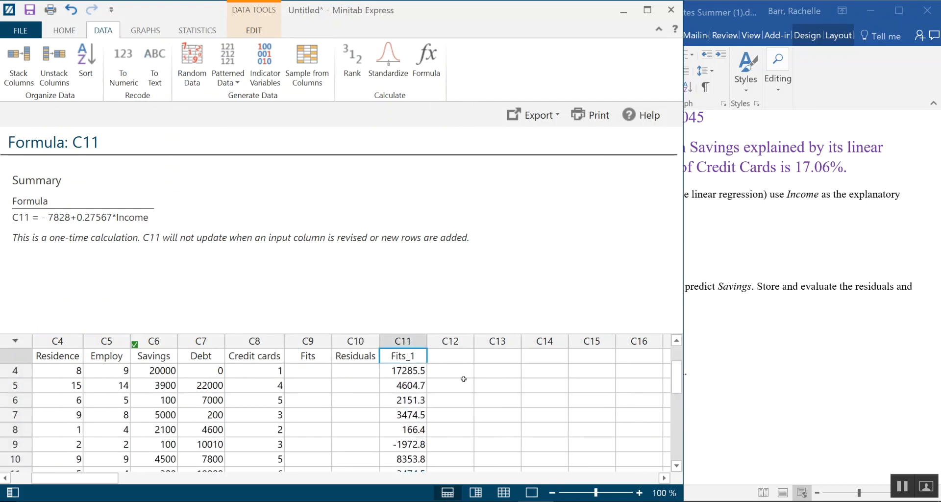
Calculate a new column with the formula Savings - 'Fits_1' to obtain the residuals
{"action": "left_click", "coordinate": [355, 357]}
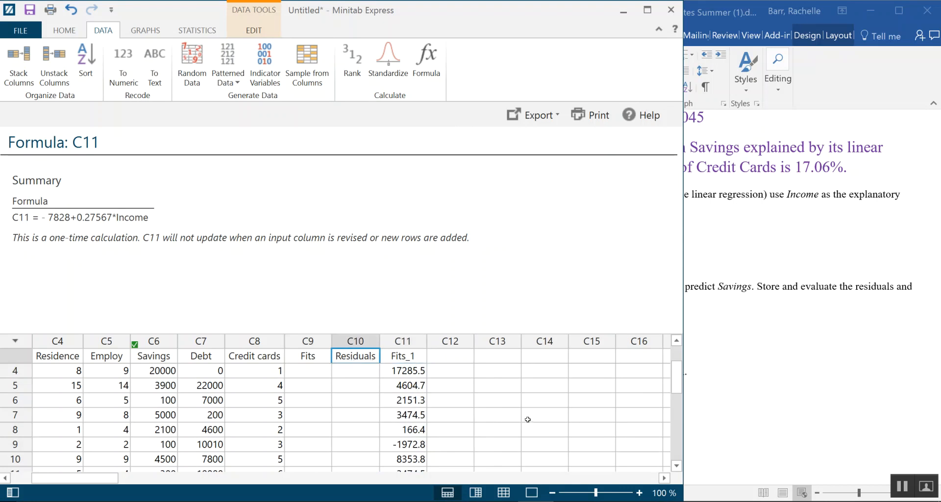
{"action": "left_click", "coordinate": [450, 355]}
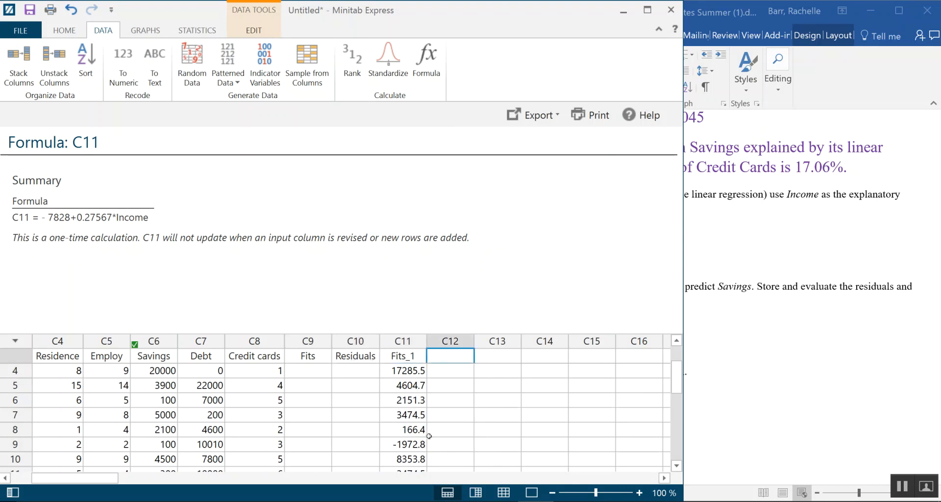
{"action": "scroll", "coordinate": [471, 436], "scroll_direction": "down", "scroll_amount": 1}
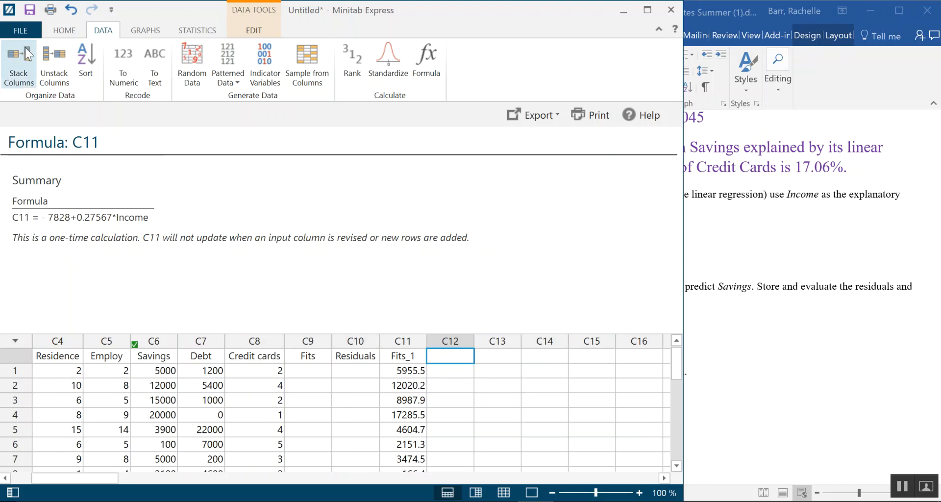
{"action": "left_click", "coordinate": [431, 74]}
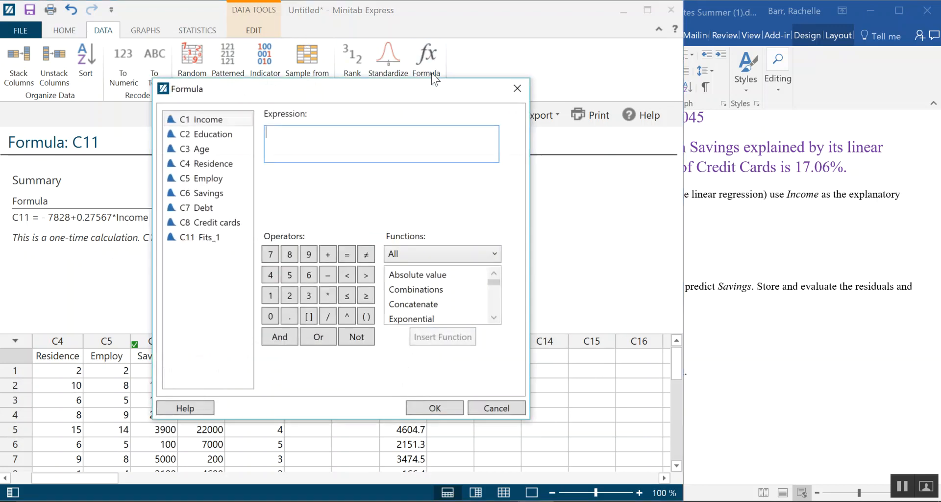
{"action": "left_click_drag", "start_coordinate": [371, 89], "coordinate": [357, 12]}
{"action": "left_click_drag", "start_coordinate": [723, 242], "coordinate": [504, 265]}
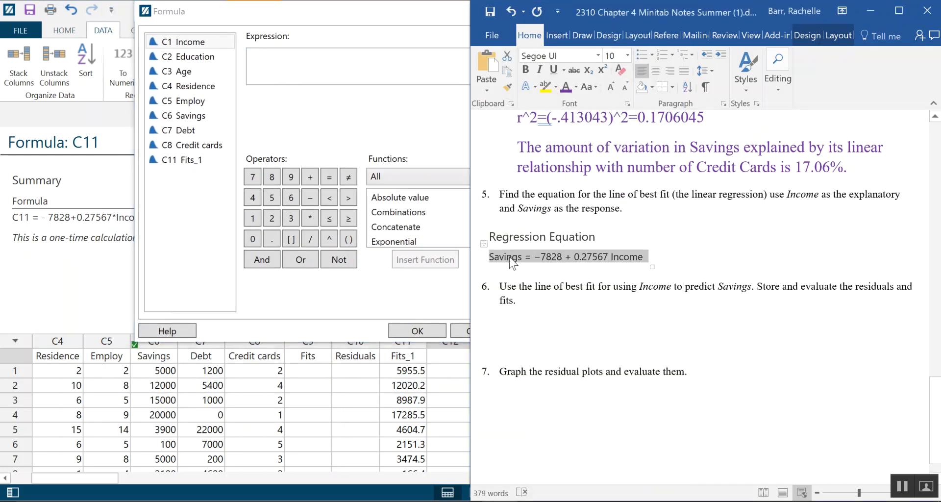
{"action": "left_click", "coordinate": [326, 73]}
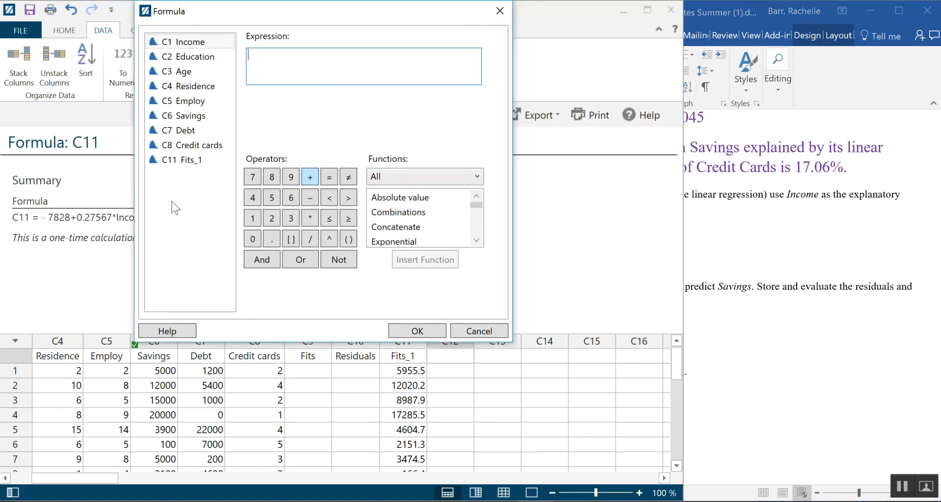
{"action": "double_click", "coordinate": [198, 120]}
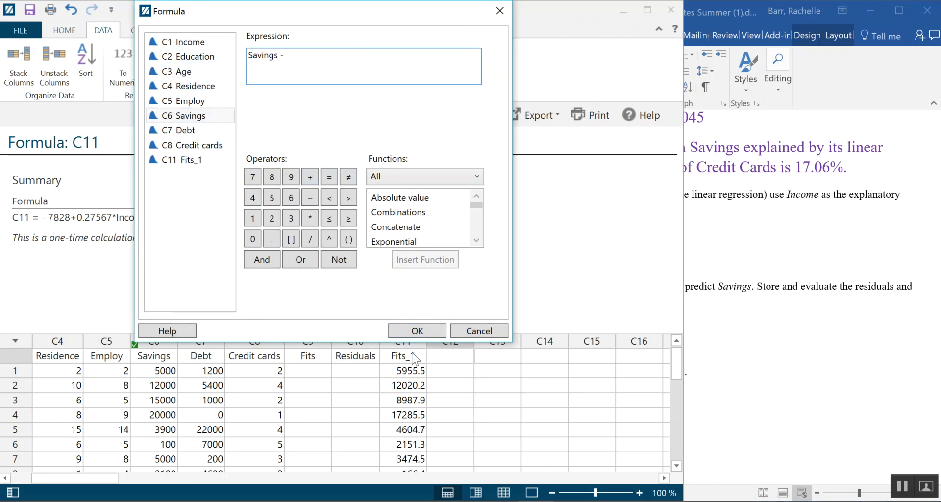
{"action": "double_click", "coordinate": [183, 160]}
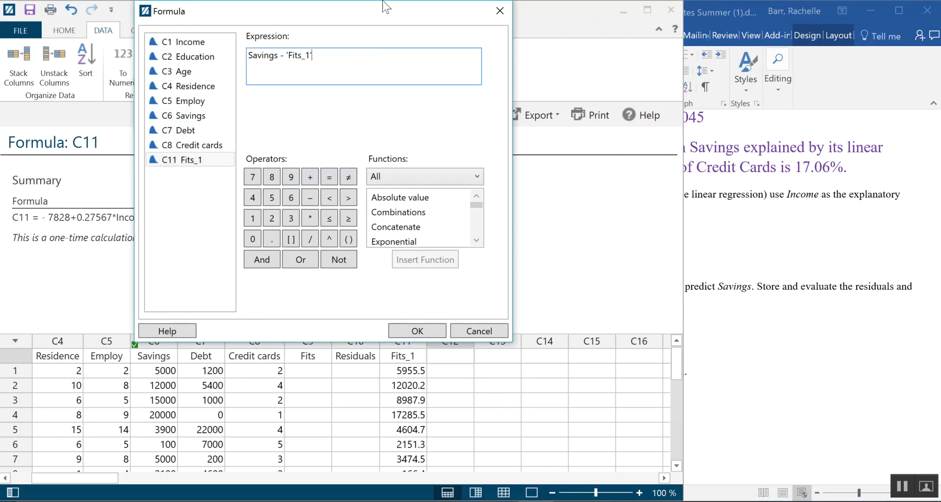
{"action": "left_click", "coordinate": [426, 332]}
Replace the heading of the newly calculated column C12 with "Residuals"
{"action": "left_click", "coordinate": [423, 362]}
{"action": "left_click", "coordinate": [404, 354]}
{"action": "key", "text": "BackSpace"}
{"action": "key", "text": "BackSpace"}
{"action": "key", "text": "BackSpace"}
{"action": "key", "text": "BackSpace"}
{"action": "key", "text": "BackSpace"}
{"action": "key", "text": "BackSpace"}
{"action": "key", "text": "BackSpace"}
{"action": "key", "text": "BackSpace"}
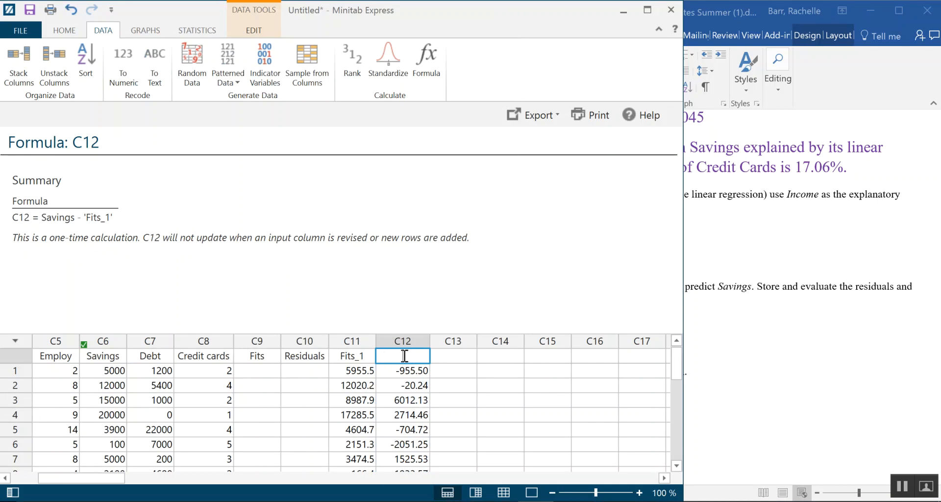
{"action": "type", "text": "Residuals"}
{"action": "key", "text": "Return"}
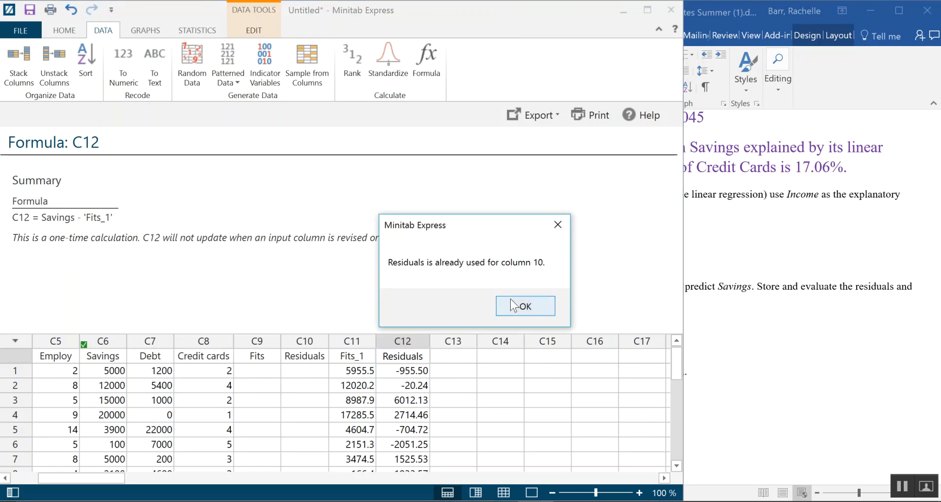
{"action": "left_click", "coordinate": [520, 304]}
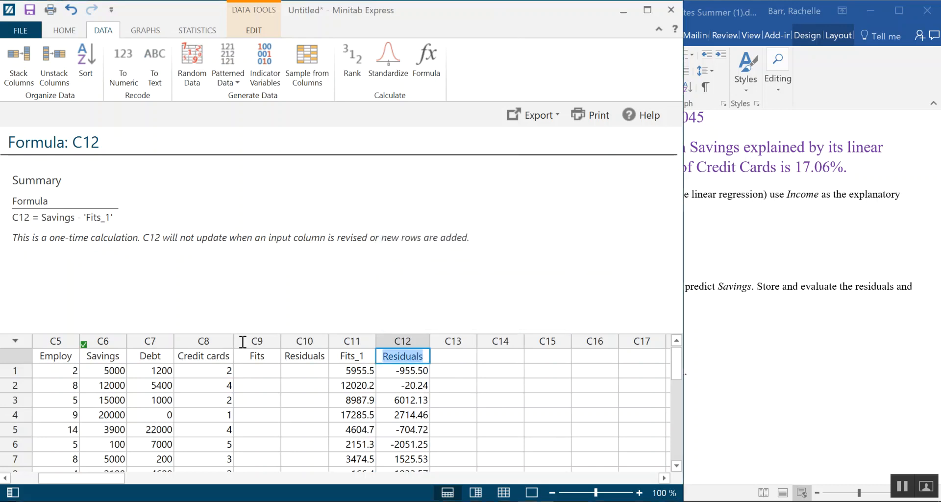
Append "_1" to the C12 heading so the column is named "Residuals_1"
{"action": "left_click", "coordinate": [424, 356]}
{"action": "type", "text": "_1"}
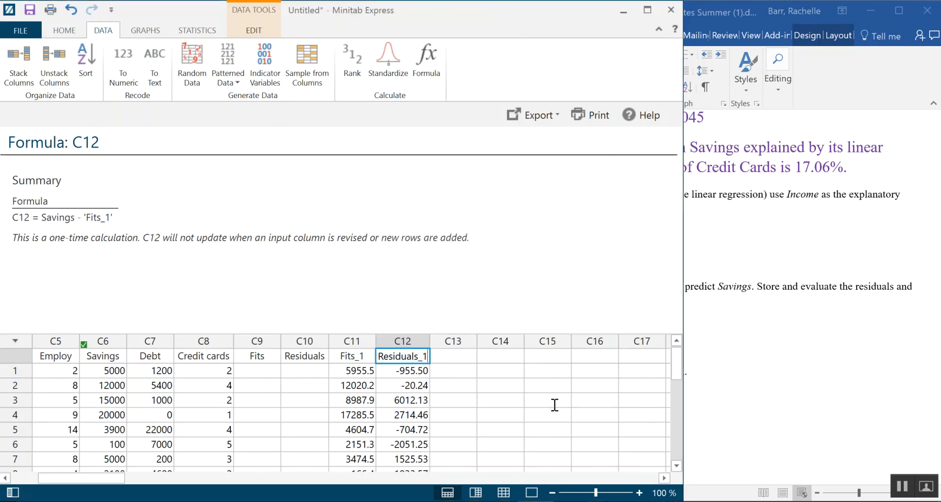
{"action": "key", "text": "Return"}
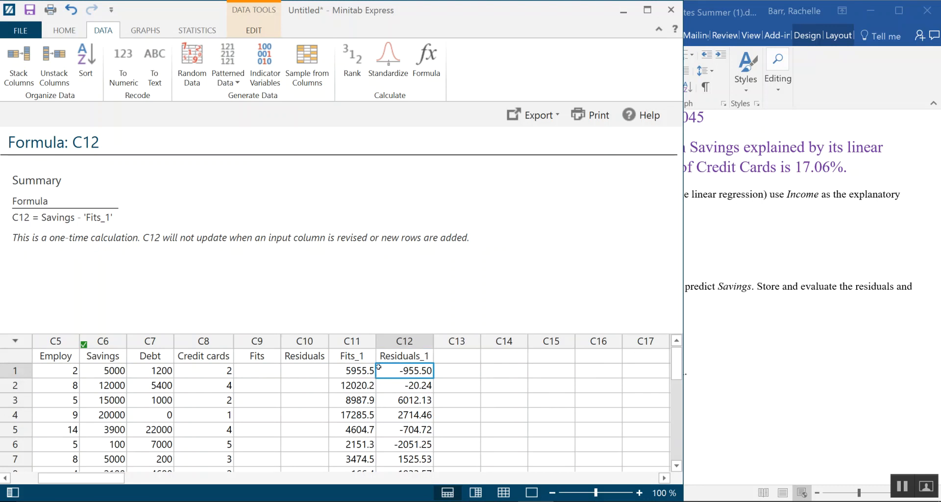
Examine the Income and Savings data alongside the Fits_1 and Residuals_1 columns, narrowing the Minitab window to uncover the Word notes
{"action": "left_click", "coordinate": [118, 373]}
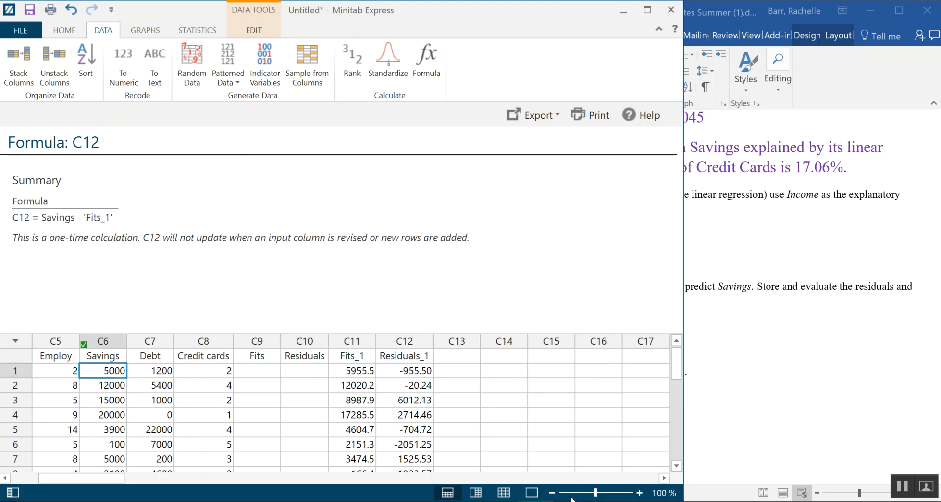
{"action": "left_click_drag", "start_coordinate": [104, 478], "coordinate": [57, 488]}
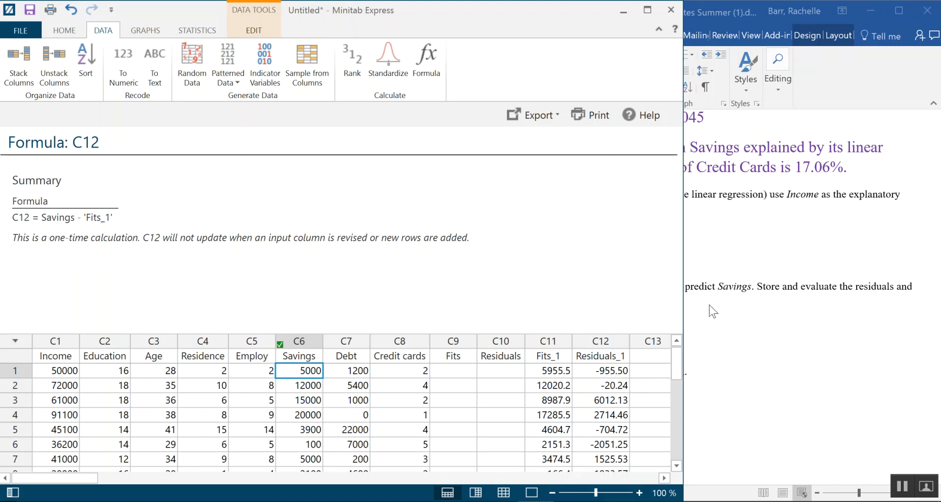
{"action": "left_click_drag", "start_coordinate": [683, 262], "coordinate": [479, 296]}
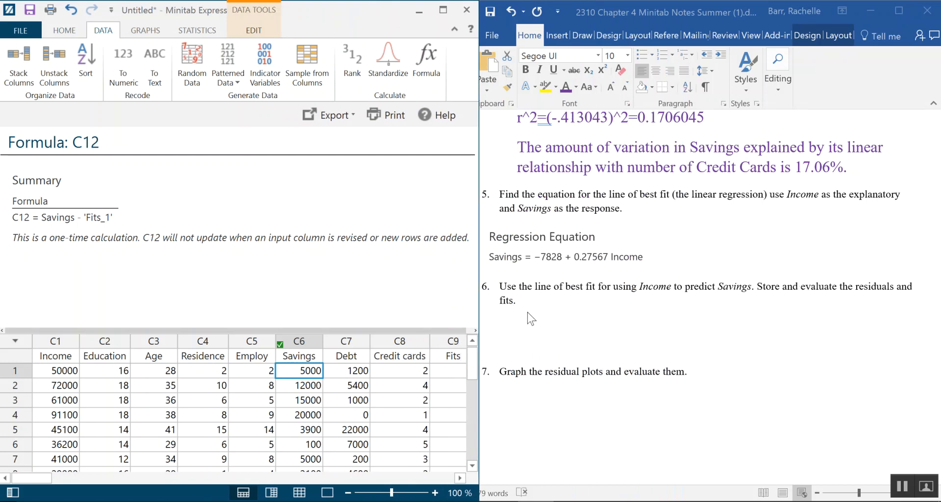
{"action": "left_click", "coordinate": [460, 478]}
{"action": "left_click", "coordinate": [460, 478]}
{"action": "left_click", "coordinate": [459, 477]}
{"action": "left_click", "coordinate": [460, 478]}
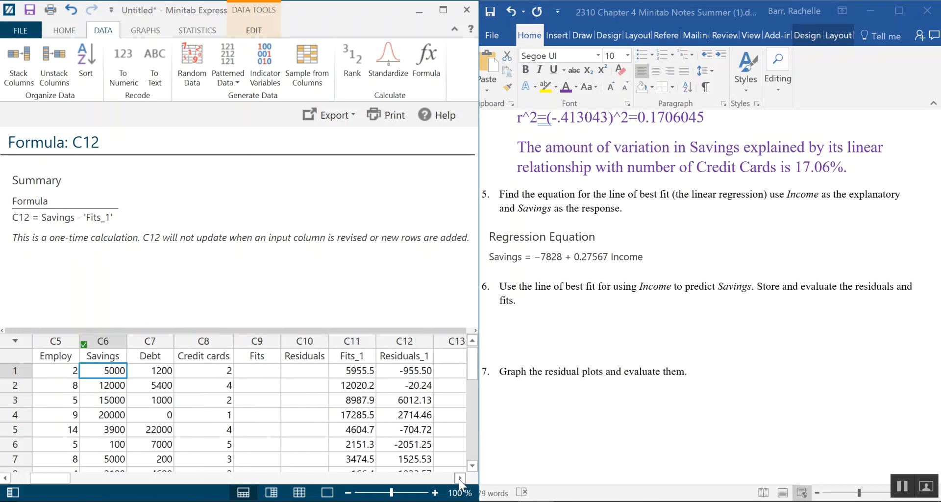
Switch to the Word notes and place the cursor on the blank line beneath question 7
{"action": "left_click", "coordinate": [542, 407]}
{"action": "left_click", "coordinate": [542, 393]}
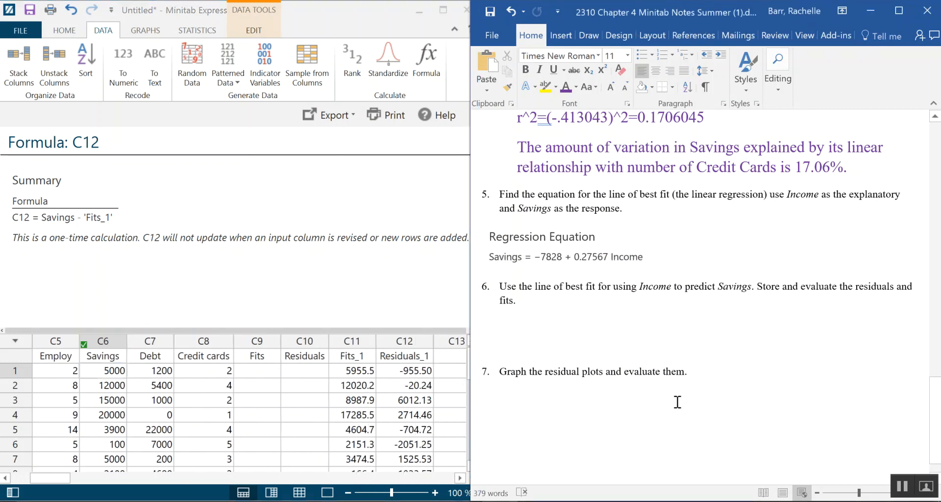
{"action": "scroll", "coordinate": [676, 400], "scroll_direction": "down", "scroll_amount": 1}
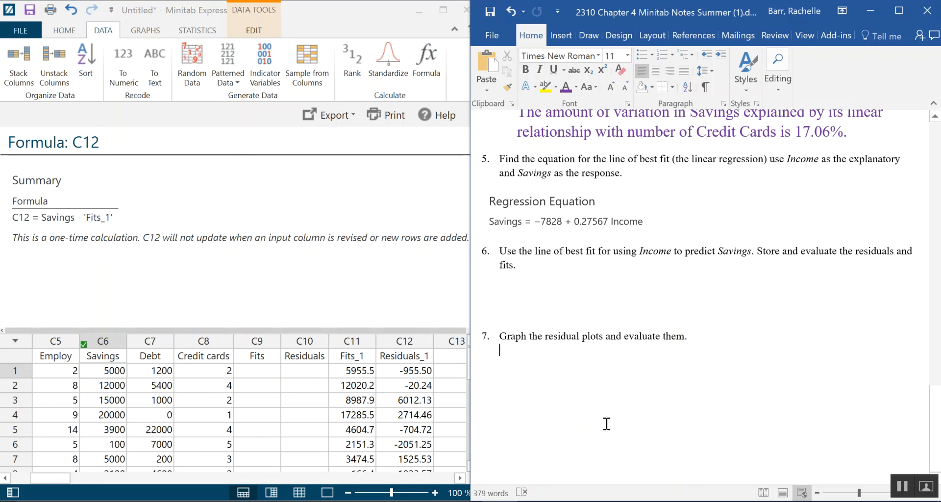
Set up a simple linear regression in Minitab Express with Savings as the response and Income as the predictor
{"action": "scroll", "coordinate": [891, 300], "scroll_direction": "up", "scroll_amount": 3}
{"action": "scroll", "coordinate": [639, 325], "scroll_direction": "down", "scroll_amount": 3}
{"action": "left_click", "coordinate": [207, 29]}
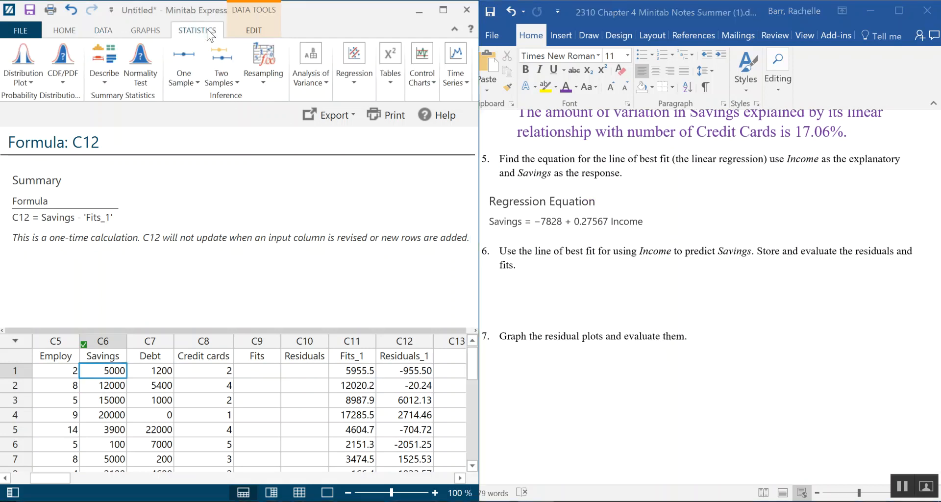
{"action": "left_click", "coordinate": [361, 83]}
{"action": "left_click", "coordinate": [317, 137]}
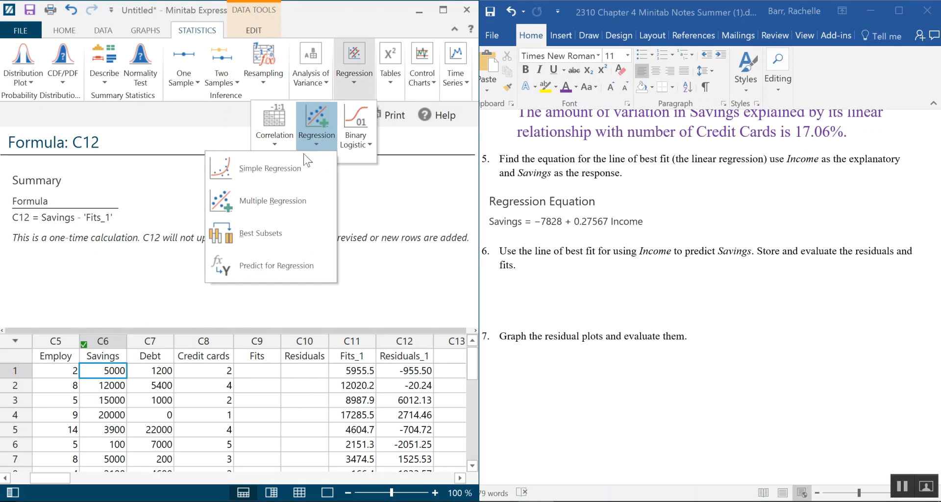
{"action": "left_click", "coordinate": [303, 166]}
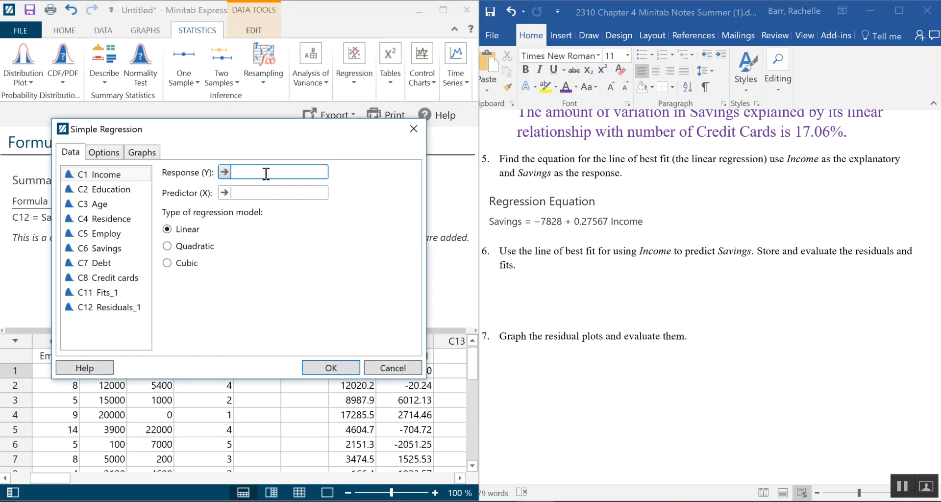
{"action": "double_click", "coordinate": [110, 249]}
{"action": "double_click", "coordinate": [100, 175]}
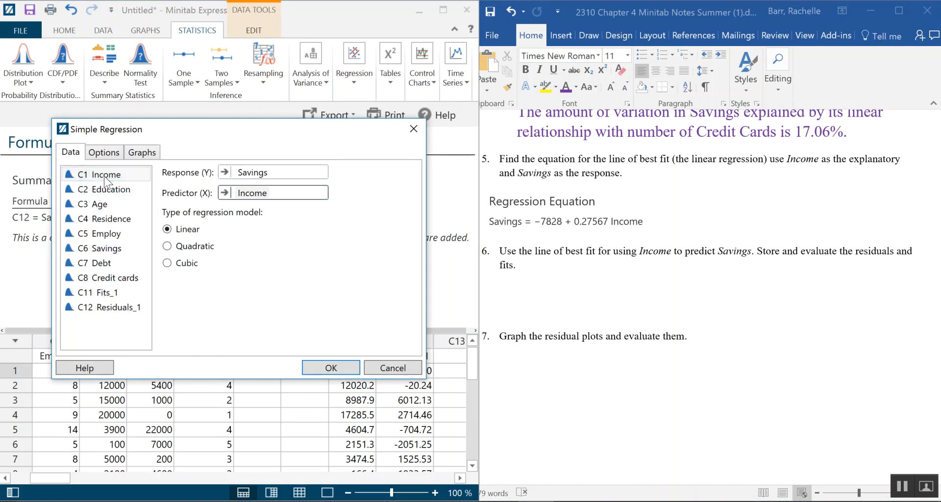
Include the residual plots among the regression's graphs and run the analysis
{"action": "left_click", "coordinate": [142, 152]}
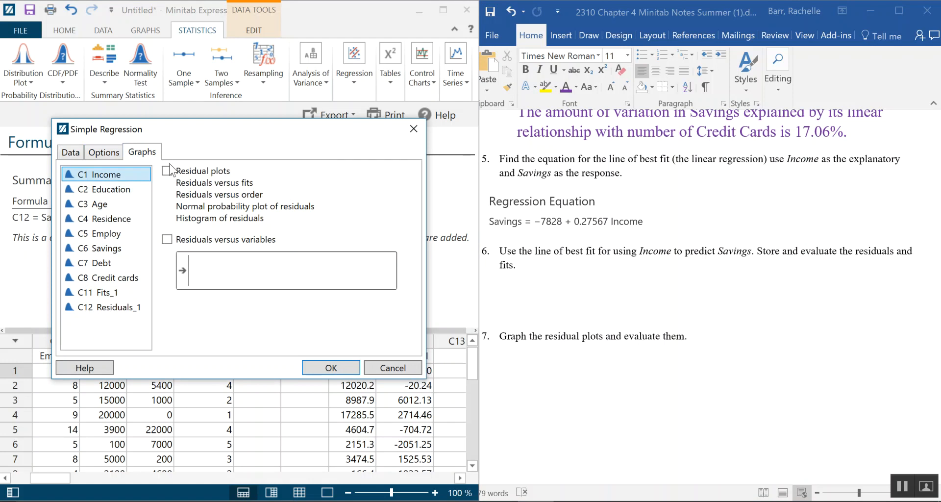
{"action": "left_click", "coordinate": [168, 171]}
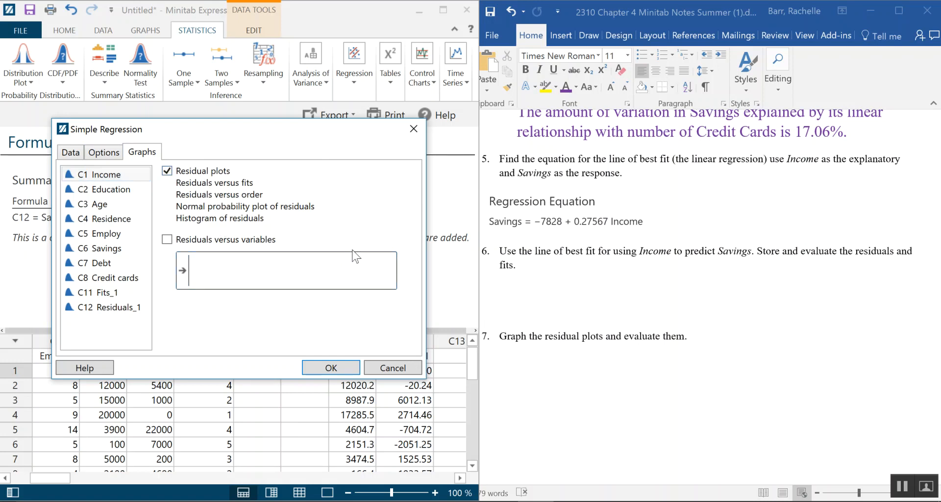
{"action": "left_click", "coordinate": [337, 368]}
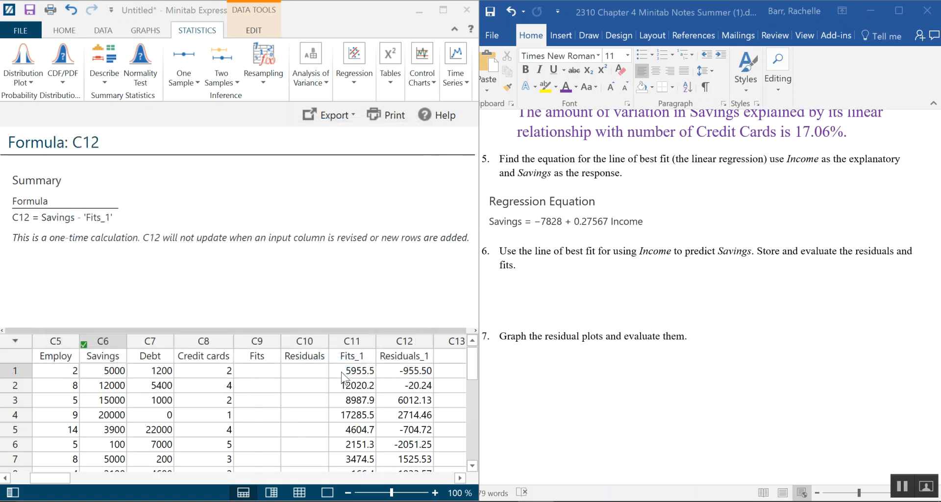
Examine the regression output, from the unusual observations and fitted line plot to the Versus Fits residual plot
{"action": "scroll", "coordinate": [346, 274], "scroll_direction": "down", "scroll_amount": 7}
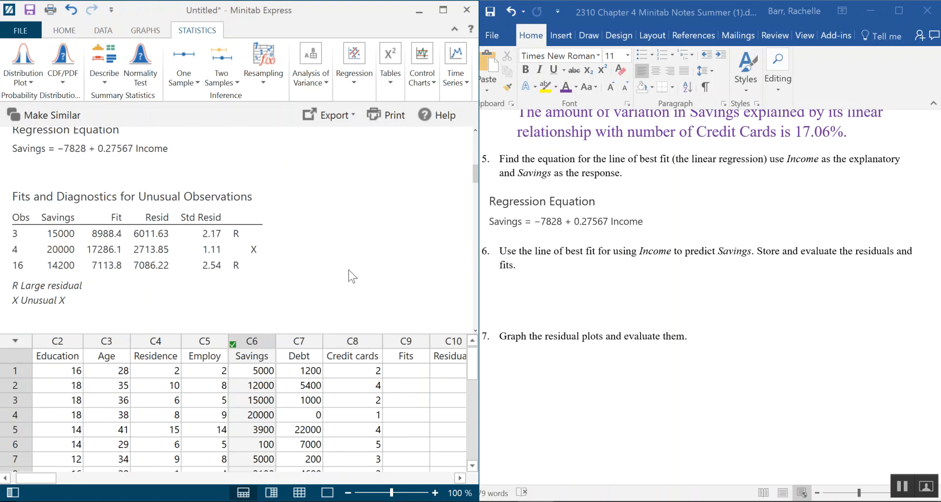
{"action": "scroll", "coordinate": [355, 263], "scroll_direction": "down", "scroll_amount": 6}
{"action": "scroll", "coordinate": [368, 247], "scroll_direction": "up", "scroll_amount": 3}
{"action": "scroll", "coordinate": [365, 245], "scroll_direction": "down", "scroll_amount": 3}
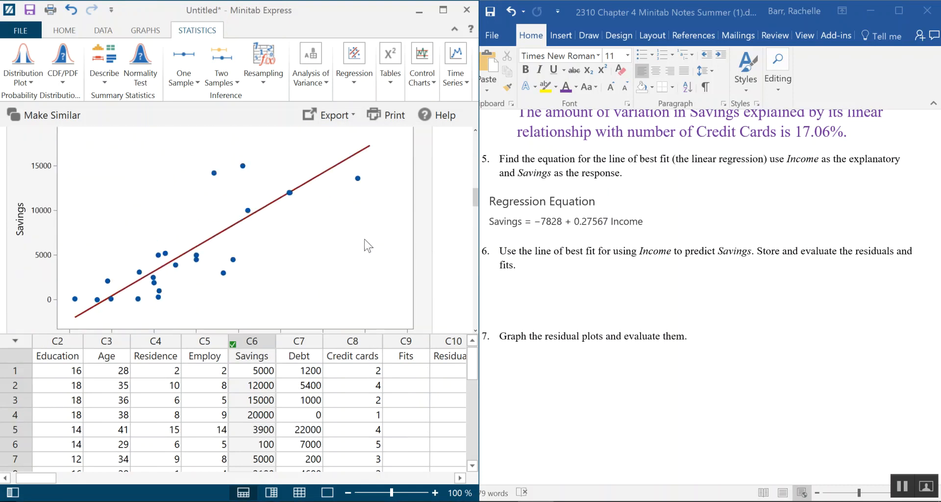
{"action": "scroll", "coordinate": [369, 240], "scroll_direction": "down", "scroll_amount": 5}
{"action": "scroll", "coordinate": [368, 240], "scroll_direction": "up", "scroll_amount": 7}
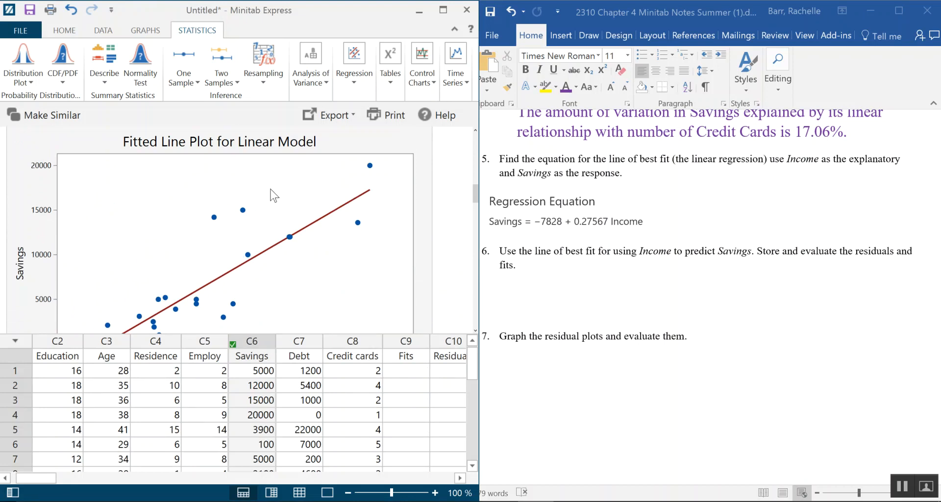
{"action": "scroll", "coordinate": [321, 181], "scroll_direction": "down", "scroll_amount": 5}
{"action": "scroll", "coordinate": [318, 184], "scroll_direction": "down", "scroll_amount": 7}
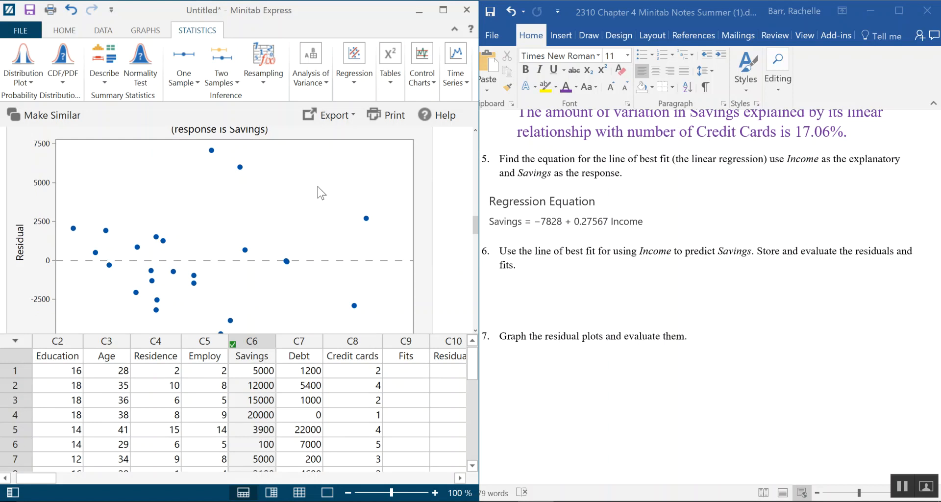
Copy the Versus Fits residual plot and paste it beneath question 7 in the Word notes
{"action": "scroll", "coordinate": [316, 192], "scroll_direction": "up", "scroll_amount": 4}
{"action": "scroll", "coordinate": [319, 197], "scroll_direction": "up", "scroll_amount": 4}
{"action": "scroll", "coordinate": [320, 201], "scroll_direction": "down", "scroll_amount": 1}
{"action": "scroll", "coordinate": [72, 198], "scroll_direction": "up", "scroll_amount": 1}
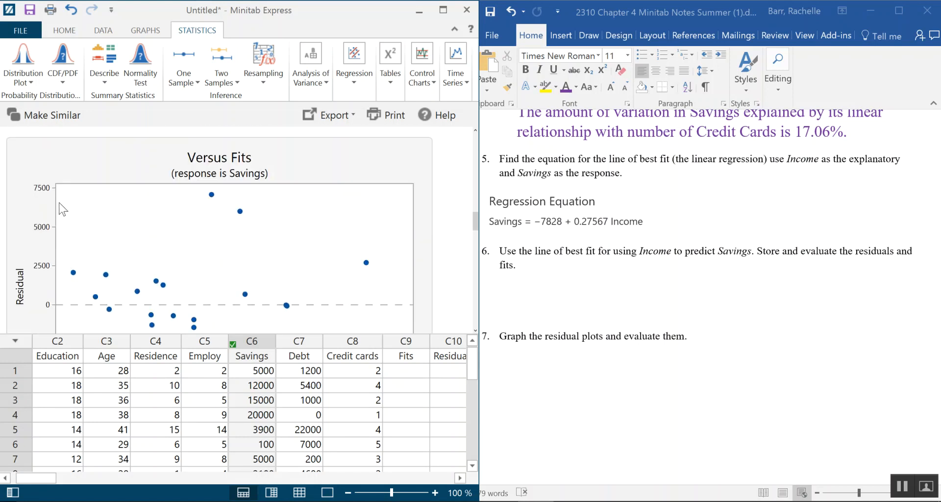
{"action": "right_click", "coordinate": [45, 153]}
{"action": "left_click", "coordinate": [67, 164]}
{"action": "left_click", "coordinate": [564, 280]}
{"action": "left_click", "coordinate": [530, 370]}
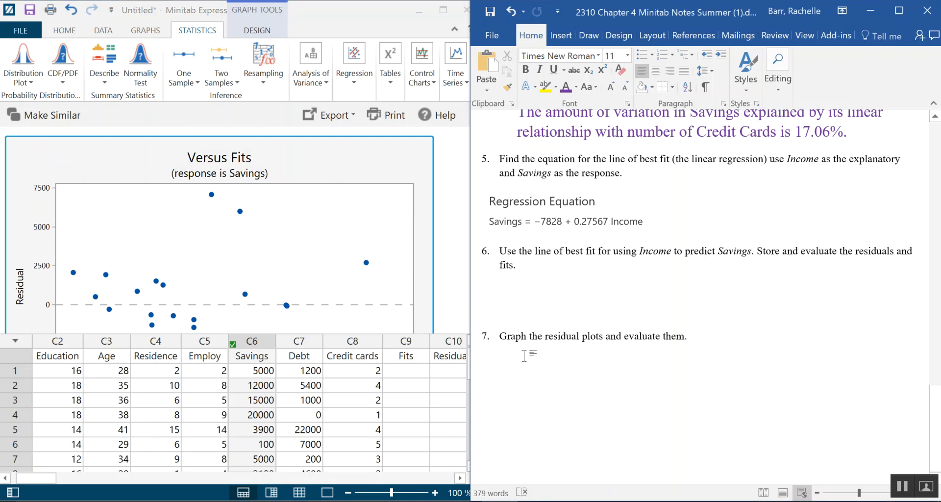
{"action": "right_click", "coordinate": [504, 352]}
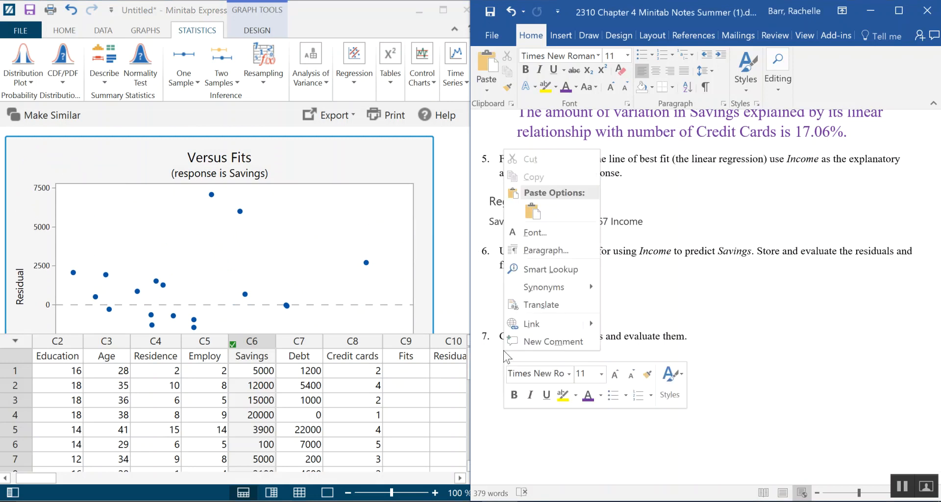
{"action": "left_click", "coordinate": [526, 212]}
{"action": "scroll", "coordinate": [763, 289], "scroll_direction": "down", "scroll_amount": 4}
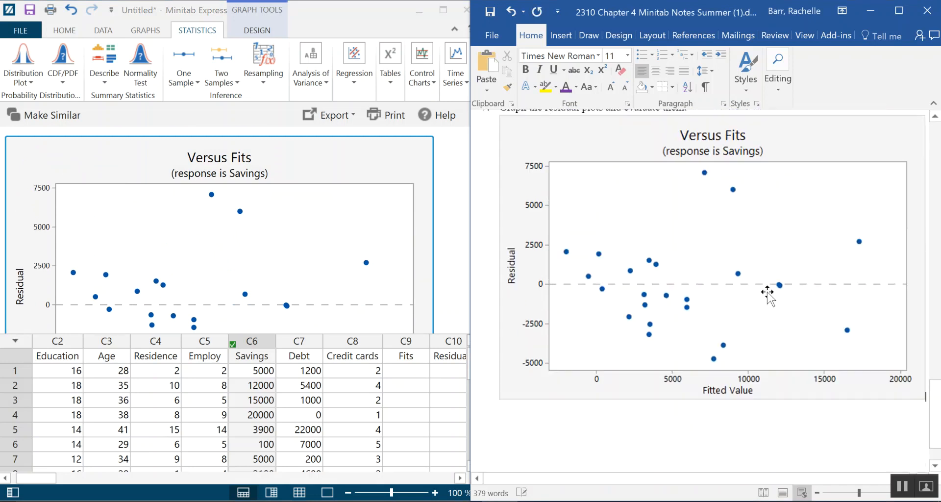
Widen the Word window and write "Fan shape which indicates a bad model." on a new line beneath the Versus Fits plot
{"action": "key", "text": "Return"}
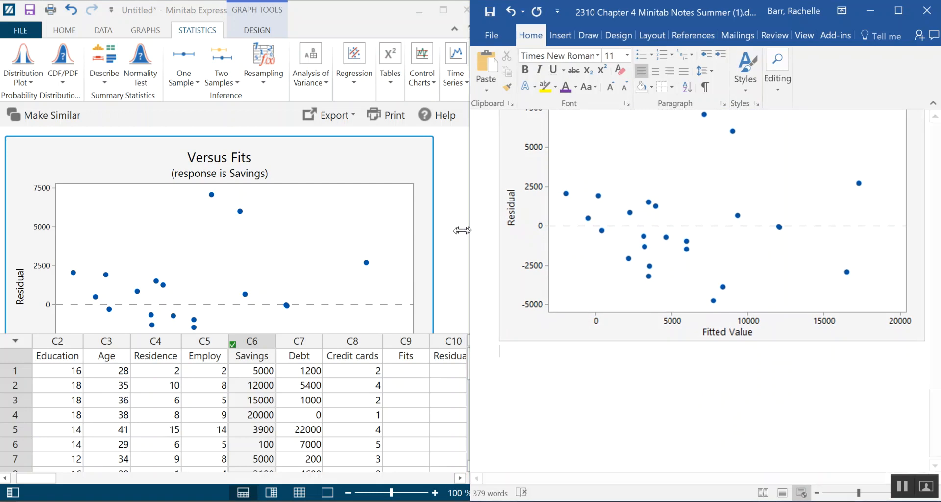
{"action": "left_click_drag", "start_coordinate": [466, 230], "coordinate": [416, 235]}
{"action": "scroll", "coordinate": [732, 264], "scroll_direction": "up", "scroll_amount": 3}
{"action": "scroll", "coordinate": [735, 267], "scroll_direction": "down", "scroll_amount": 1}
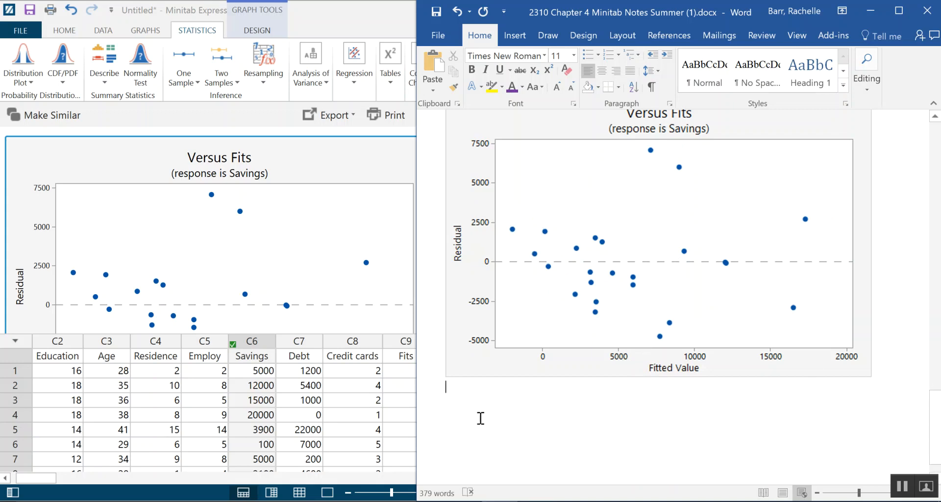
{"action": "key", "text": "Return"}
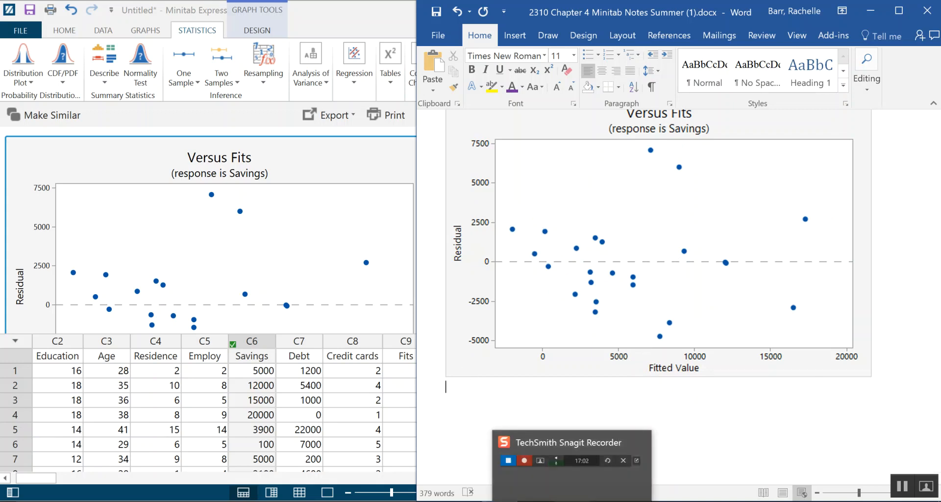
{"action": "type", "text": "Fan sha"}
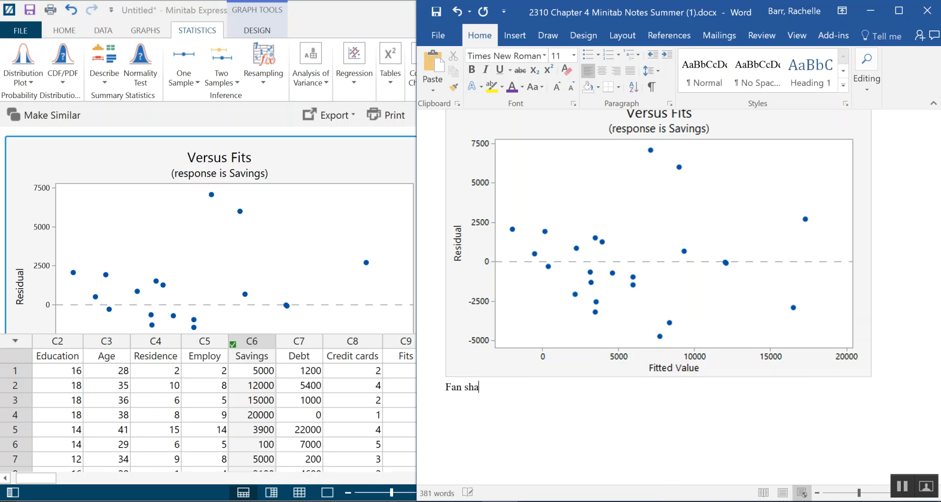
{"action": "type", "text": "pe which indicates a bad model."}
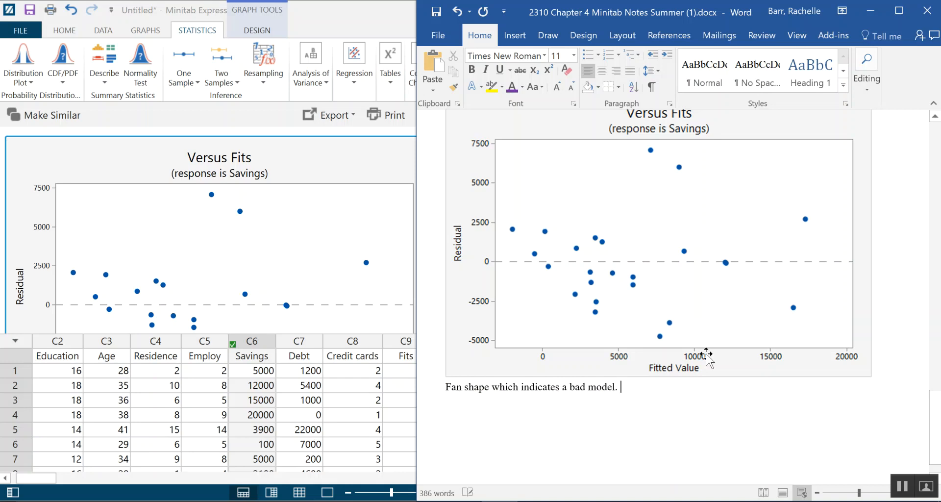
Format the fan shape comment as larger purple text and place the cursor on the line below it
{"action": "left_click_drag", "start_coordinate": [621, 387], "coordinate": [445, 389]}
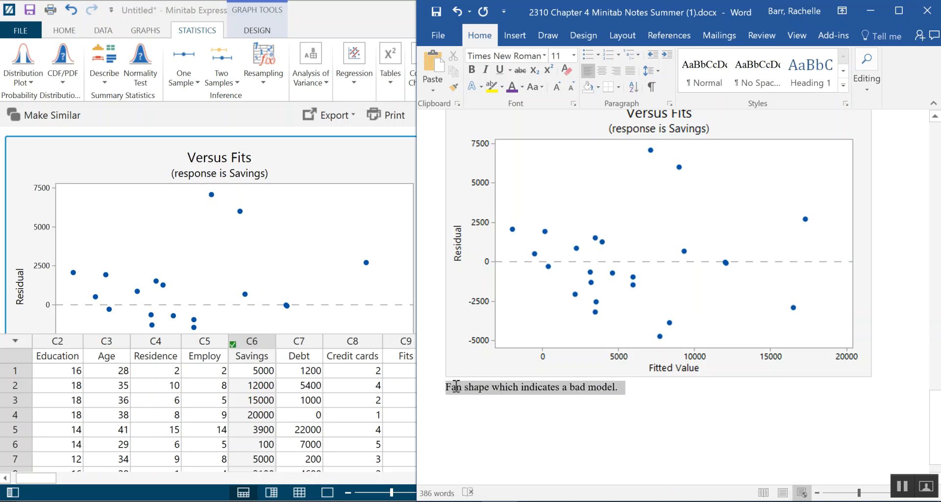
{"action": "left_click", "coordinate": [557, 87]}
{"action": "left_click", "coordinate": [469, 410]}
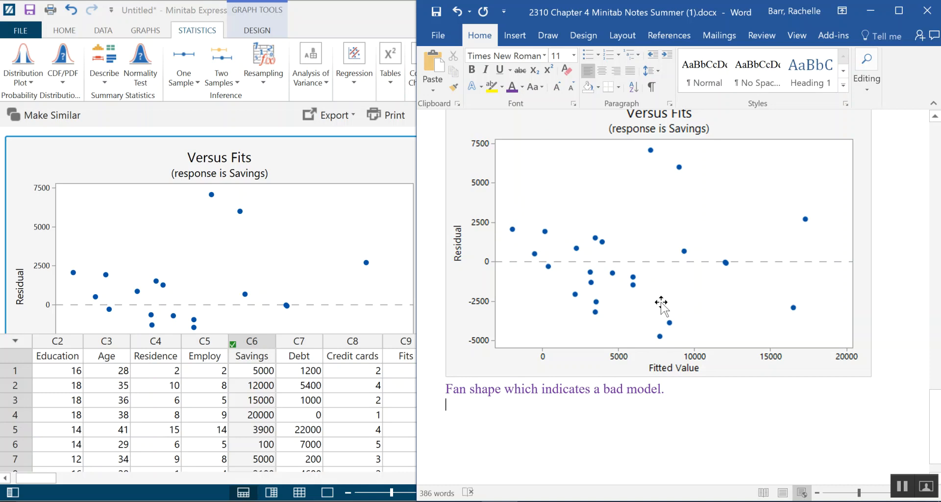
Copy the normal probability plot of residuals from Minitab Express and paste it beneath the fan shape comment in Word
{"action": "left_click", "coordinate": [346, 153]}
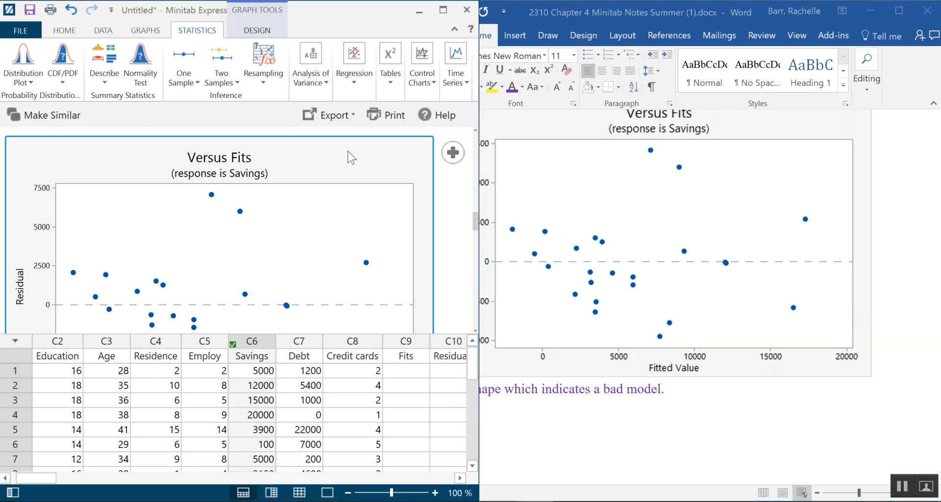
{"action": "scroll", "coordinate": [414, 154], "scroll_direction": "down", "scroll_amount": 1}
{"action": "scroll", "coordinate": [417, 155], "scroll_direction": "down", "scroll_amount": 5}
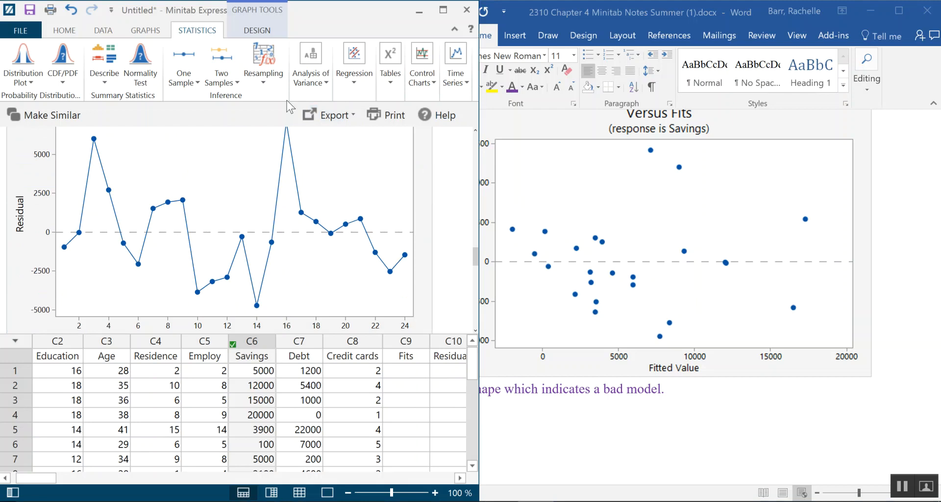
{"action": "scroll", "coordinate": [370, 219], "scroll_direction": "down", "scroll_amount": 5}
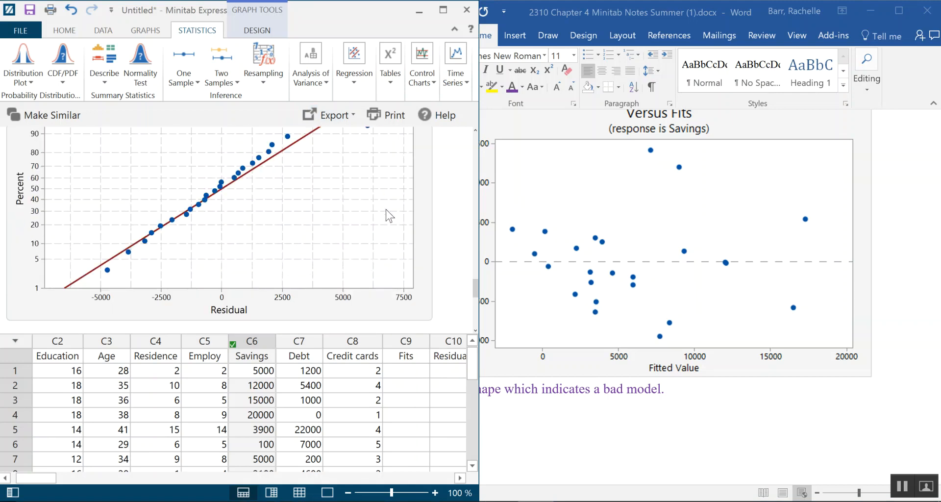
{"action": "scroll", "coordinate": [389, 216], "scroll_direction": "up", "scroll_amount": 1}
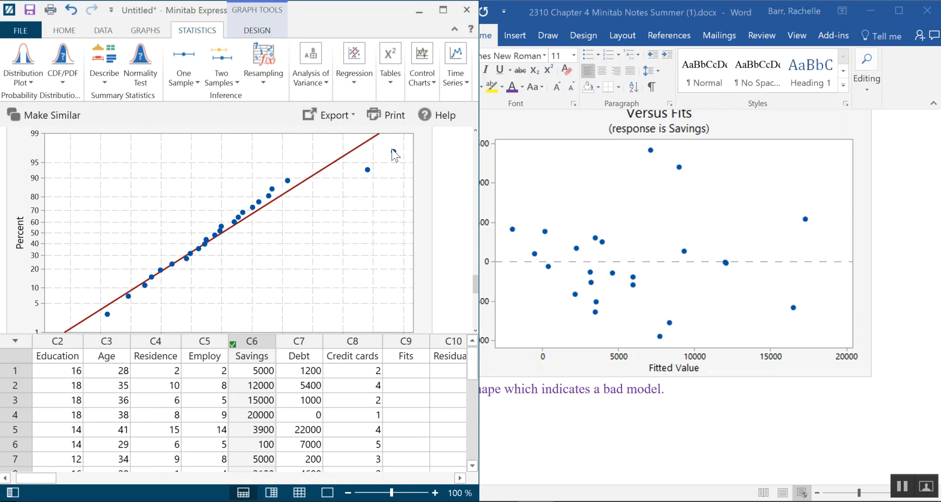
{"action": "right_click", "coordinate": [422, 180]}
{"action": "left_click", "coordinate": [364, 189]}
{"action": "left_click", "coordinate": [565, 425]}
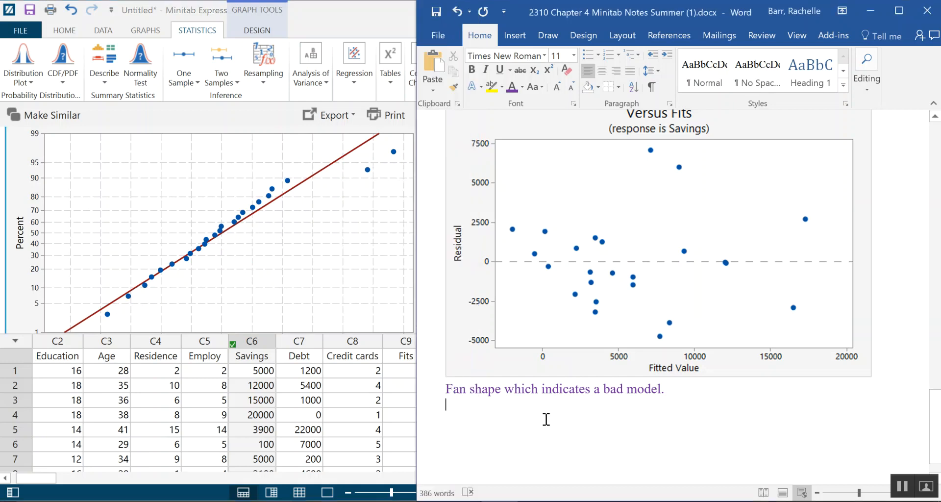
{"action": "key", "text": "ctrl+v"}
{"action": "scroll", "coordinate": [819, 395], "scroll_direction": "down", "scroll_amount": 2}
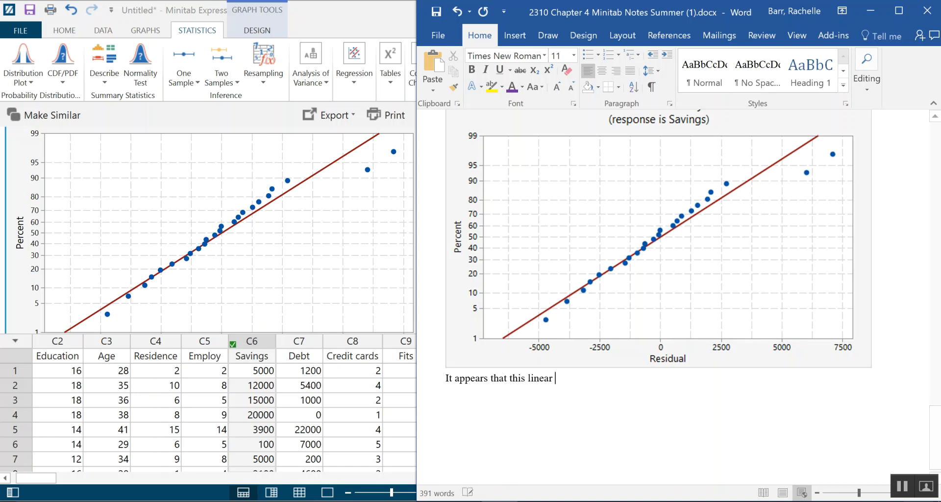
Begin the comment beneath the normal probability plot with "It appears that this linear", formatted in purple at size 16
{"action": "left_click_drag", "start_coordinate": [579, 385], "coordinate": [443, 378]}
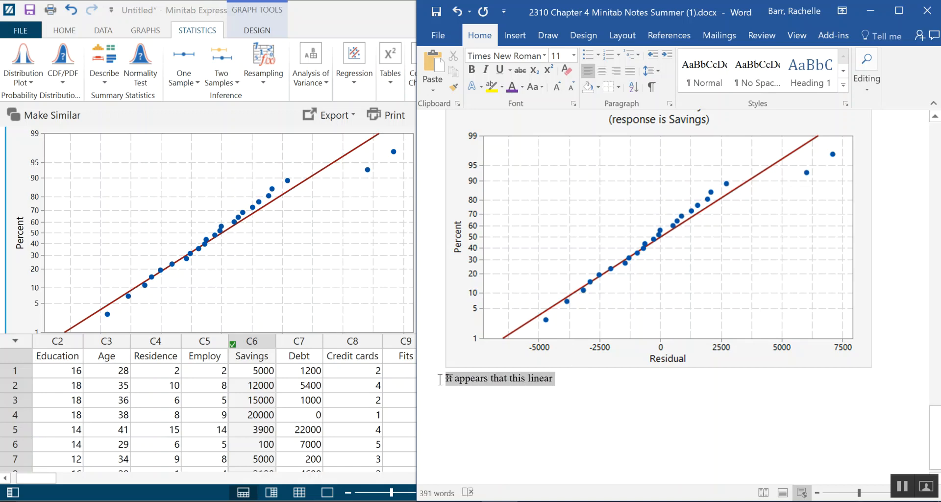
{"action": "left_click", "coordinate": [556, 87]}
{"action": "left_click", "coordinate": [556, 87]}
{"action": "left_click", "coordinate": [556, 87]}
{"action": "left_click", "coordinate": [660, 392]}
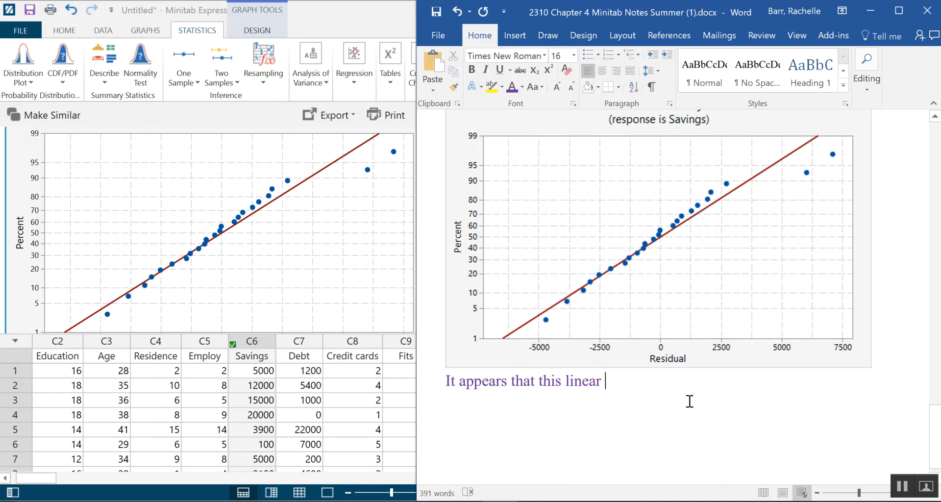
Continue the comment with "regression meets the nearly normal requirement and"
{"action": "type", "text": "regression "}
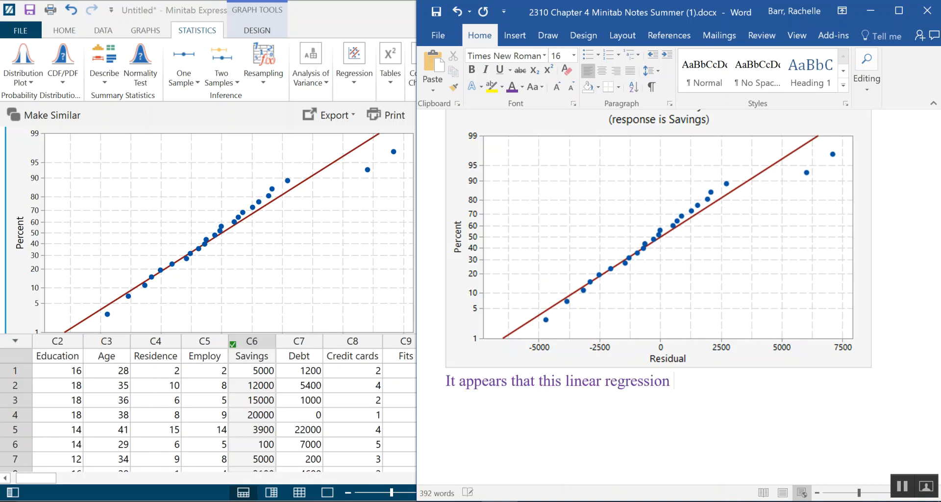
{"action": "type", "text": "w"}
{"action": "key", "text": "BackSpace"}
{"action": "key", "text": "BackSpace"}
{"action": "key", "text": "BackSpace"}
{"action": "key", "text": "BackSpace"}
{"action": "key", "text": "BackSpace"}
{"action": "key", "text": "BackSpace"}
{"action": "key", "text": "BackSpace"}
{"action": "type", "text": "meat"}
{"action": "type", "text": "ets the nea"}
{"action": "type", "text": "rly n"}
{"action": "type", "text": "ormal"}
{"action": "type", "text": " requirement and "}
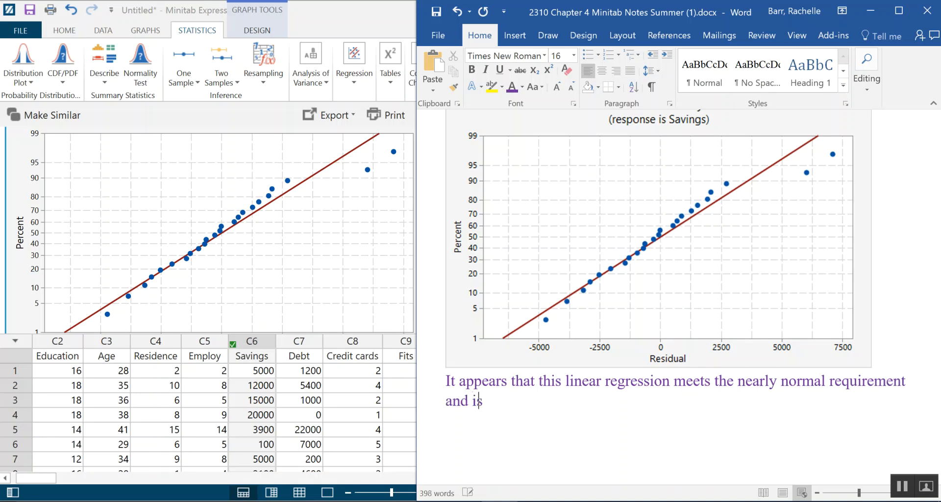
Finish the comment with "is only non normal above the 90th percentile." and correct "non normal" to "non-normal"
{"action": "type", "text": "is only non norma"}
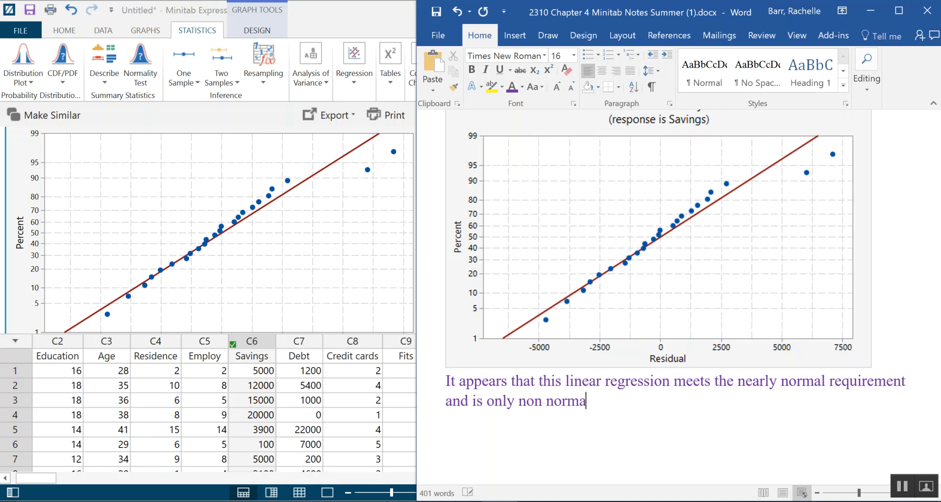
{"action": "type", "text": "l."}
{"action": "key", "text": "BackSpace"}
{"action": "type", "text": "above the 90"}
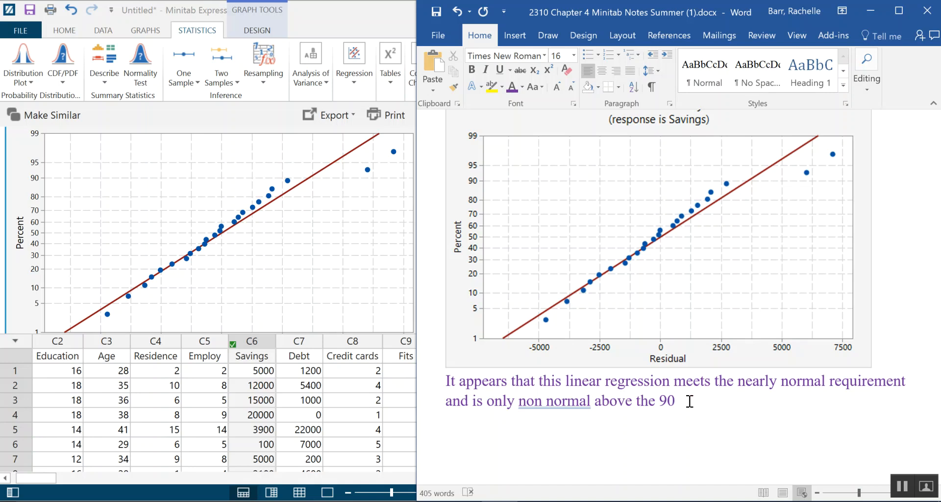
{"action": "type", "text": "th percentile."}
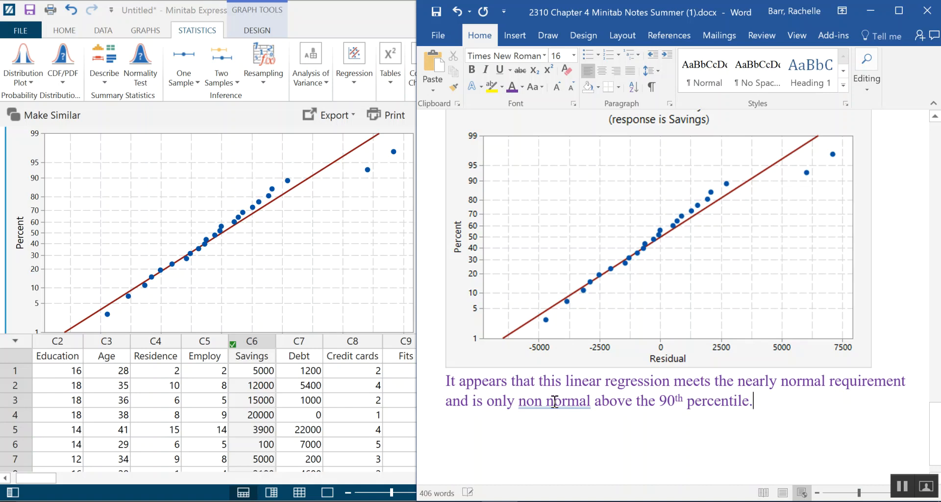
{"action": "right_click", "coordinate": [547, 402]}
{"action": "left_click", "coordinate": [637, 251]}
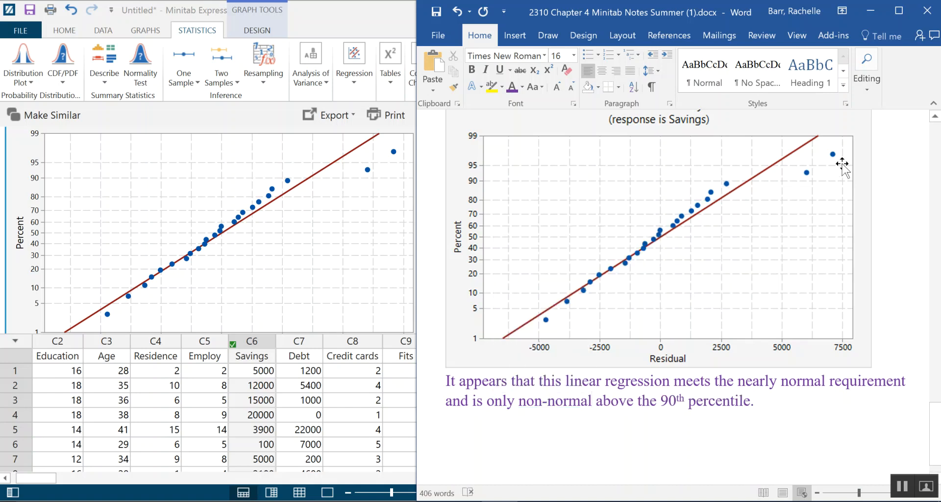